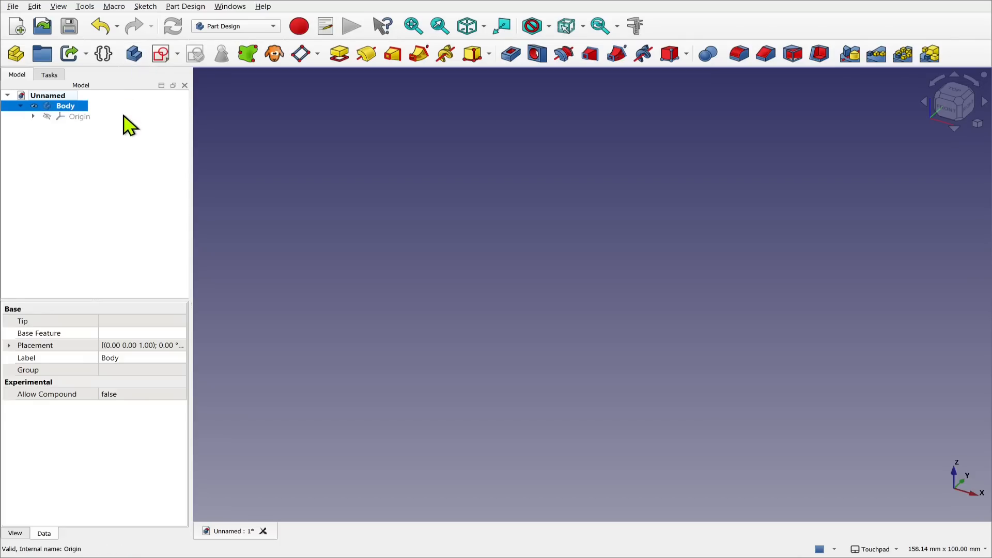
- Start a sketch on the XY plane and draw a rectangle about 22 mm wide with its right side on the vertical axis
left_click(164, 58)
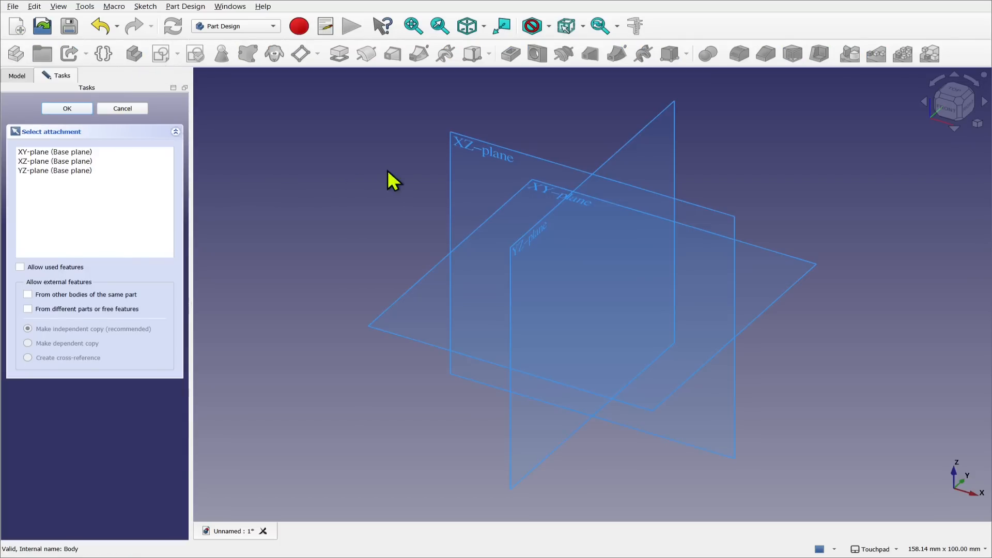
left_click(536, 189)
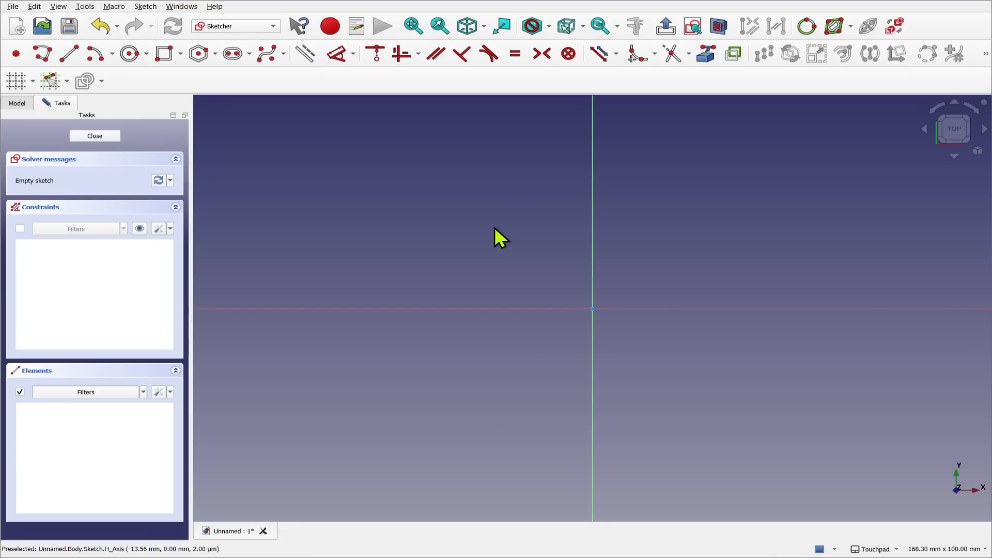
left_click(164, 54)
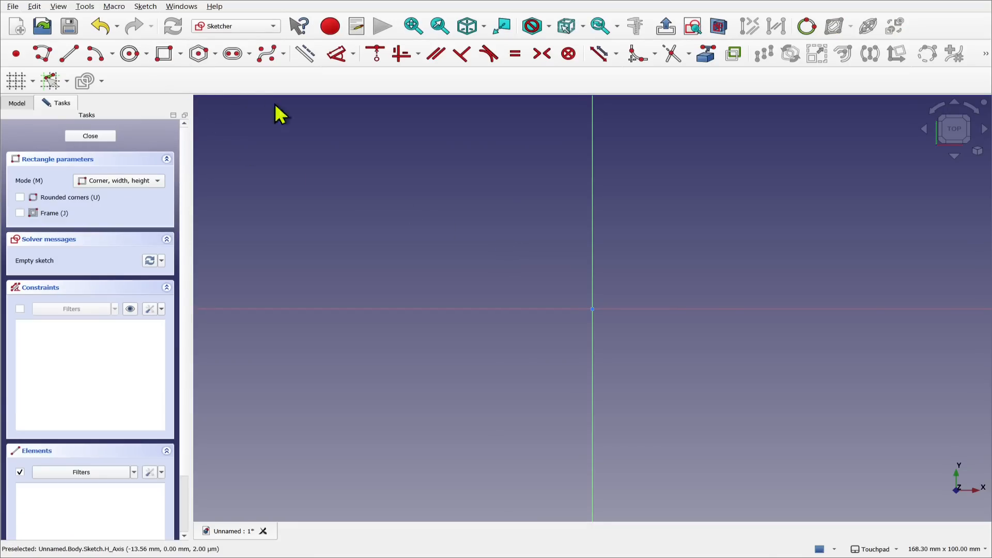
left_click(488, 209)
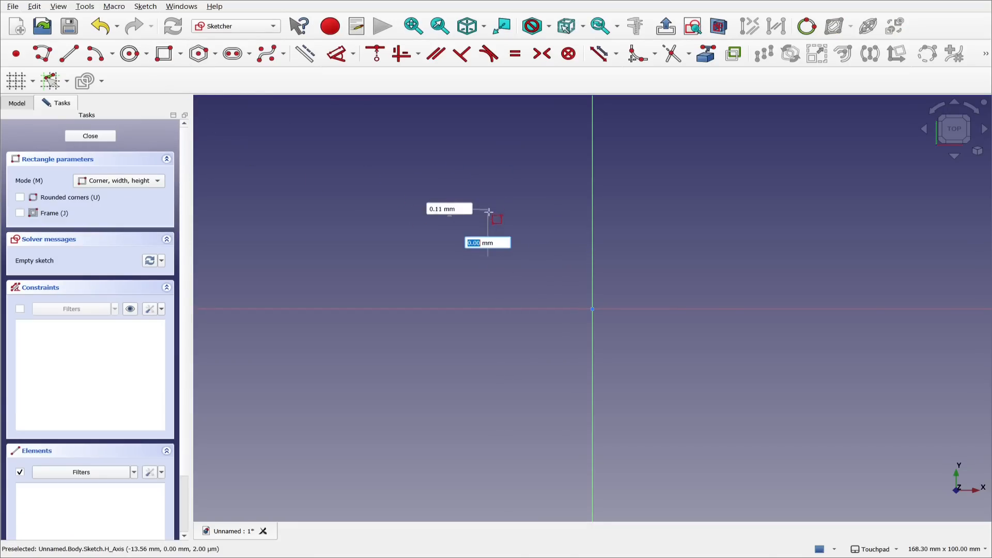
left_click(592, 416)
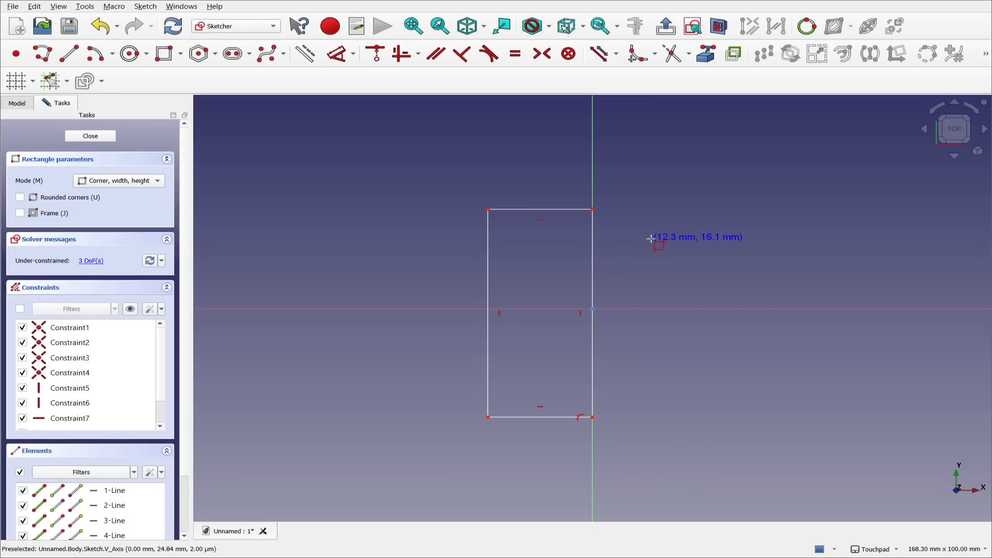
key("Escape")
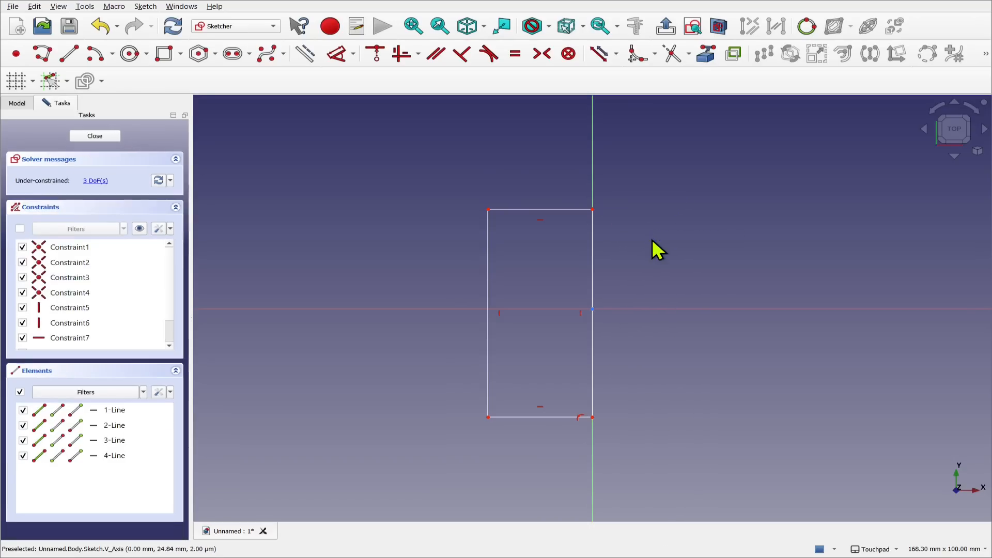
- Make the rectangle's two right-hand corners symmetric about the origin
left_click(593, 209)
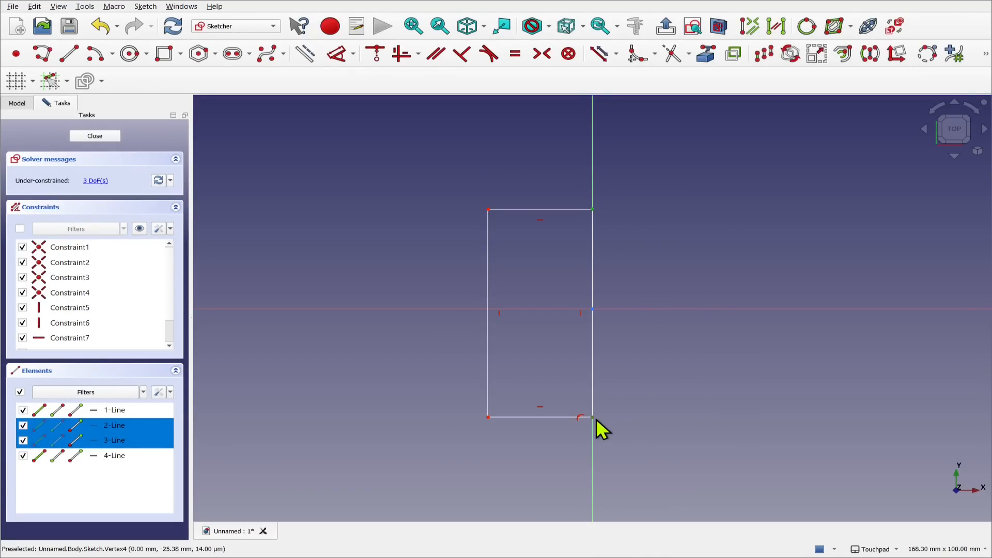
left_click(593, 310)
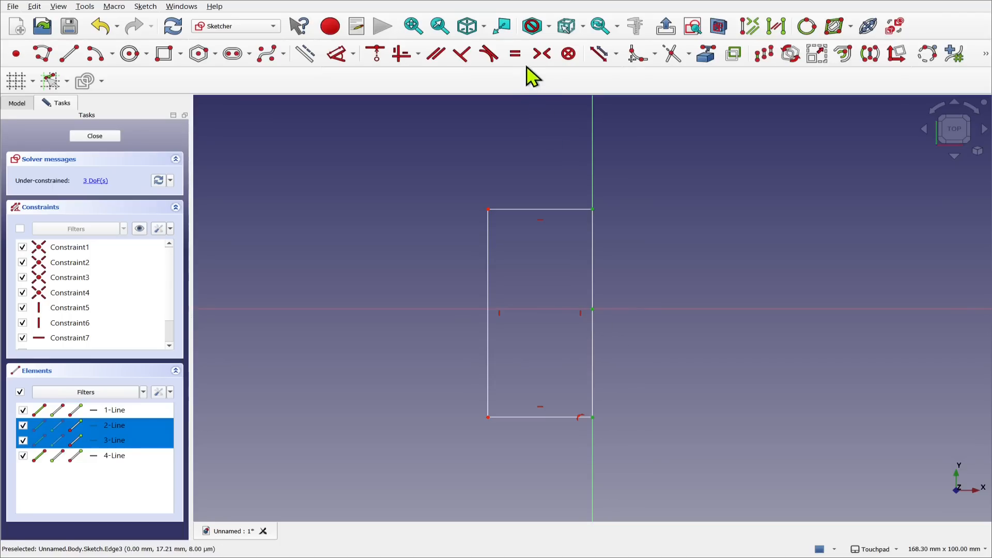
left_click(540, 56)
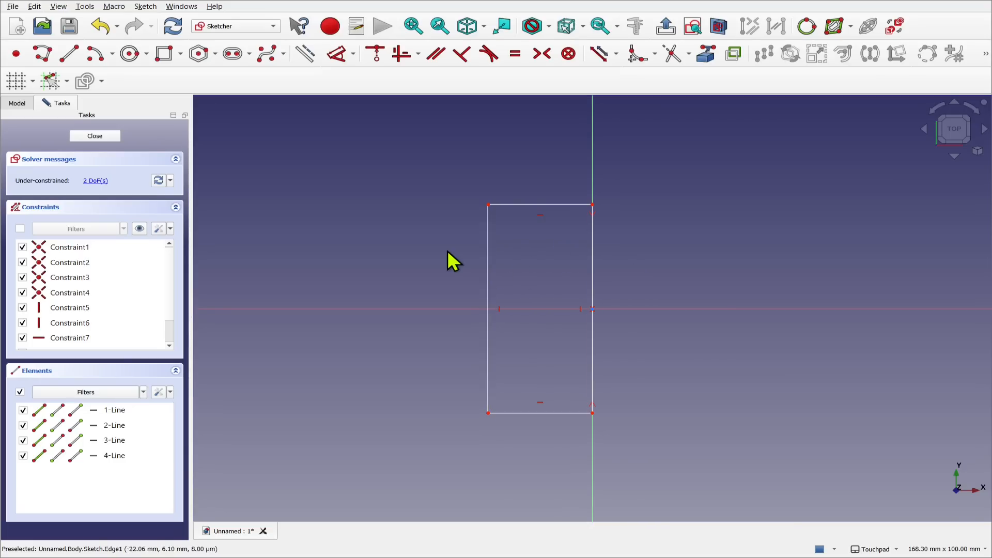
- Dimension the rectangle 25 mm wide and 40 mm high, and close the sketch
left_click(335, 55)
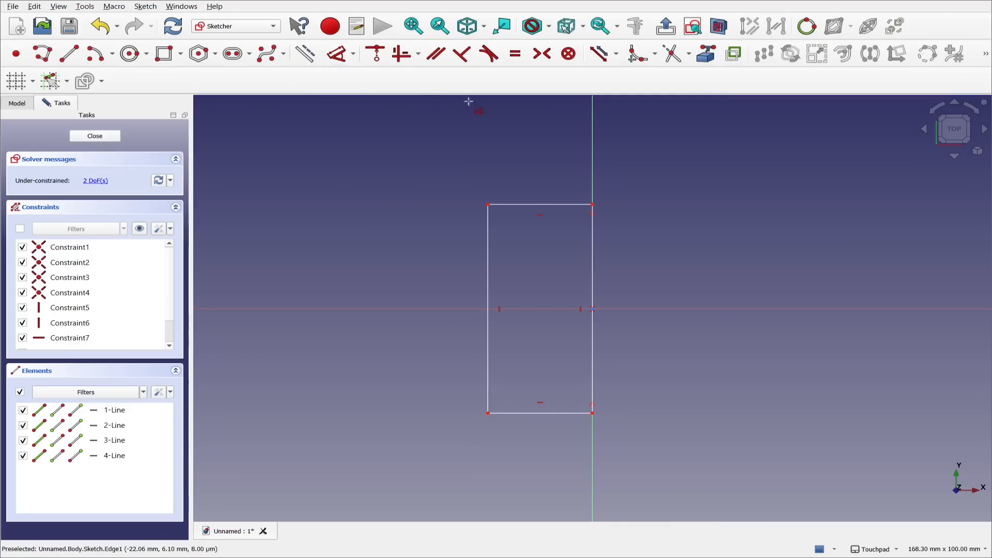
left_click(531, 204)
left_click(533, 165)
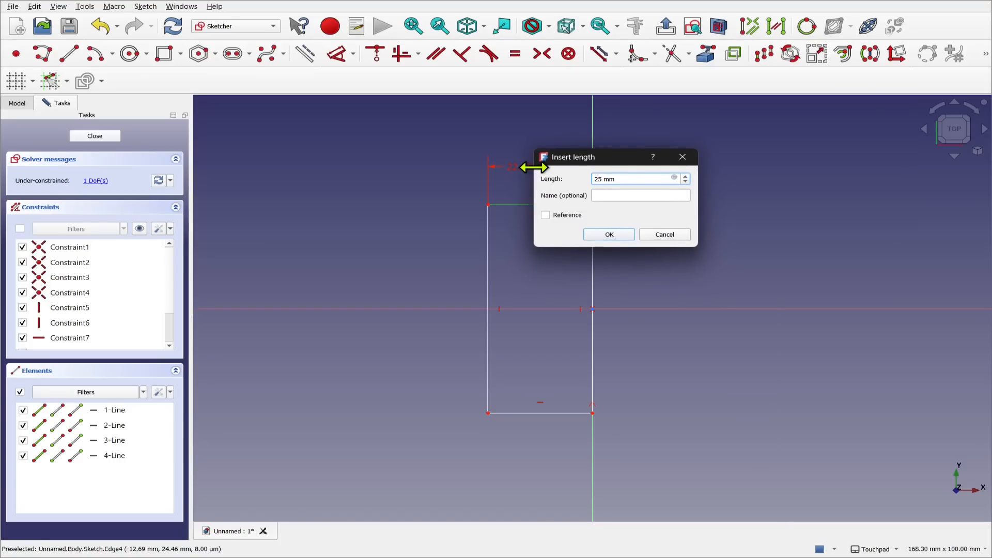
left_click(606, 235)
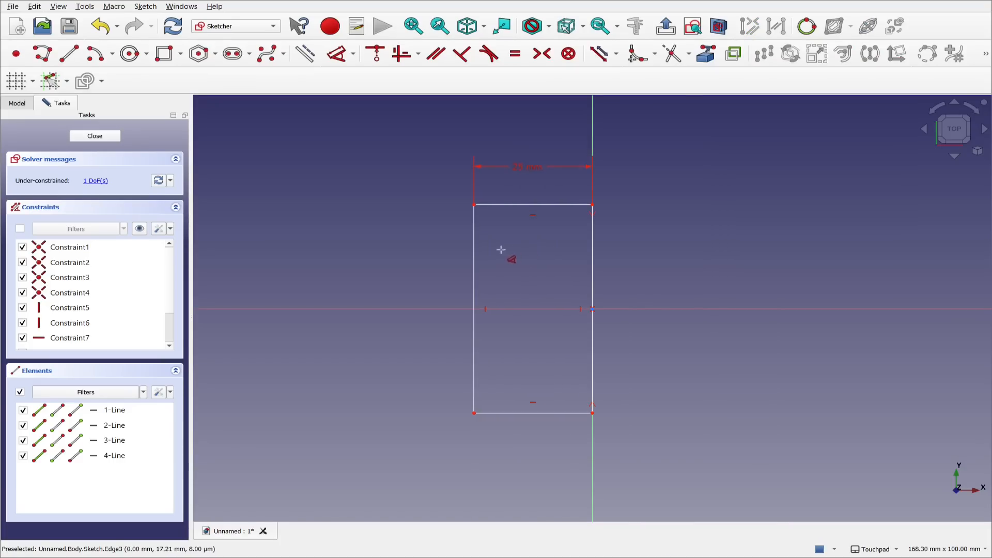
left_click(473, 267)
left_click(387, 271)
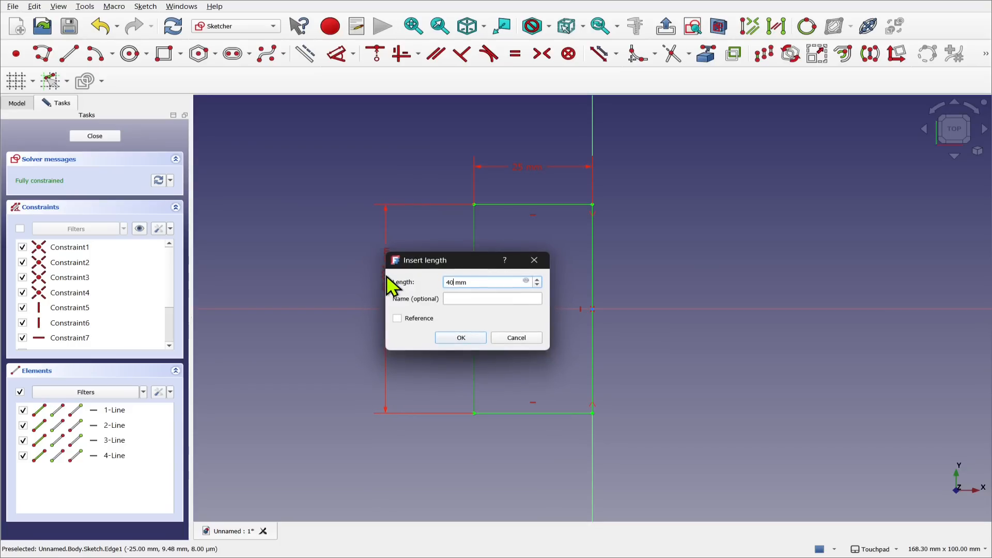
key("Return")
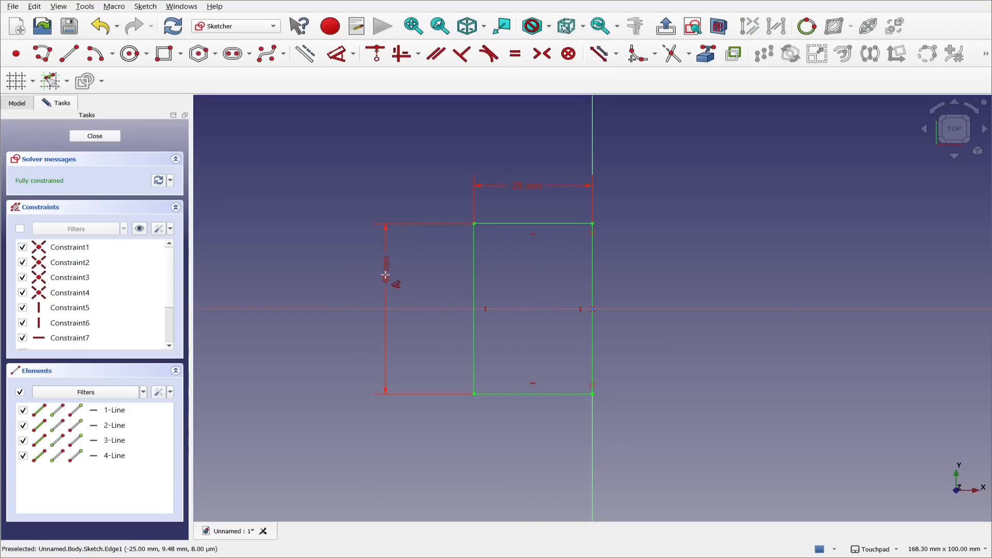
left_click(95, 136)
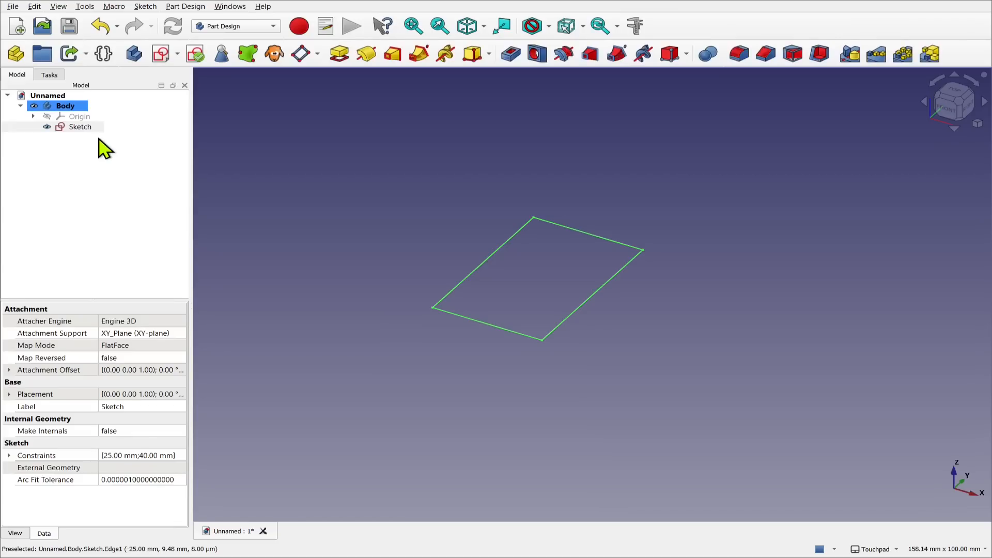
- Pad the rectangle sketch to a length of 2 mm
left_click(83, 129)
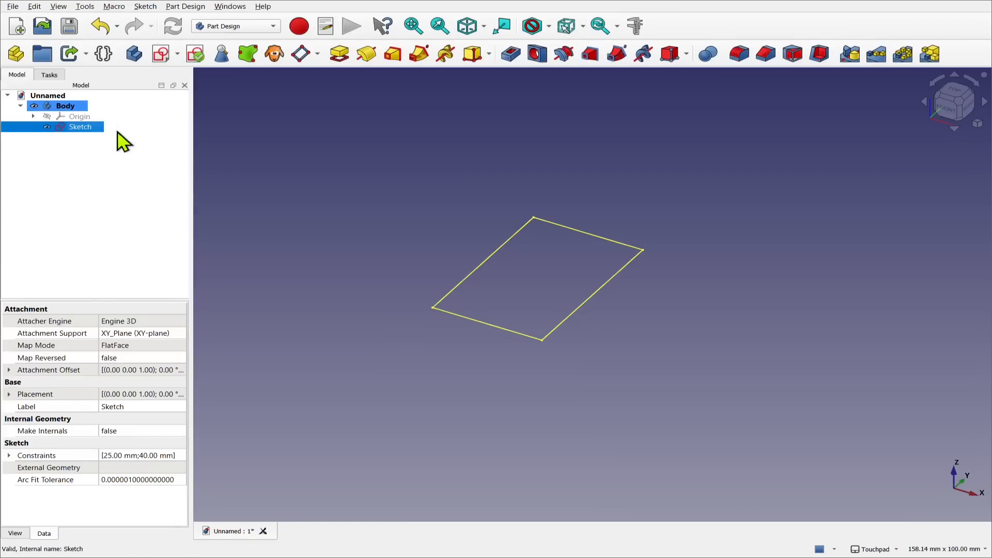
left_click(338, 54)
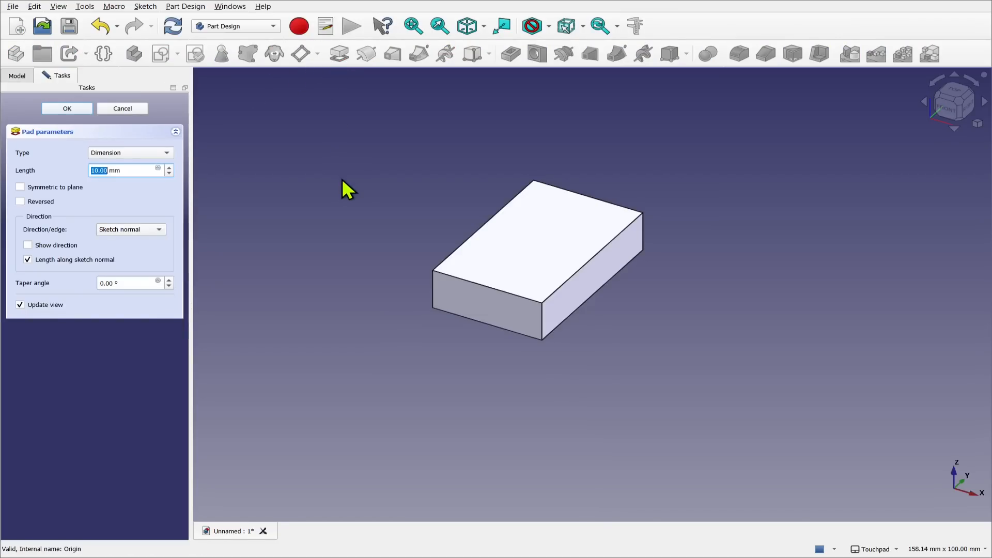
type("2")
key("Return")
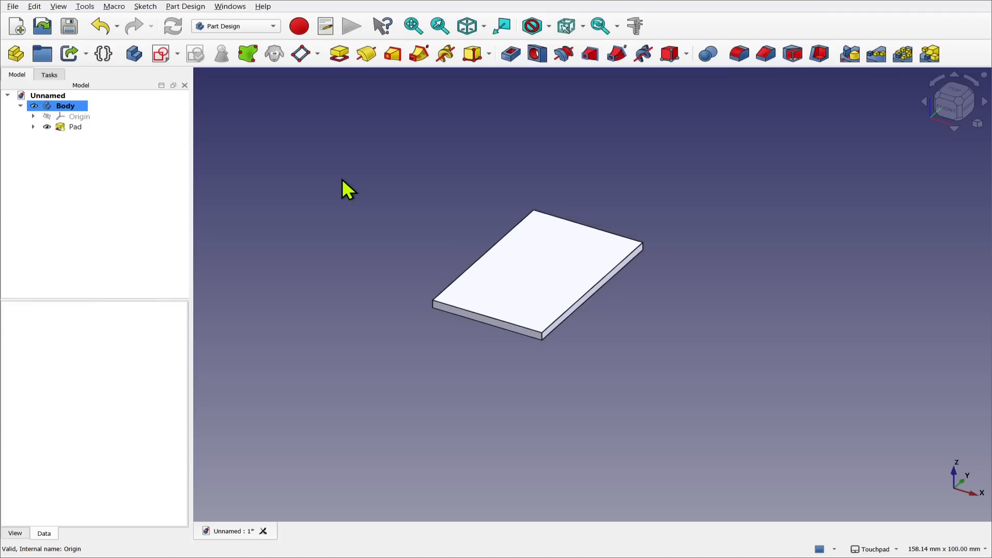
- Sketch two circles about 5 mm in diameter on the plate's top face, near its upper-left and lower-left corners
left_click(538, 277)
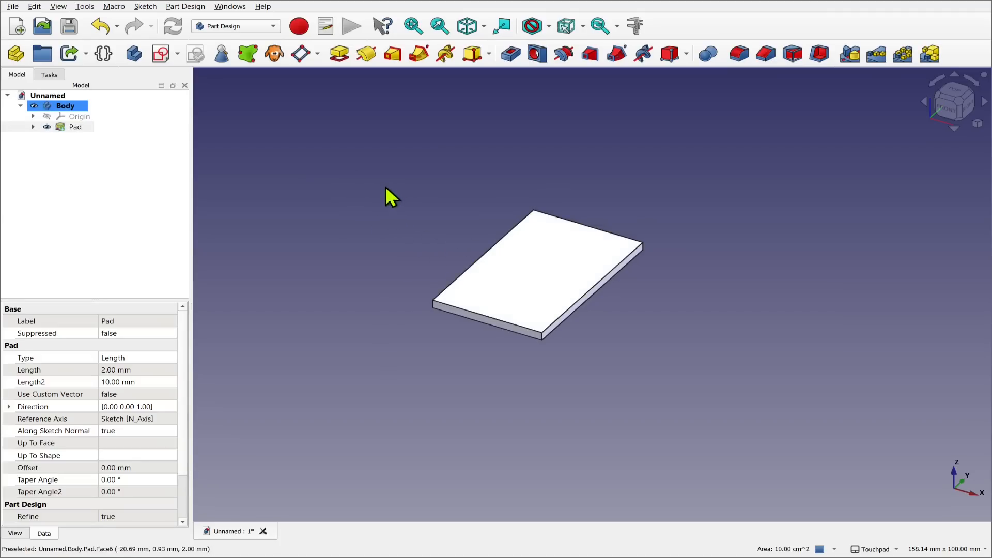
left_click(161, 54)
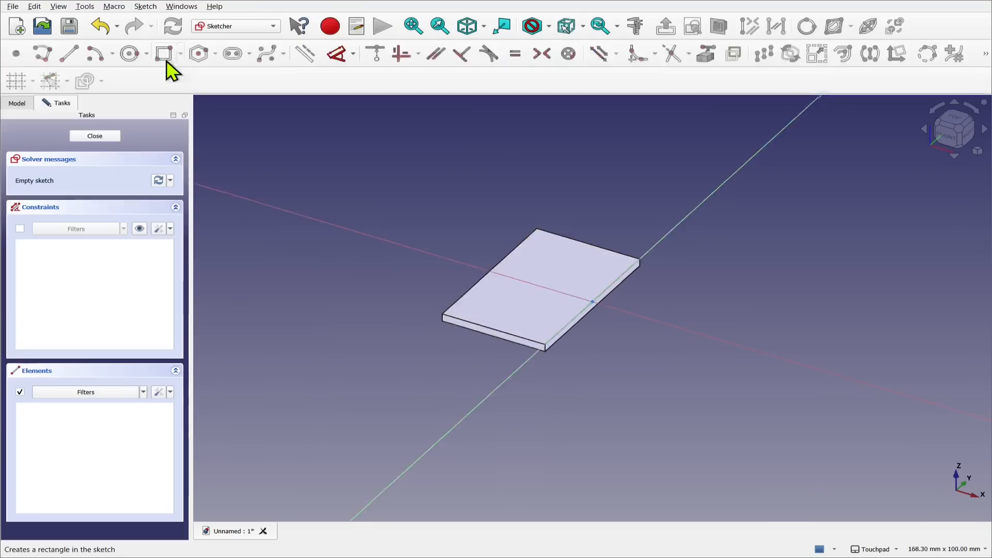
left_click(130, 54)
left_click(492, 246)
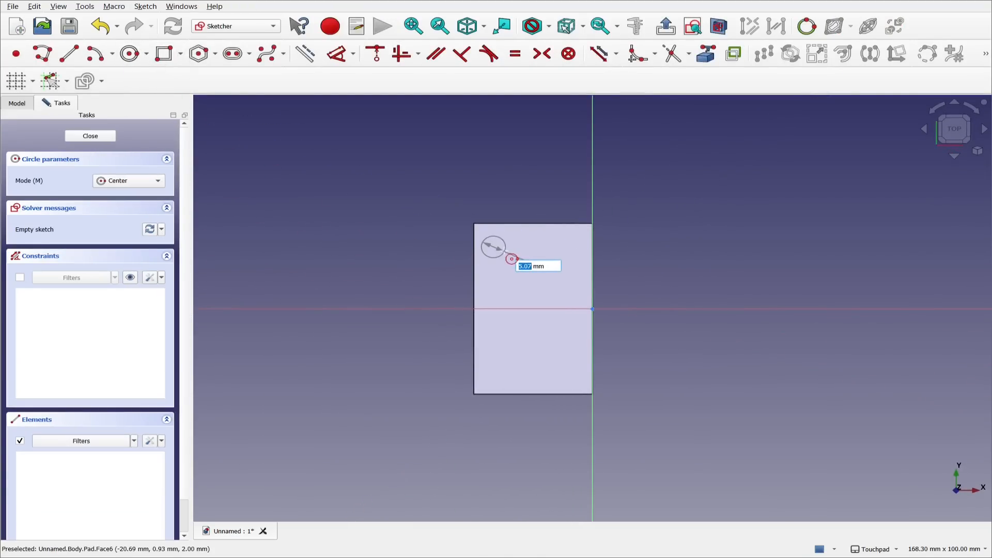
left_click(502, 252)
left_click(493, 367)
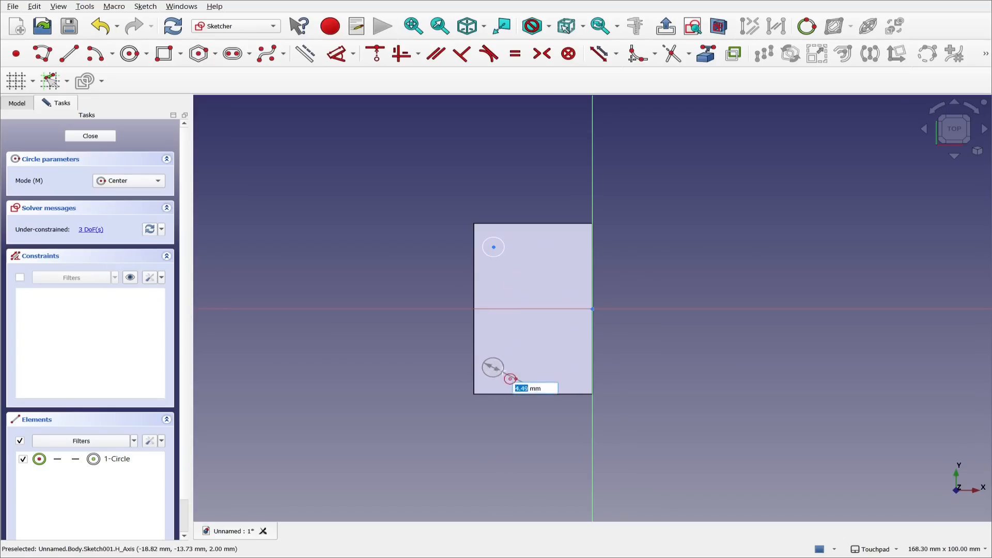
left_click(504, 371)
right_click(459, 346)
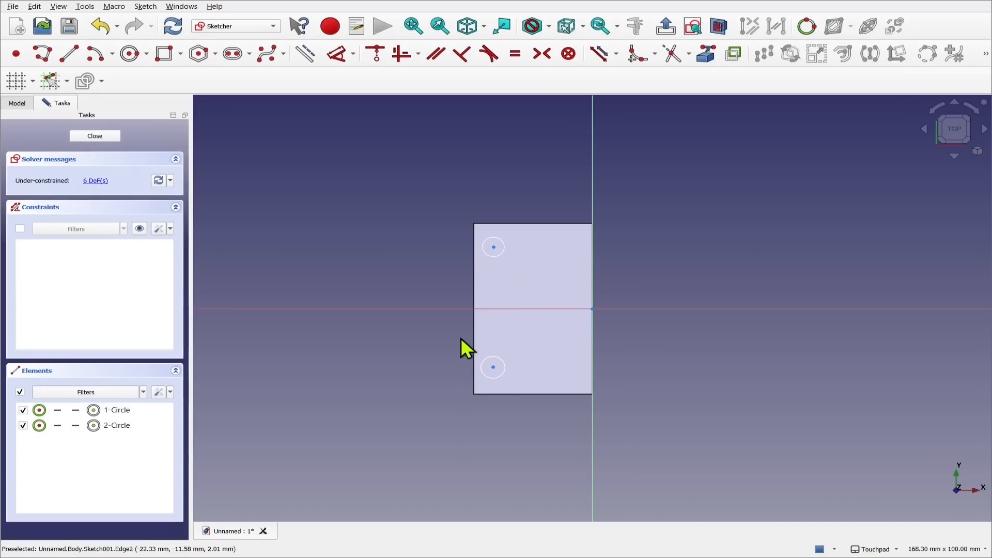
- Align the centres of the two circles vertically
left_click(493, 367)
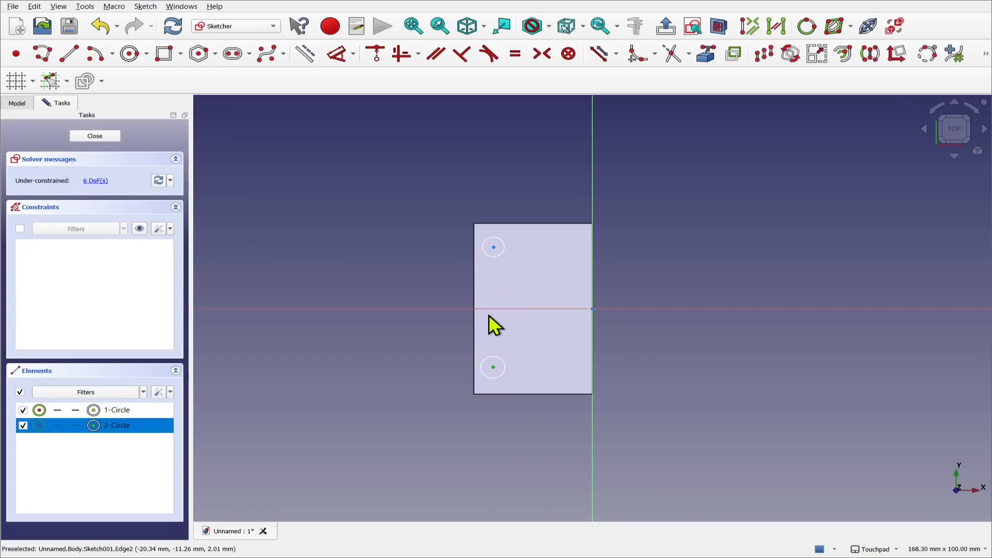
left_click(494, 247)
left_click(402, 53)
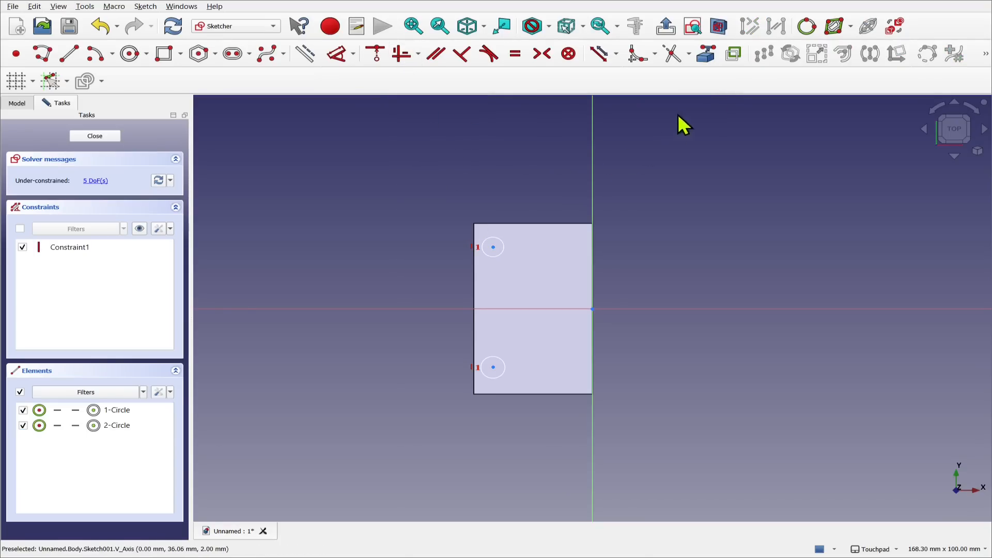
- Reference the plate's upper-left corner as external geometry and set the upper circle's centre 4 mm vertically from it
left_click(707, 55)
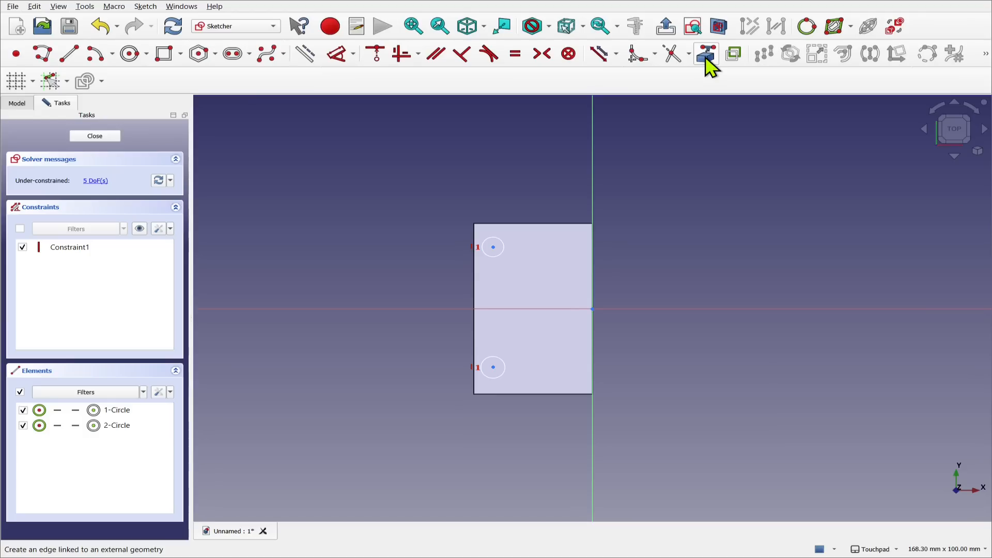
left_click(473, 224)
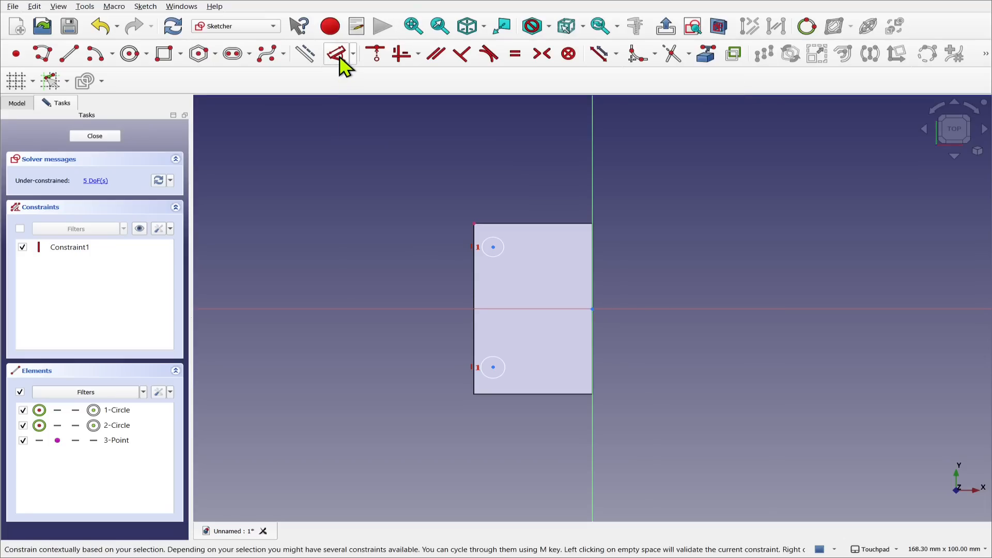
left_click(340, 58)
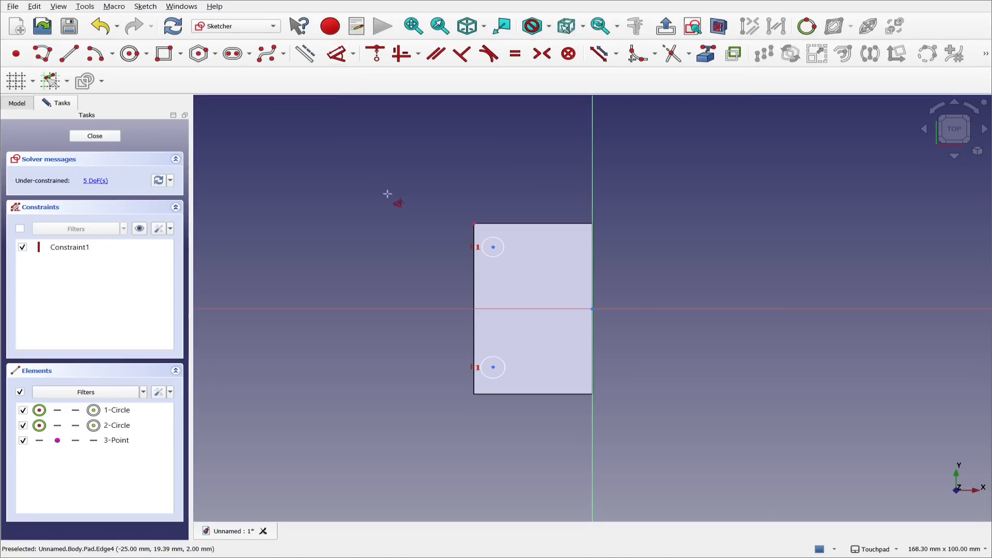
left_click(492, 247)
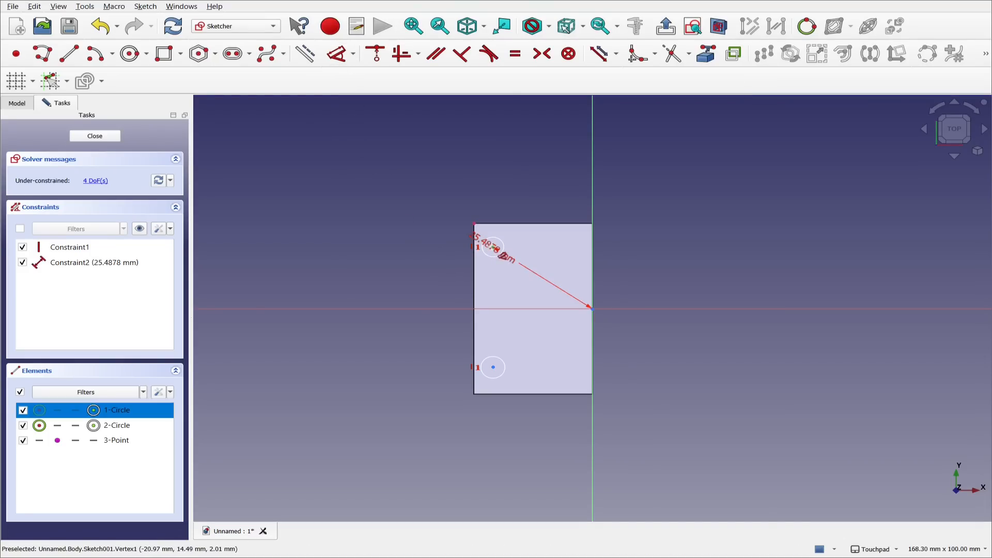
left_click(474, 224)
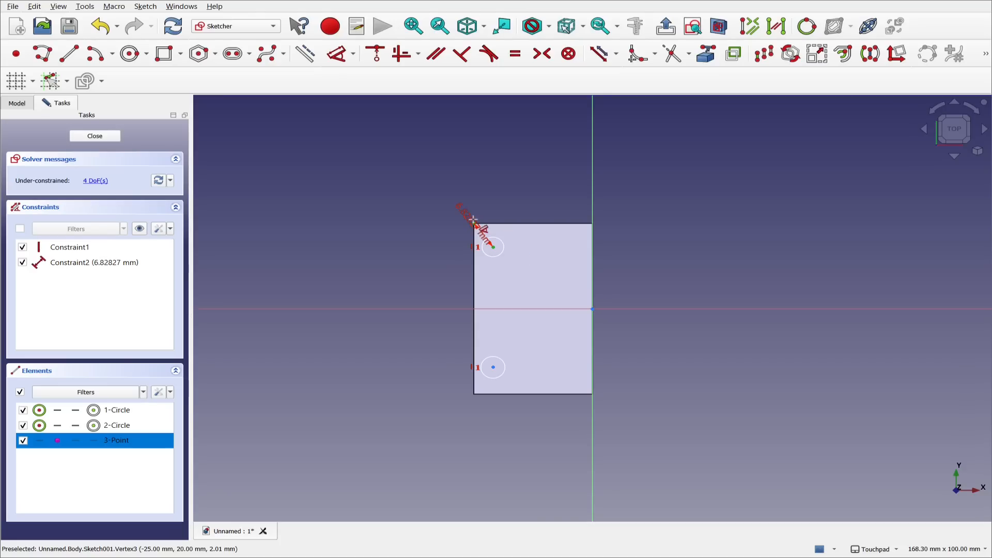
left_click(378, 224)
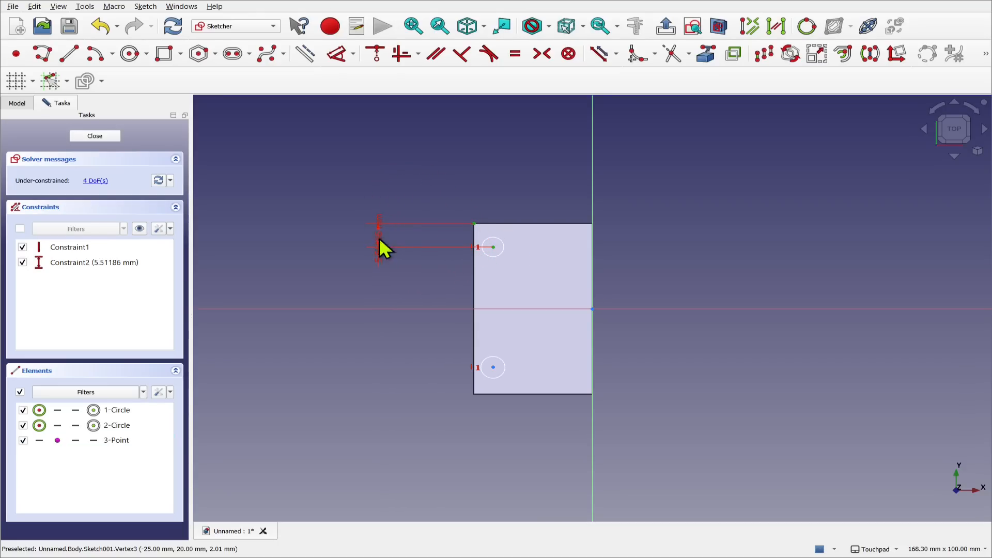
left_click(380, 239)
type("4")
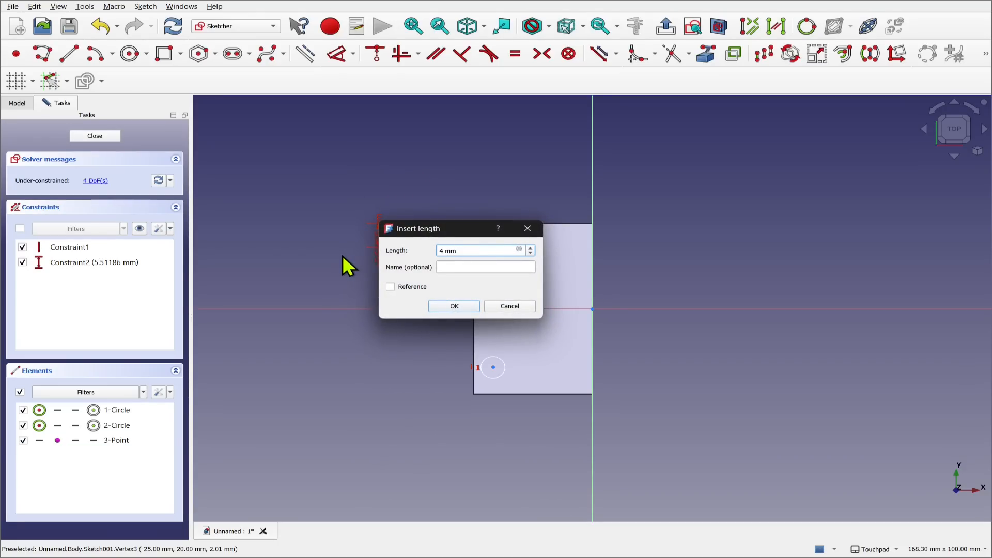
left_click(455, 306)
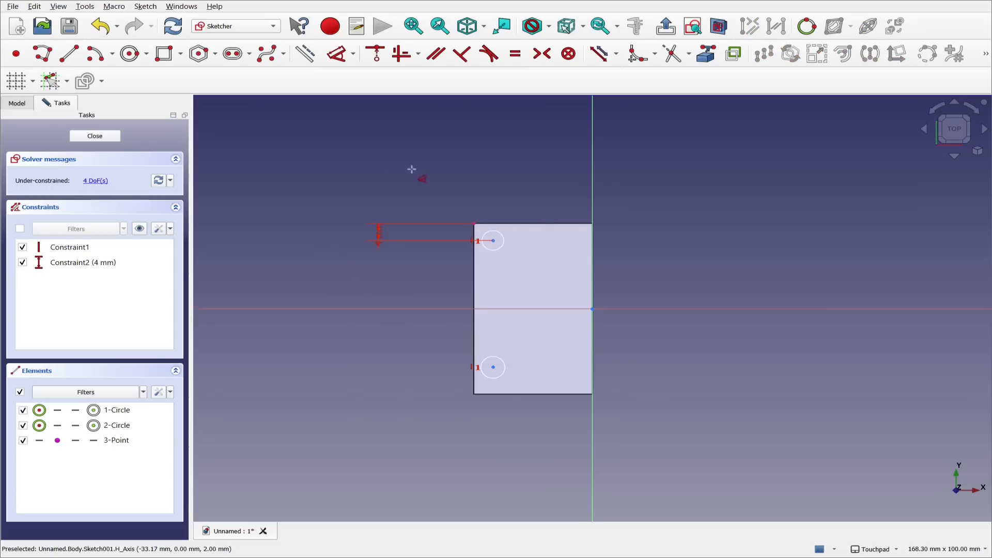
- Set the upper circle's centre 4 mm horizontally from the plate's upper-left corner
left_click(474, 224)
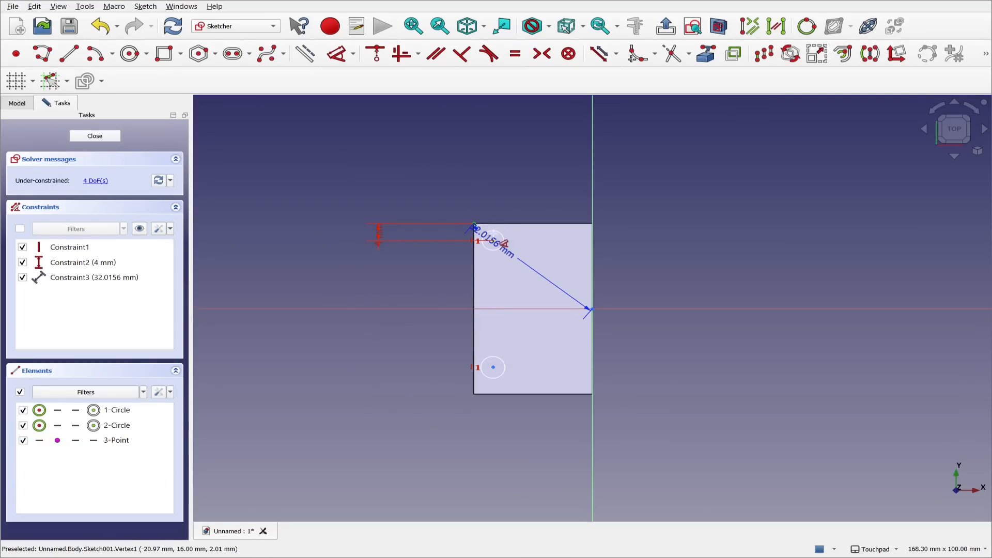
left_click(493, 240)
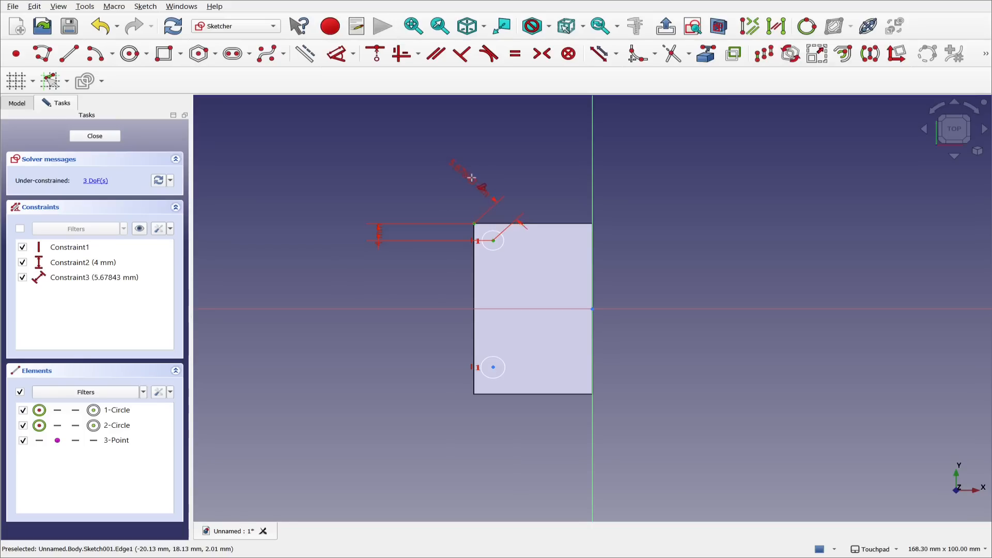
left_click(479, 180)
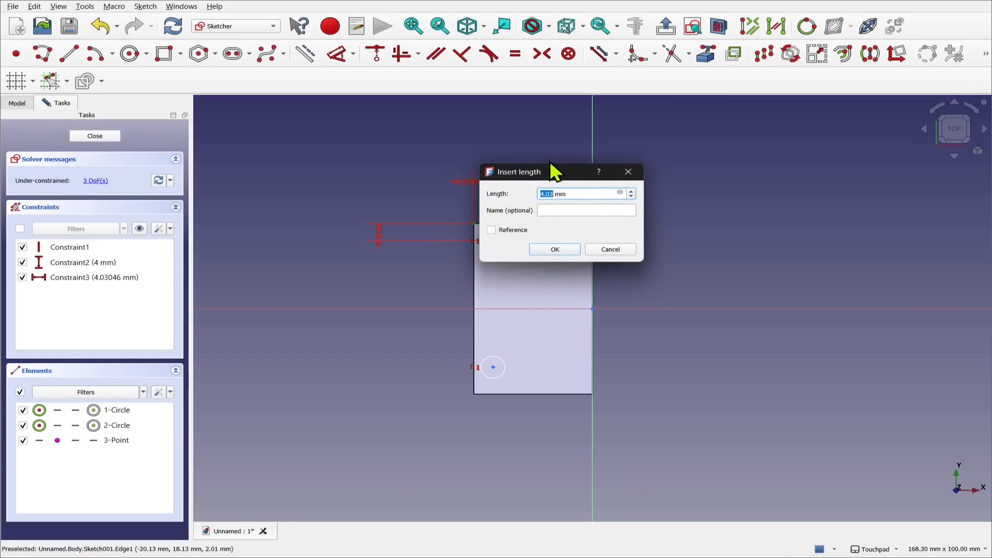
type("4")
key("Return")
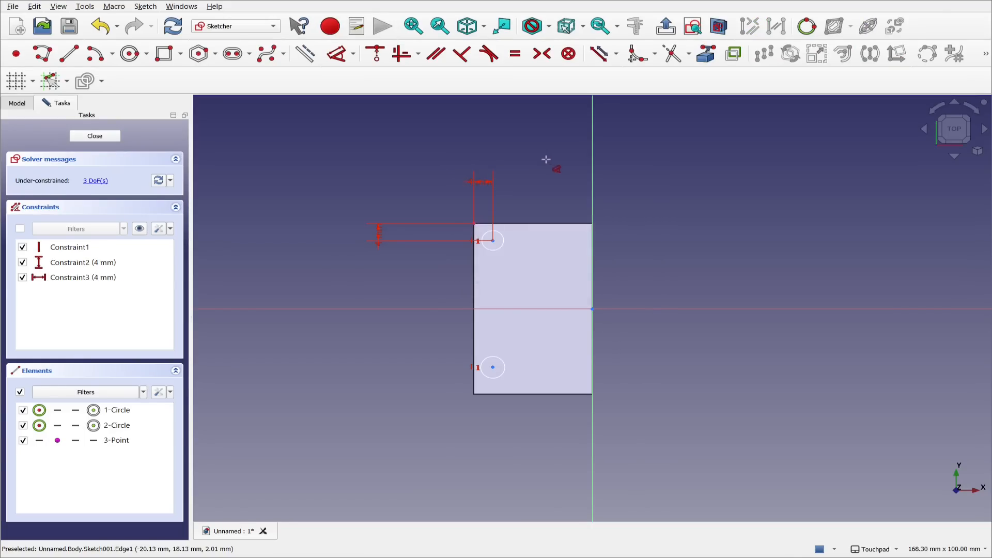
key("Escape")
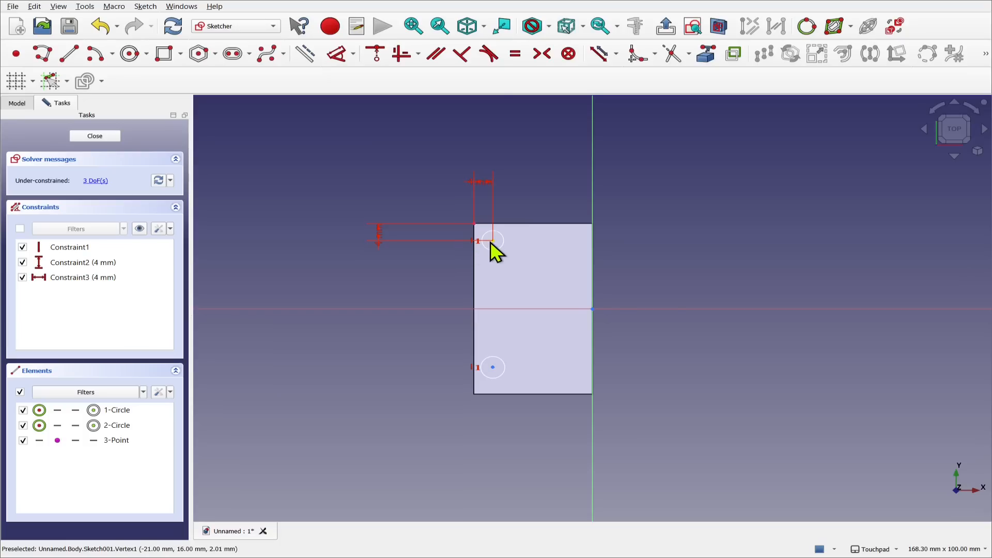
- Make the centres of the two circles symmetric about the horizontal axis
mouse_move(493, 368)
left_mouse_down()
mouse_move(494, 353)
mouse_move(496, 369)
mouse_move(507, 367)
left_mouse_up()
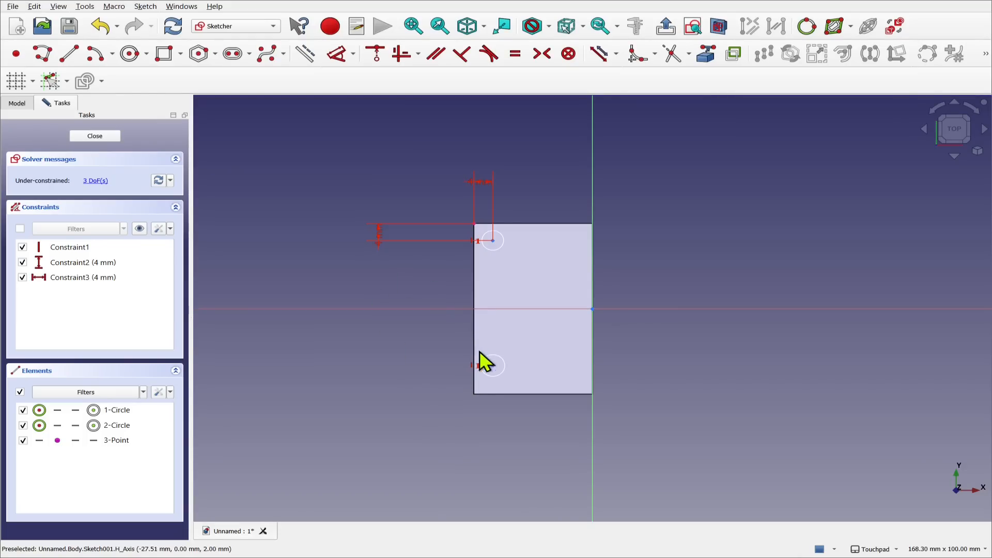
left_click(495, 367)
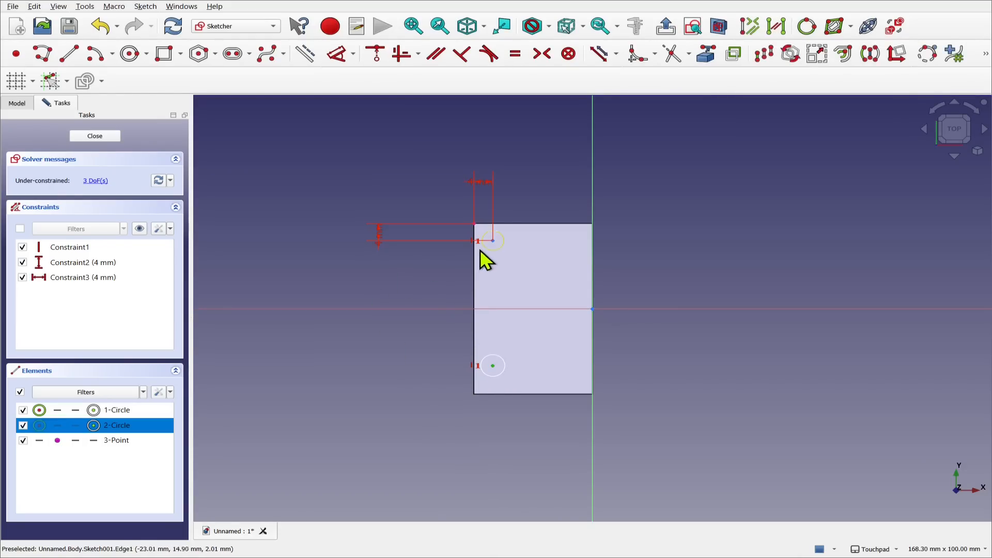
left_click(493, 241)
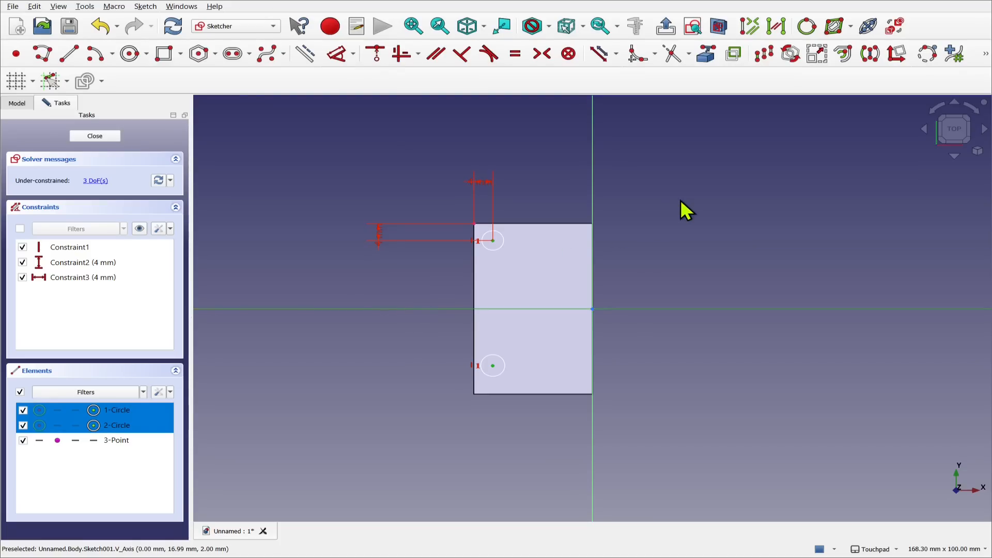
left_click(542, 53)
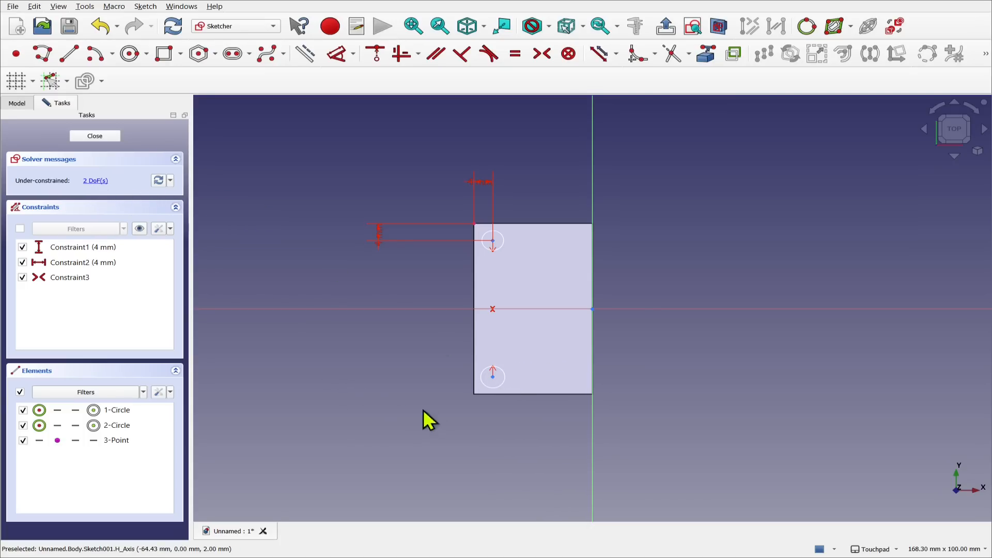
- Make the two circles equal, set the upper circle's diameter to 4 mm, and close the sketch
left_click(504, 379)
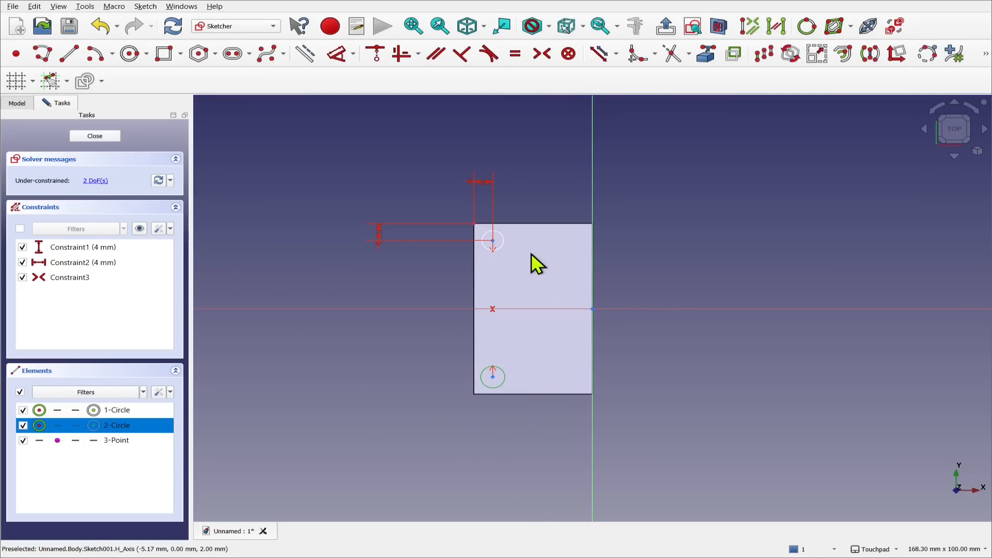
left_click(502, 250)
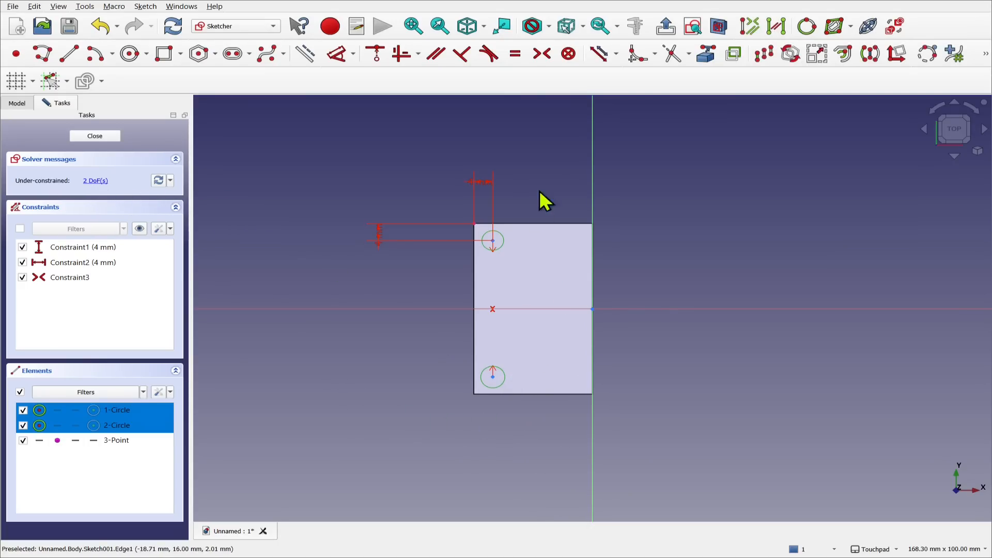
left_click(515, 55)
left_click(339, 53)
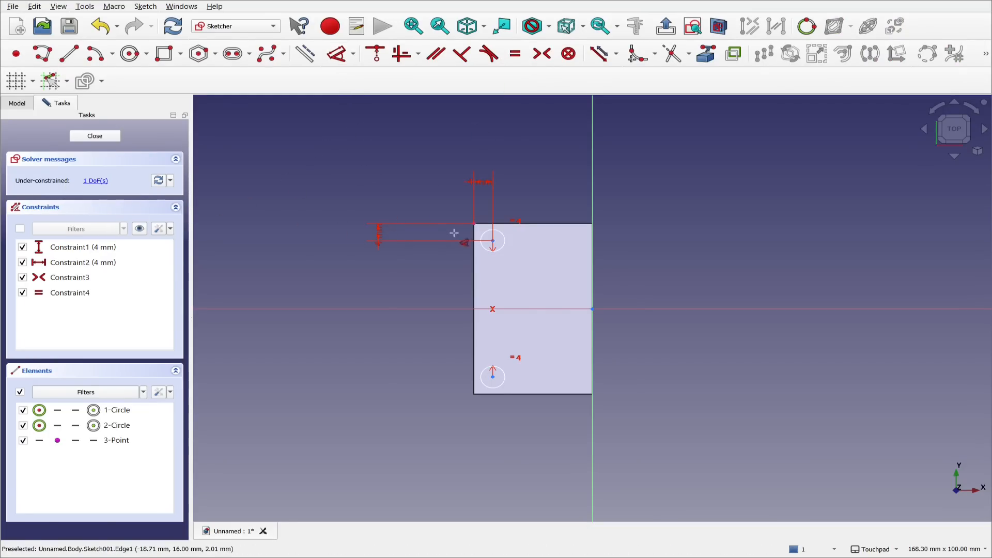
left_click(502, 235)
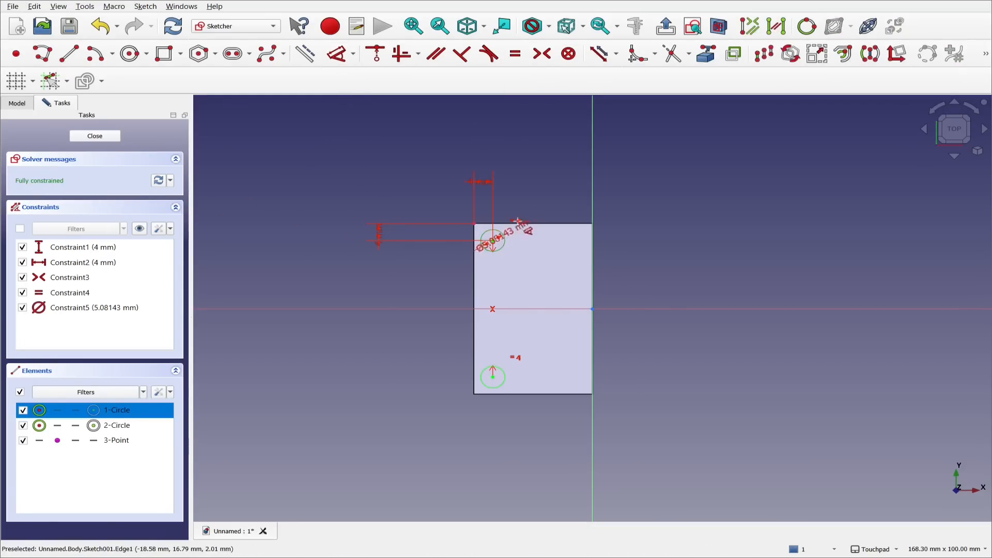
left_click(543, 175)
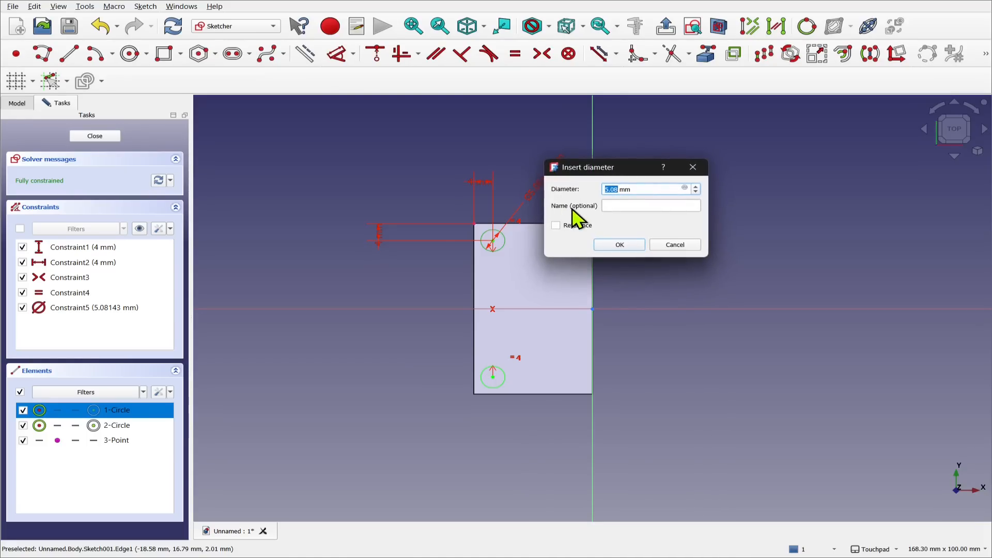
type("4")
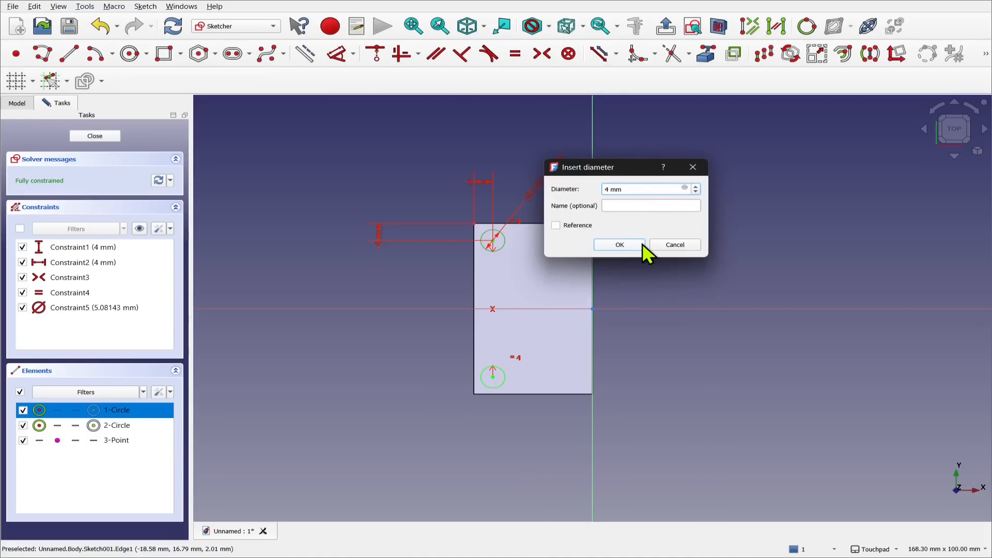
left_click(623, 246)
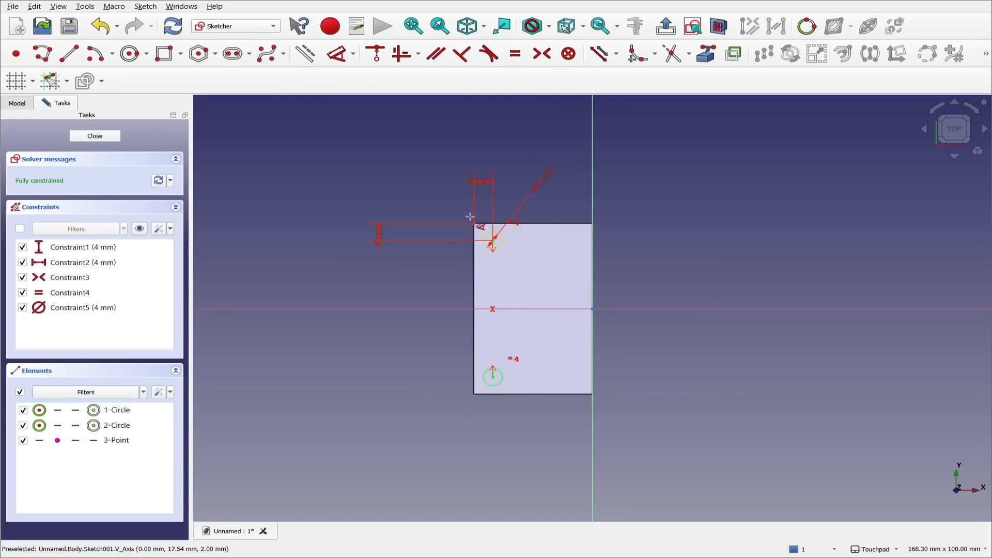
left_click(101, 137)
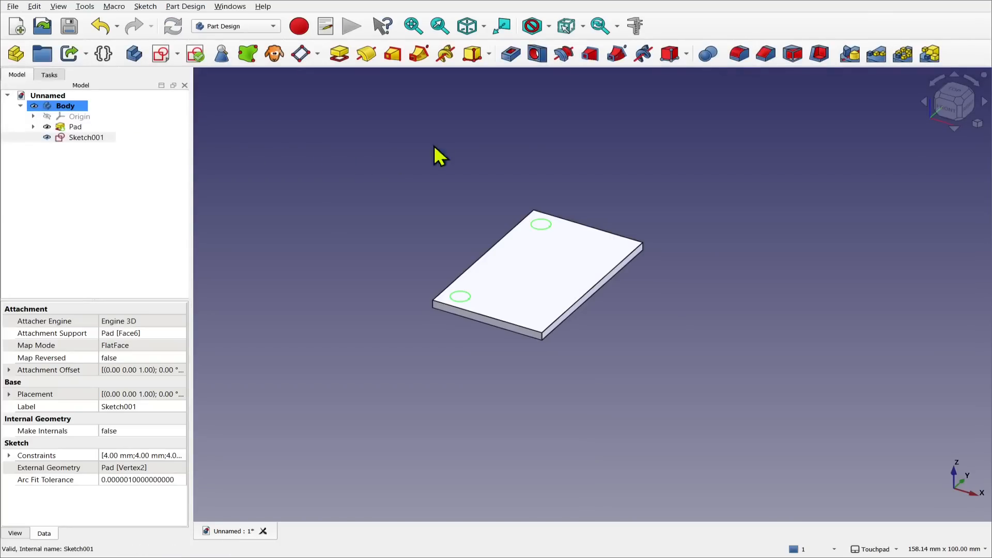
- Pocket the two-circle sketch into the plate to a length of 1 mm
left_click(509, 53)
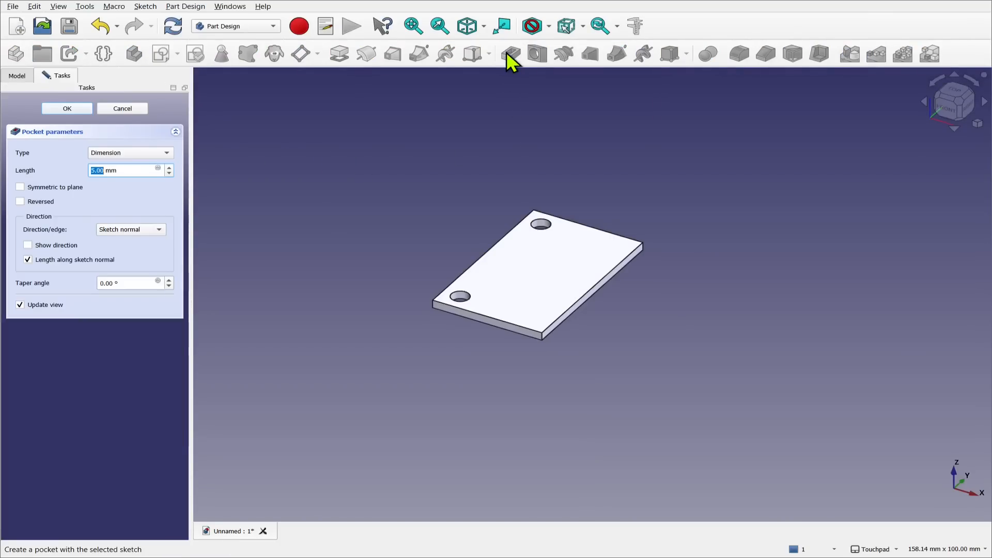
type("1")
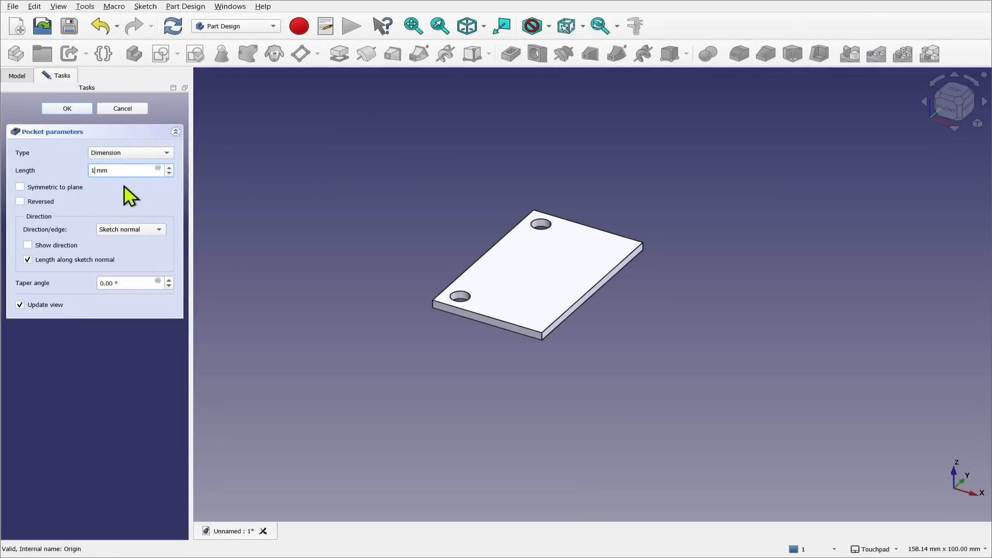
left_click(67, 109)
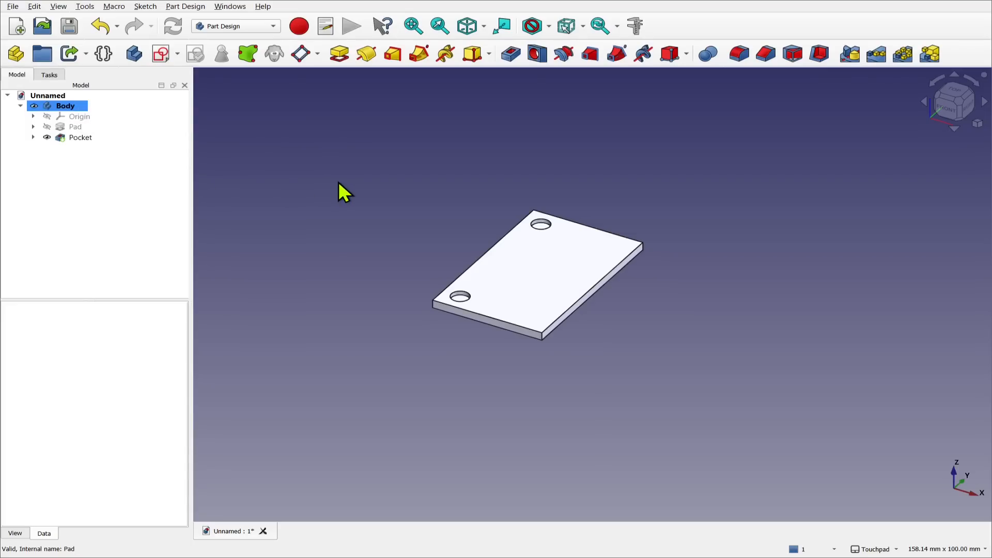
- Start a sketch on the plate's top face and draw a rectangle about 15 × 20 mm with one side on the vertical axis
left_click(527, 286)
left_click(157, 54)
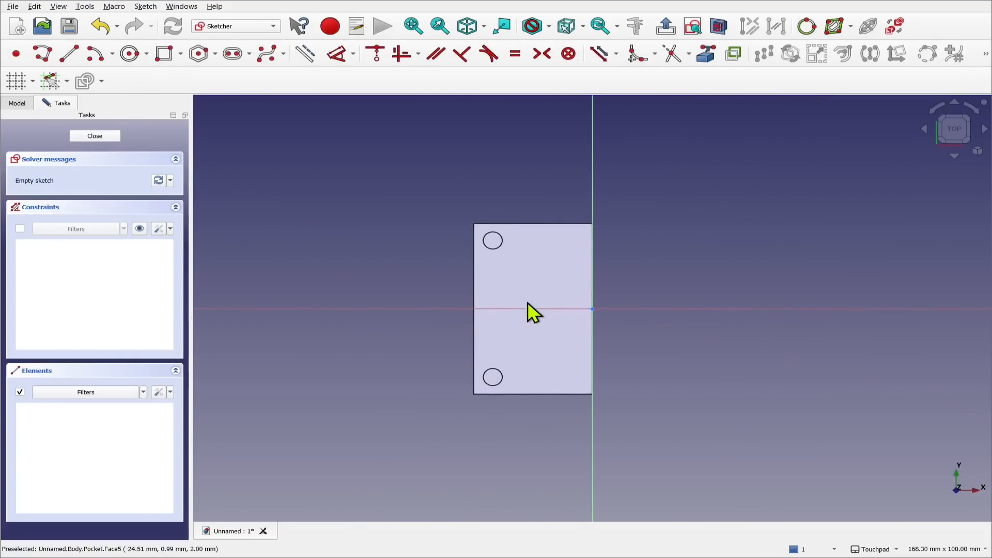
left_click(164, 53)
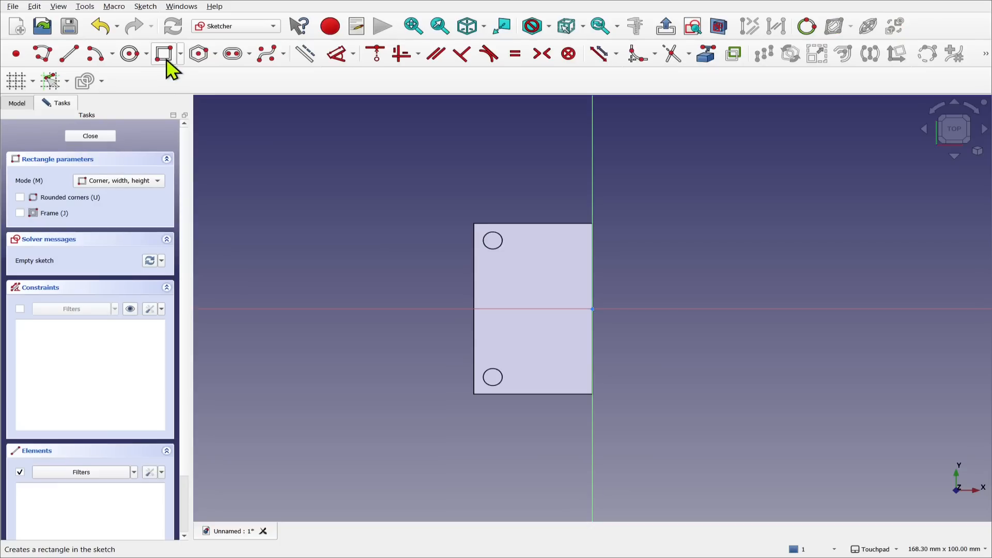
left_click(592, 268)
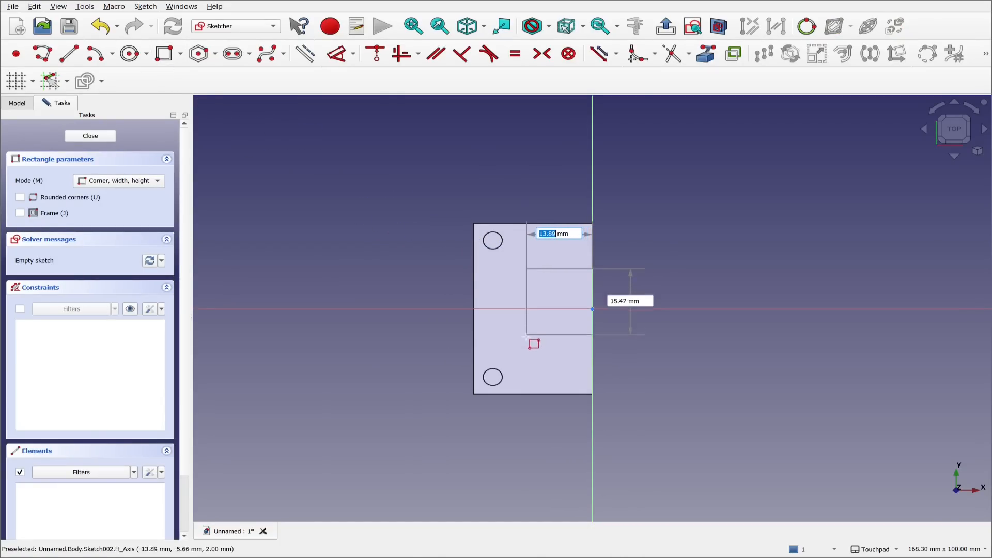
left_click(521, 354)
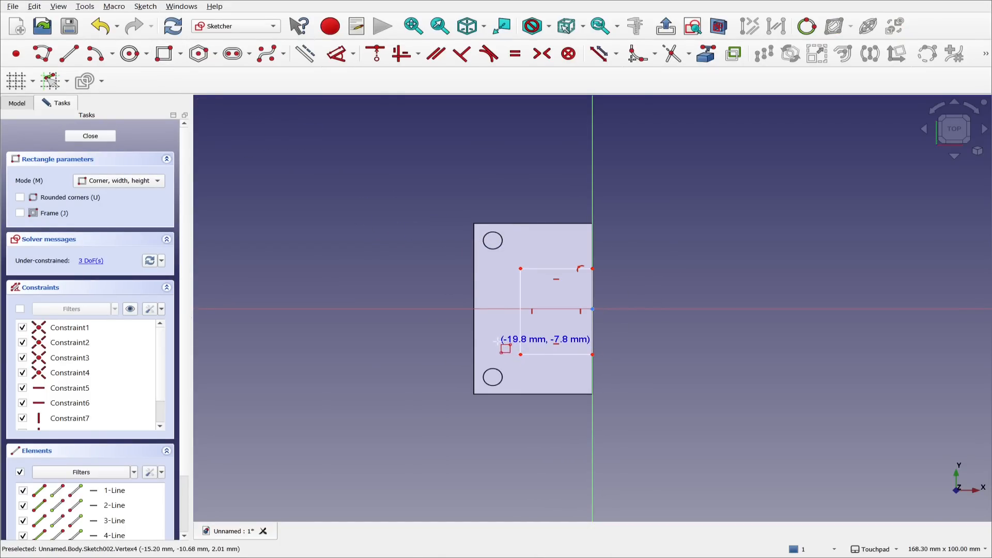
right_click(501, 351)
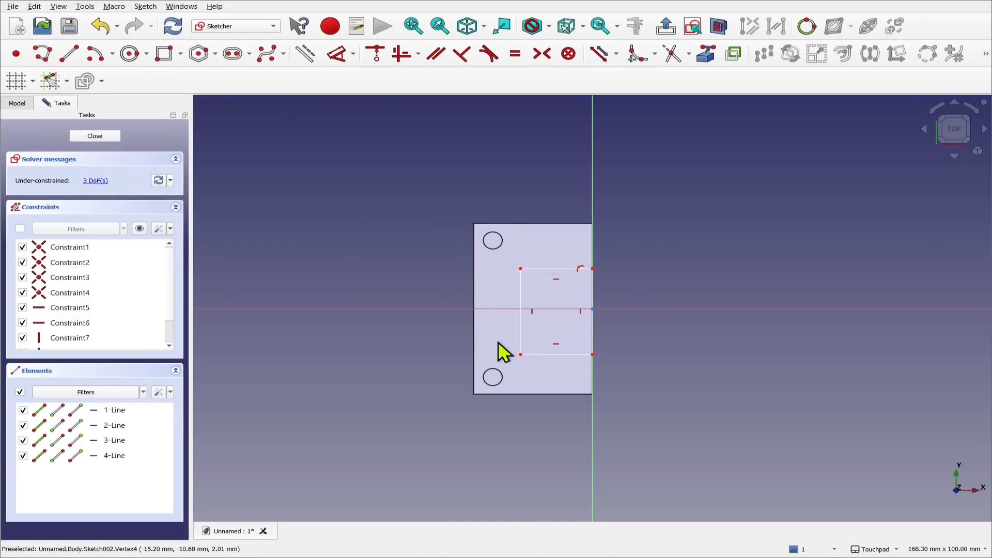
- Make the rectangle's two corners on the vertical axis symmetric about the origin
left_click(593, 355)
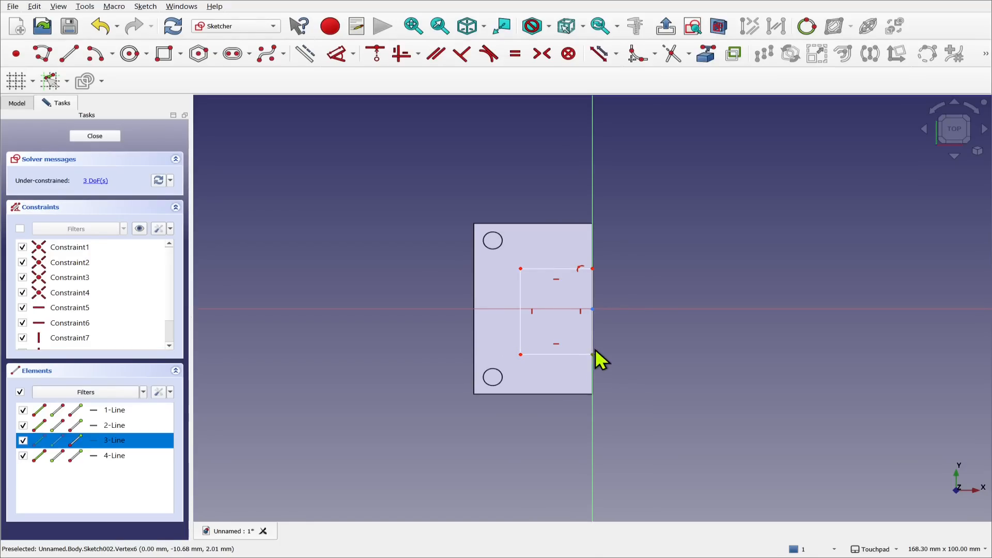
left_click(592, 268)
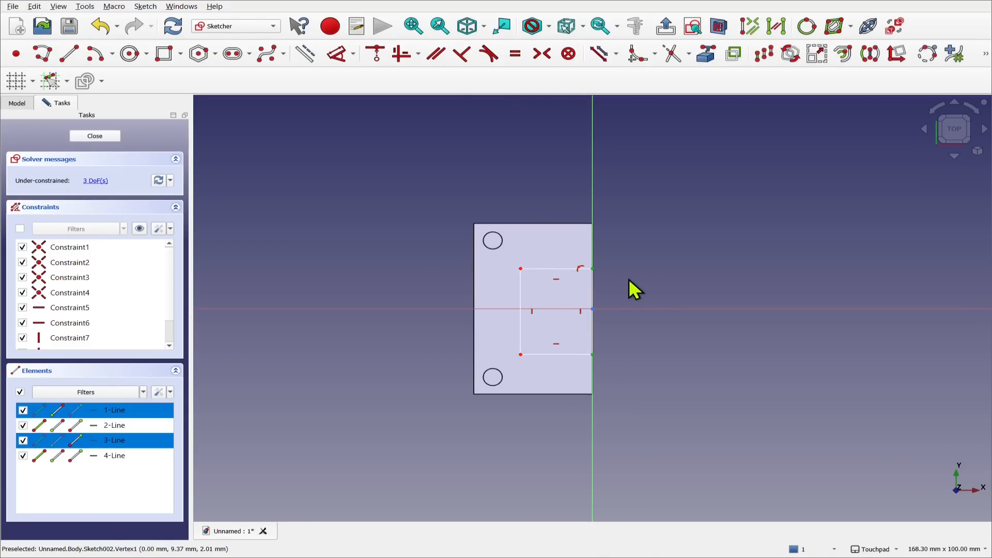
left_click(592, 309)
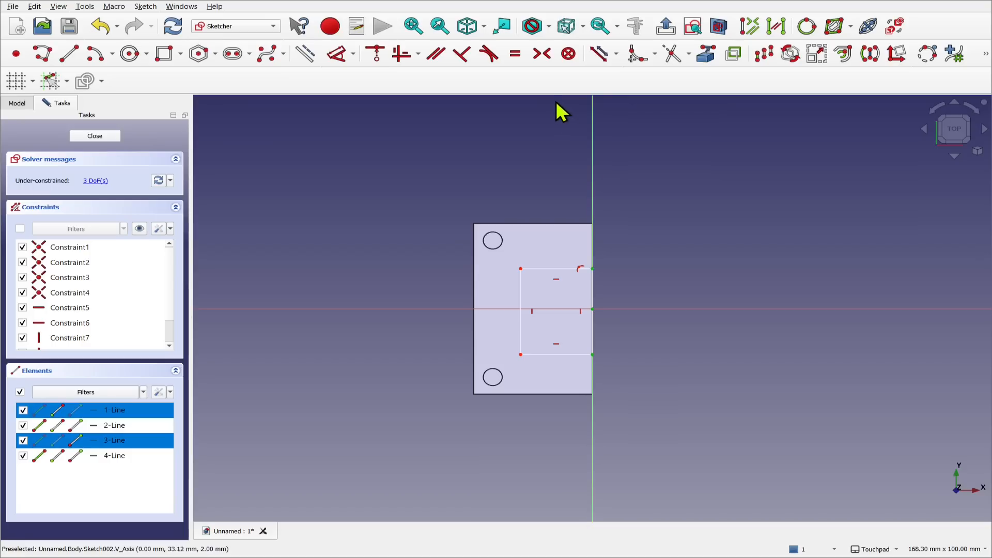
left_click(542, 57)
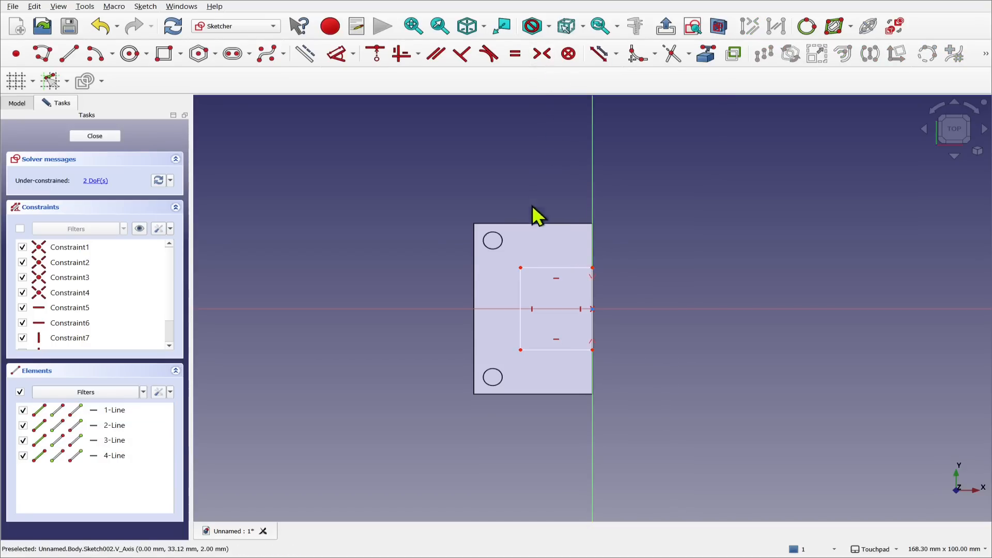
- Dimension the rectangle 15 mm wide and 20 mm high, and close the sketch
left_click(339, 60)
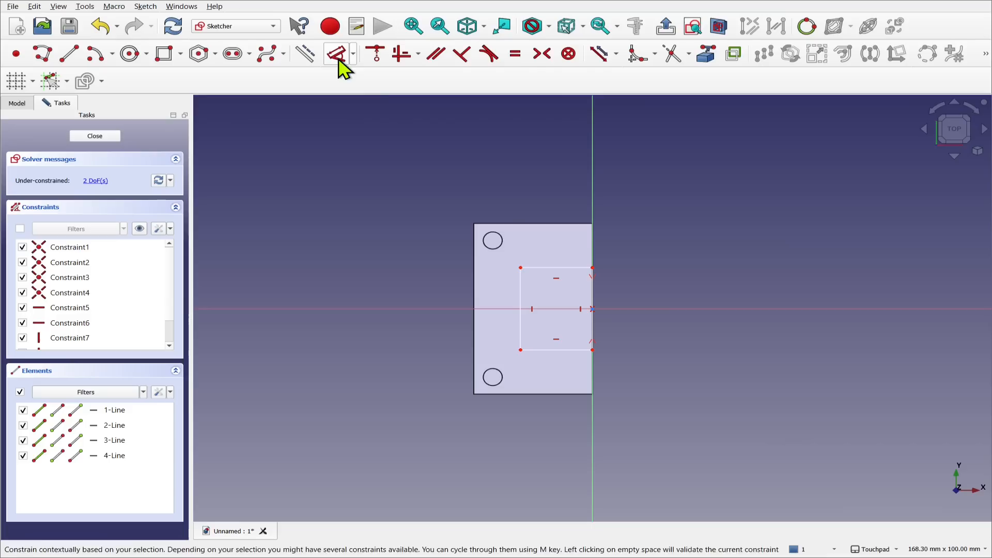
left_click(562, 269)
left_click(564, 252)
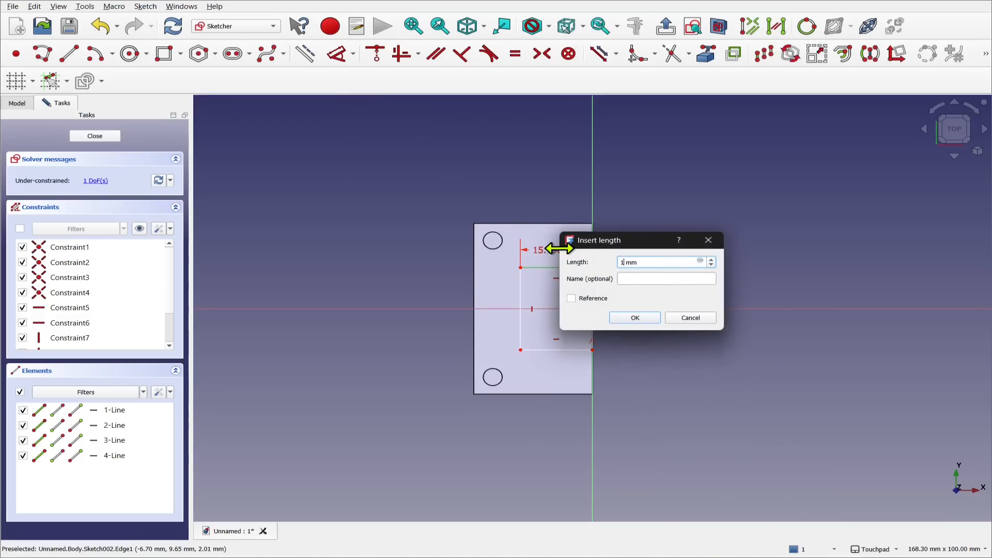
left_click(632, 319)
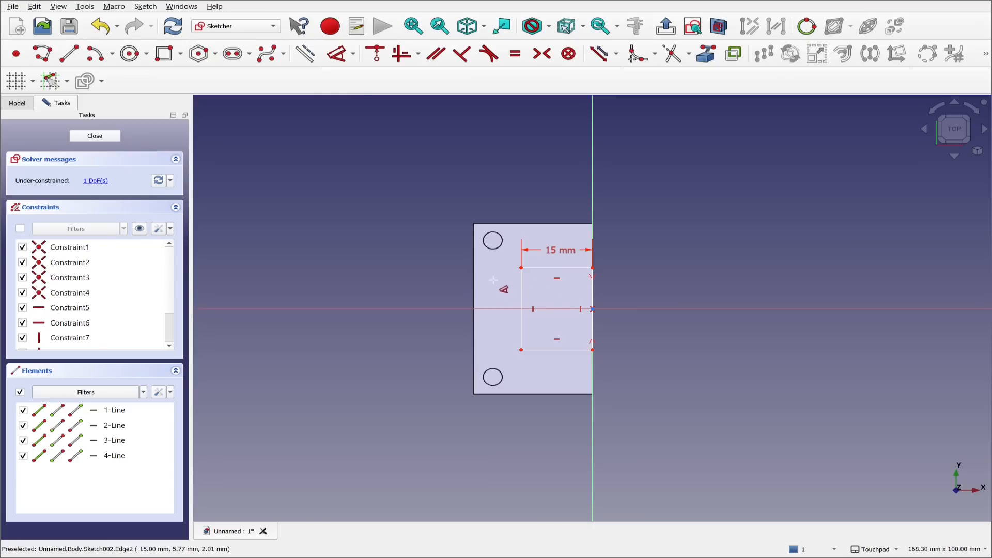
left_click(517, 286)
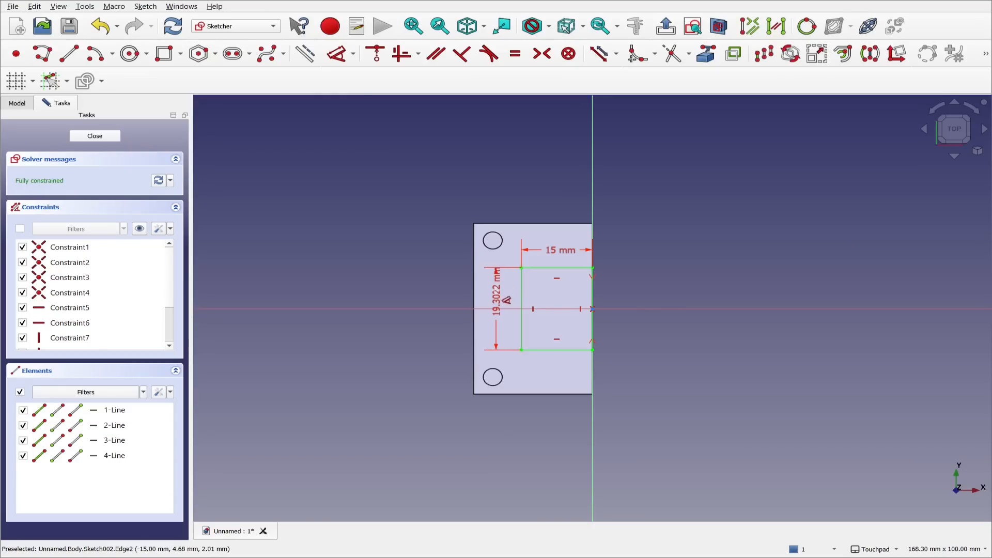
left_click(500, 300)
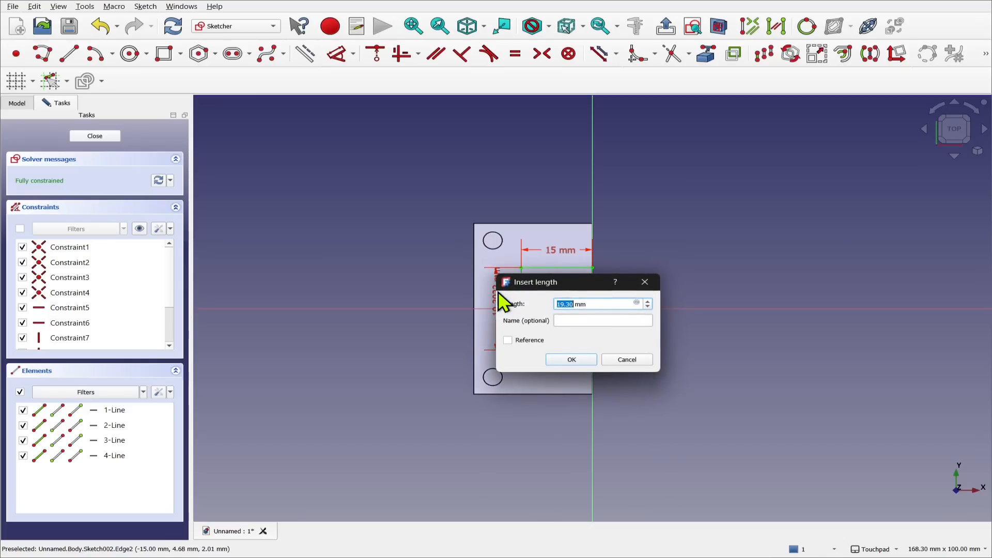
type("20")
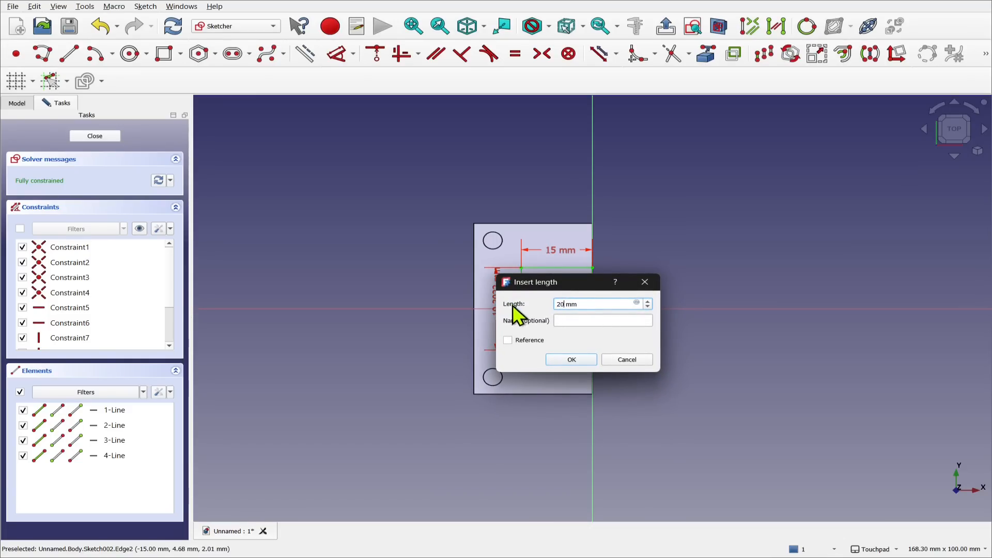
left_click(571, 359)
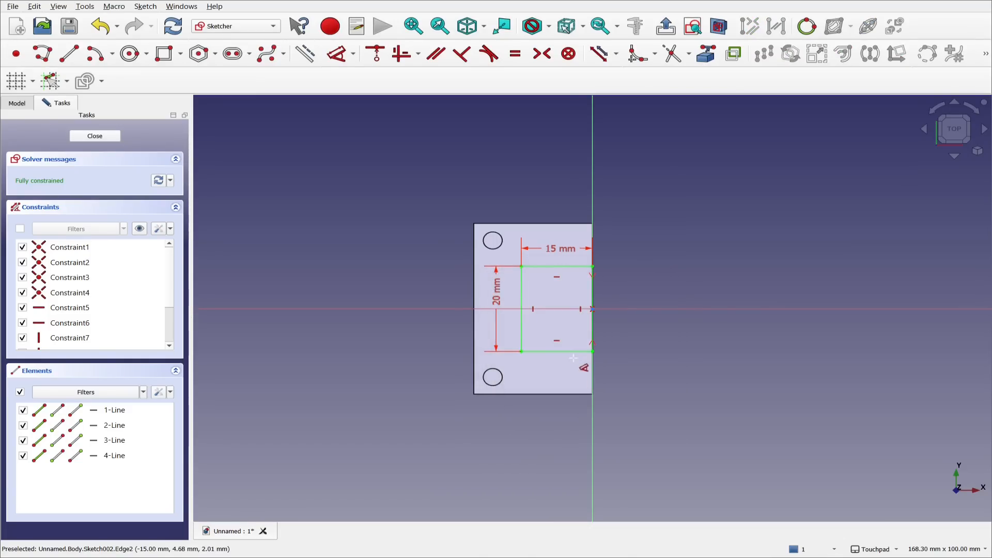
left_click(111, 138)
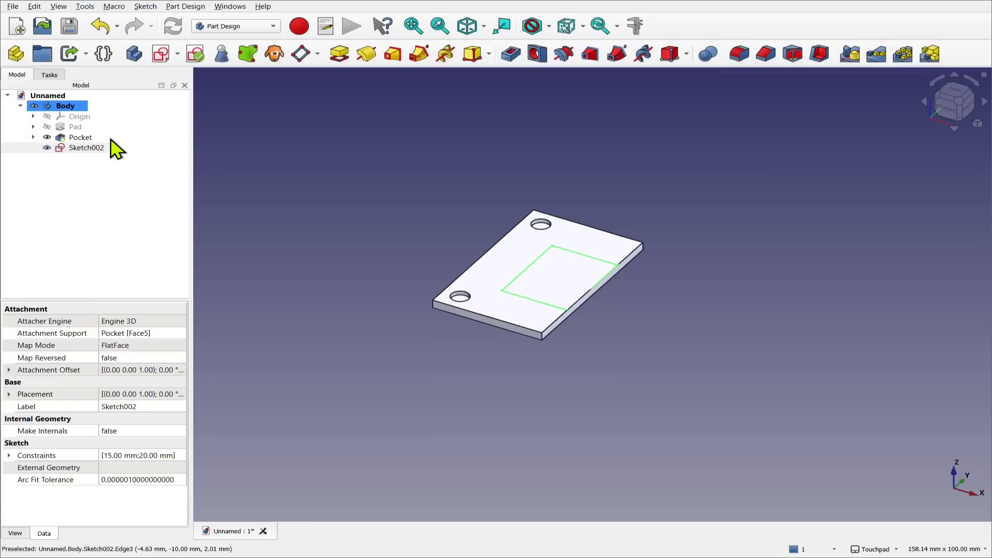
- Pad the rectangle sketch on the plate's top face to a length of 1 mm
left_click(345, 54)
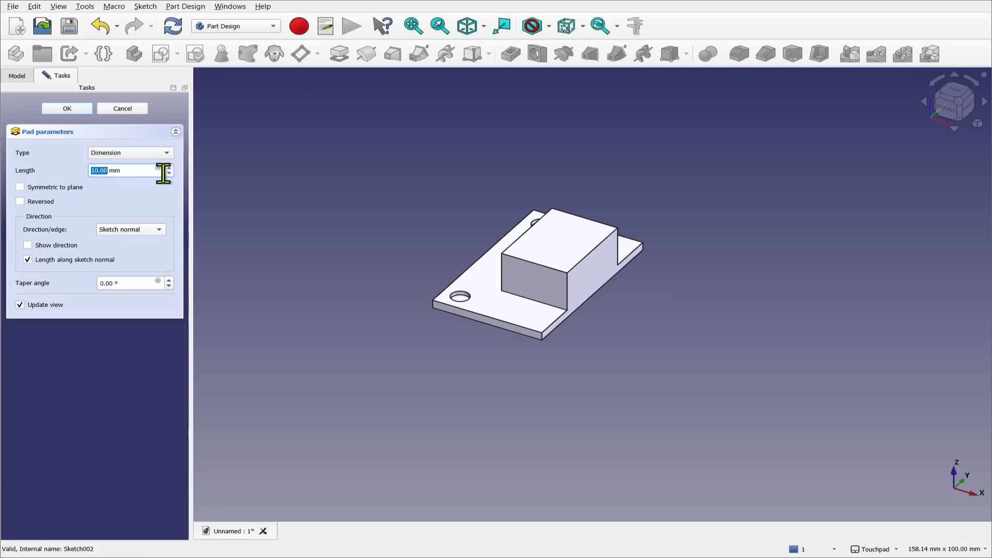
type("1")
left_click(85, 110)
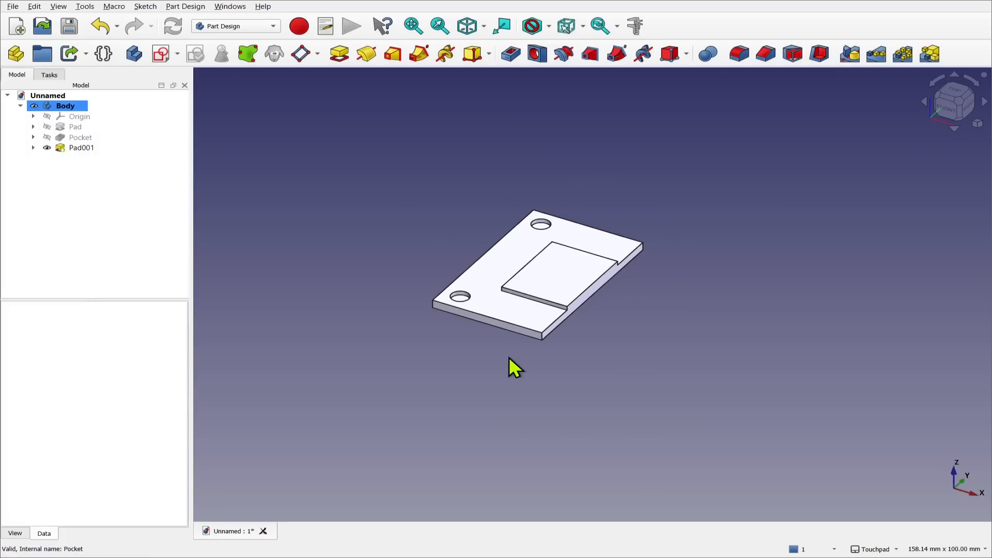
- Rename the base plate's pad feature as Feature1Pad
left_click(76, 126)
right_click(82, 135)
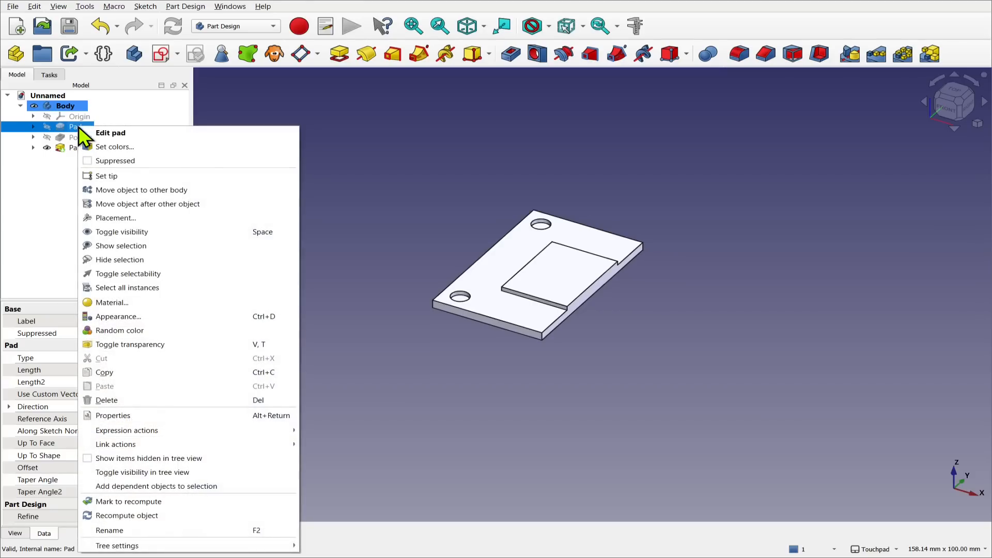
left_click(161, 530)
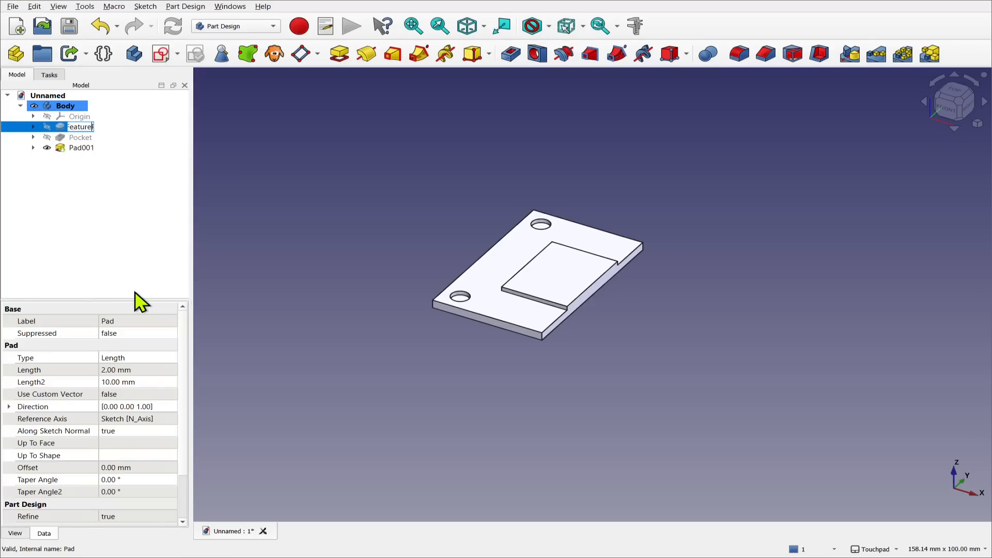
type("Feature1Pad")
key("Return")
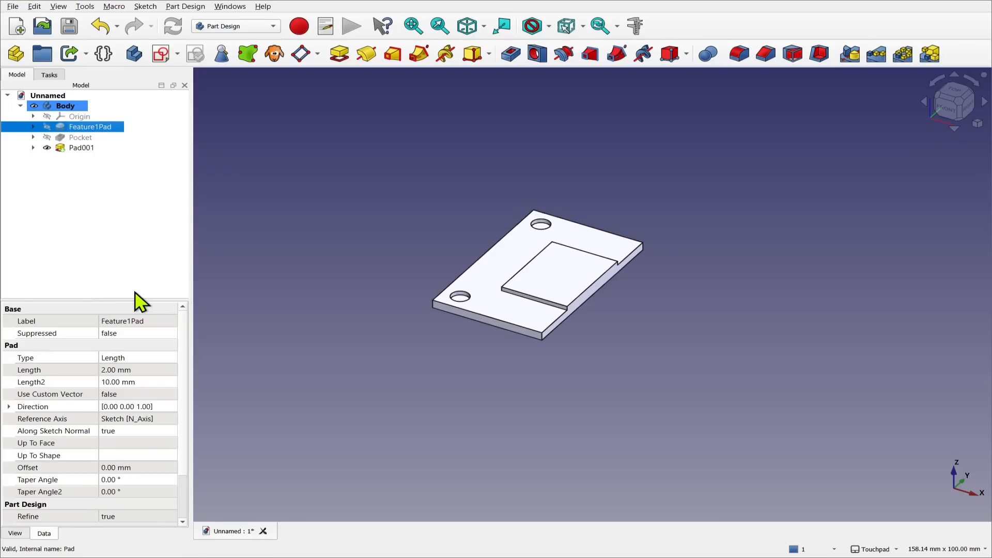
- Rename the pocket feature as Feature2Pocket
right_click(69, 138)
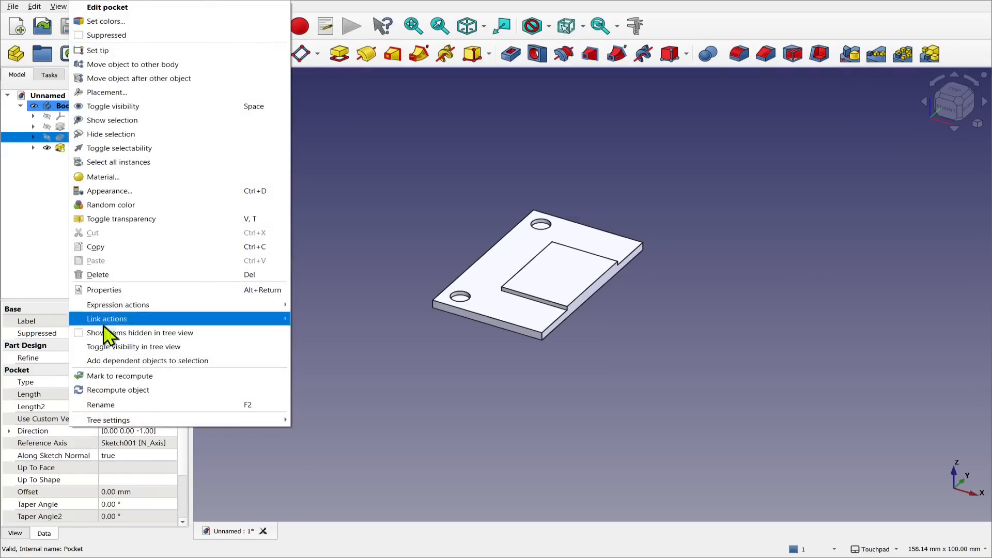
left_click(129, 404)
key("Home")
type("Fea")
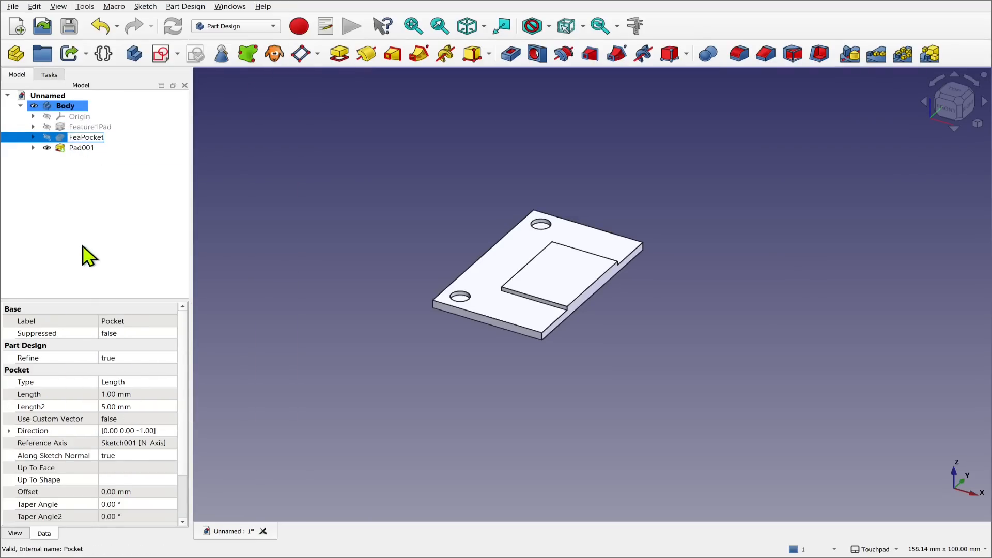
type("ture2P")
key("Return")
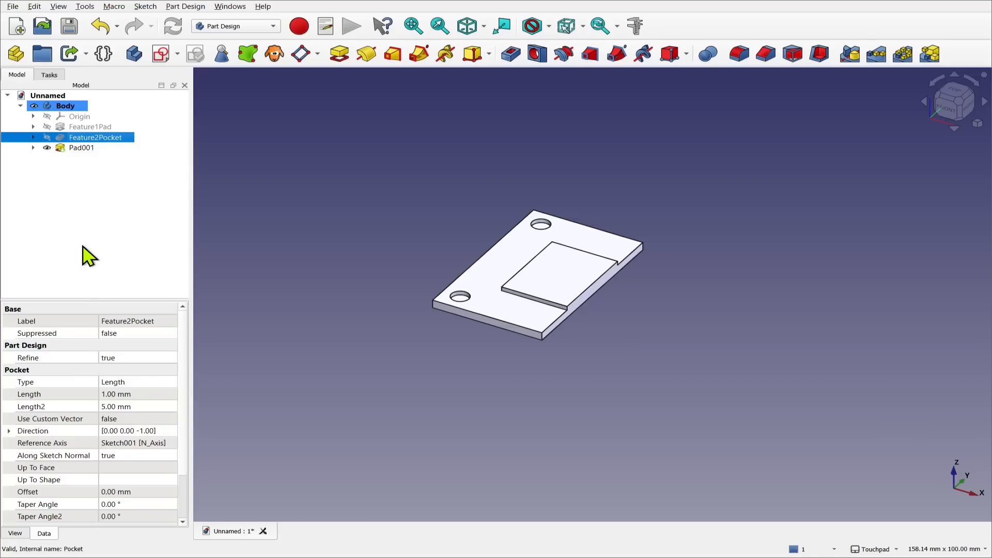
- Rename the raised rectangle's pad feature as Feature3Pad001
left_click(76, 150)
right_click(74, 150)
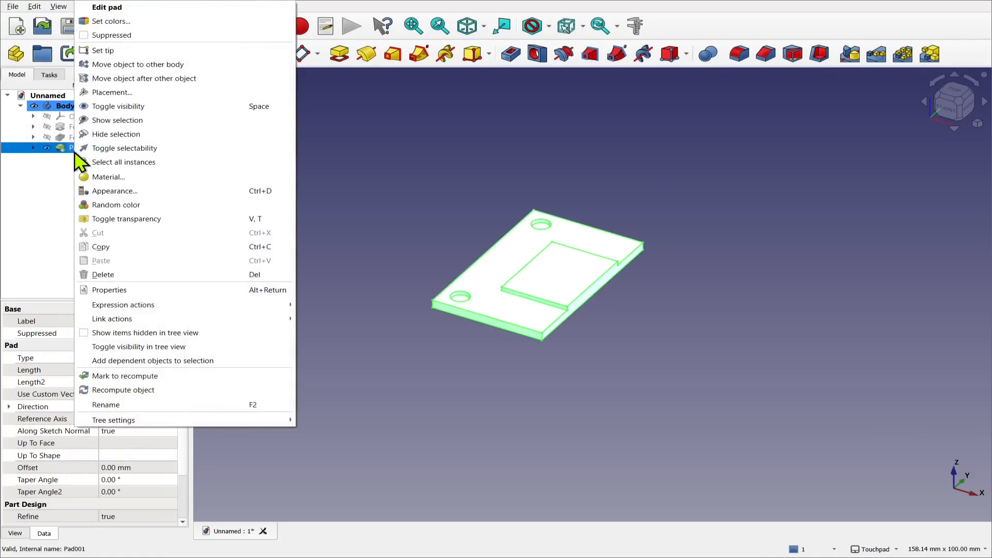
left_click(109, 405)
key("Home")
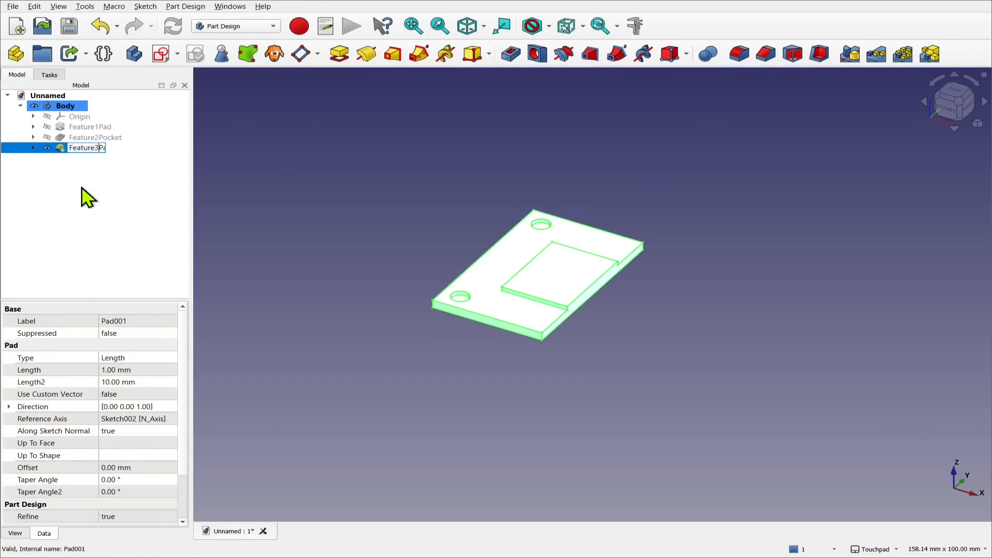
type("Feature3")
left_click(83, 195)
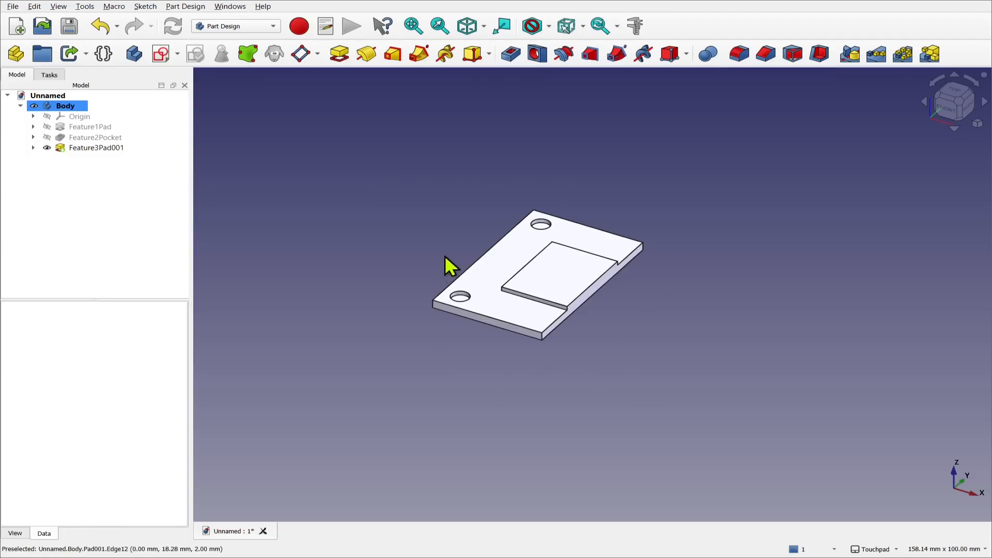
- Mirror the whole body about the Base YZ plane
left_click(74, 107)
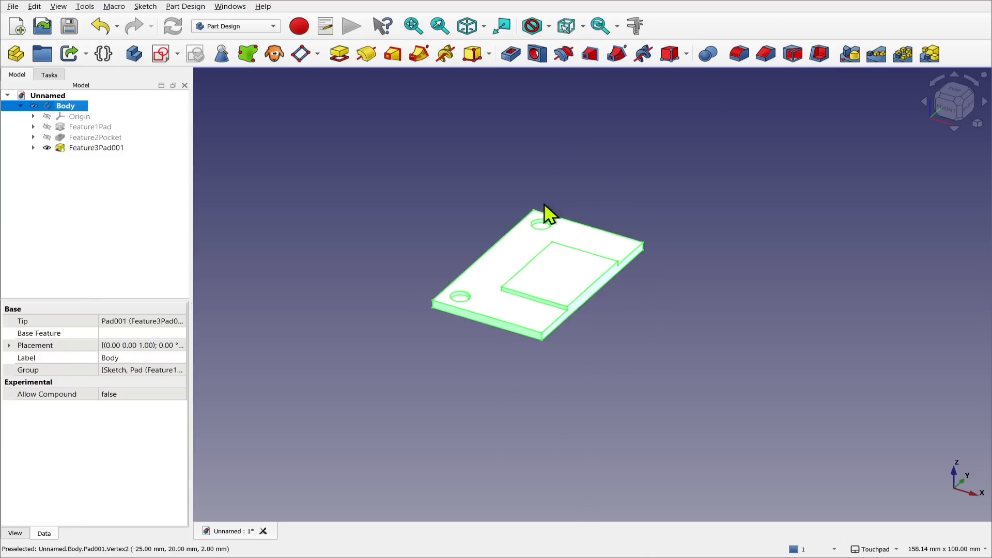
left_click(850, 53)
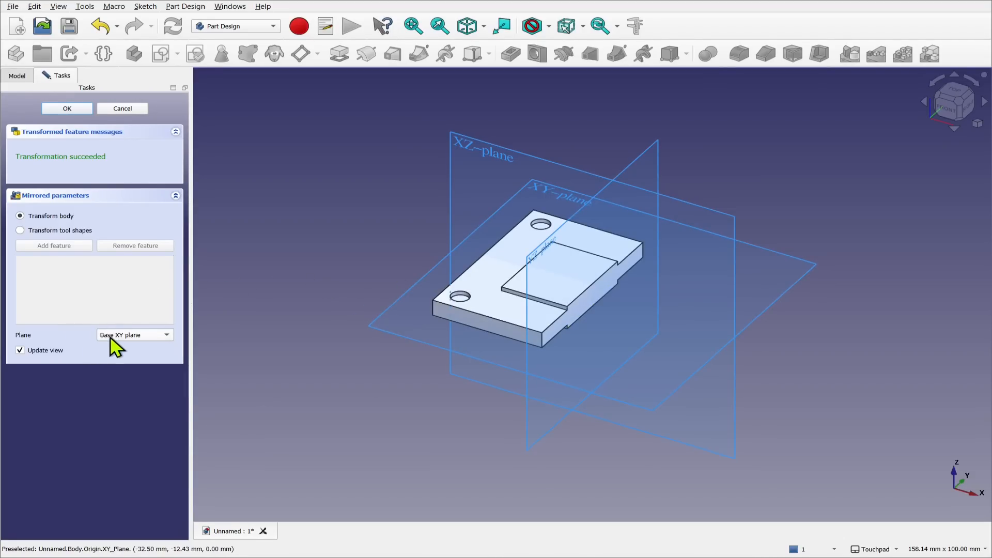
left_click(132, 336)
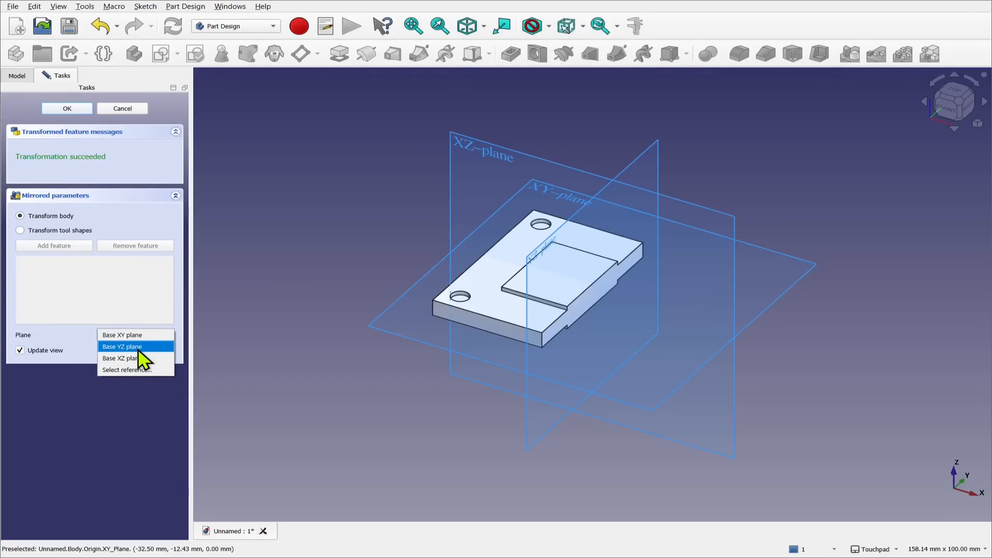
left_click(138, 348)
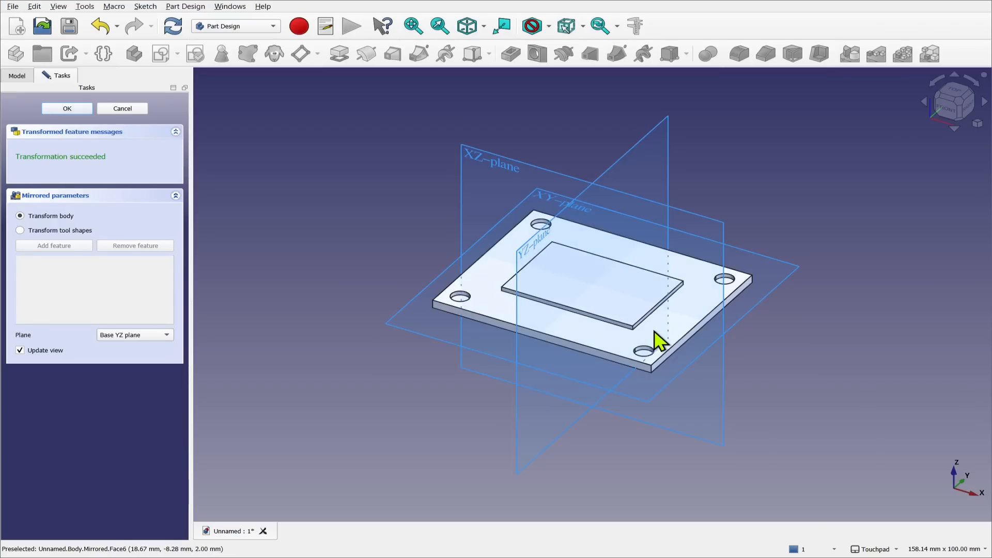
- Try the plate's long outer side face, next to the two circular pockets, as the mirror plane reference
left_click(158, 345)
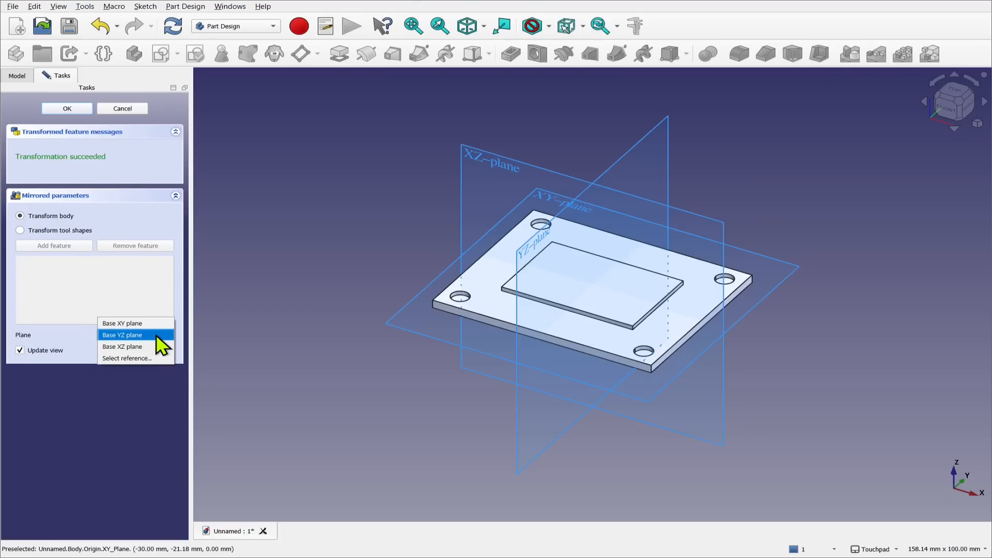
left_click(153, 358)
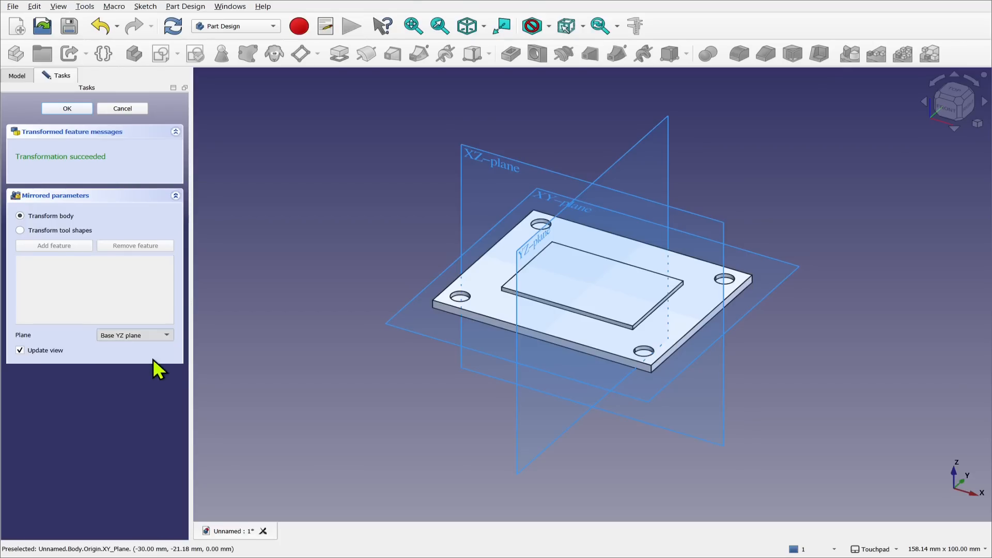
middle_click_drag(378, 286, 584, 324)
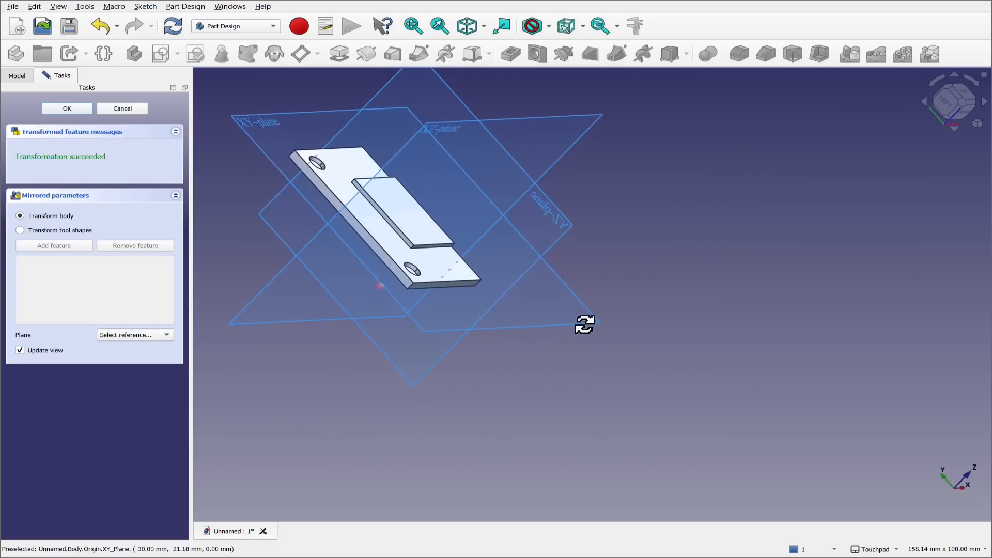
scroll(370, 256, "up", 5)
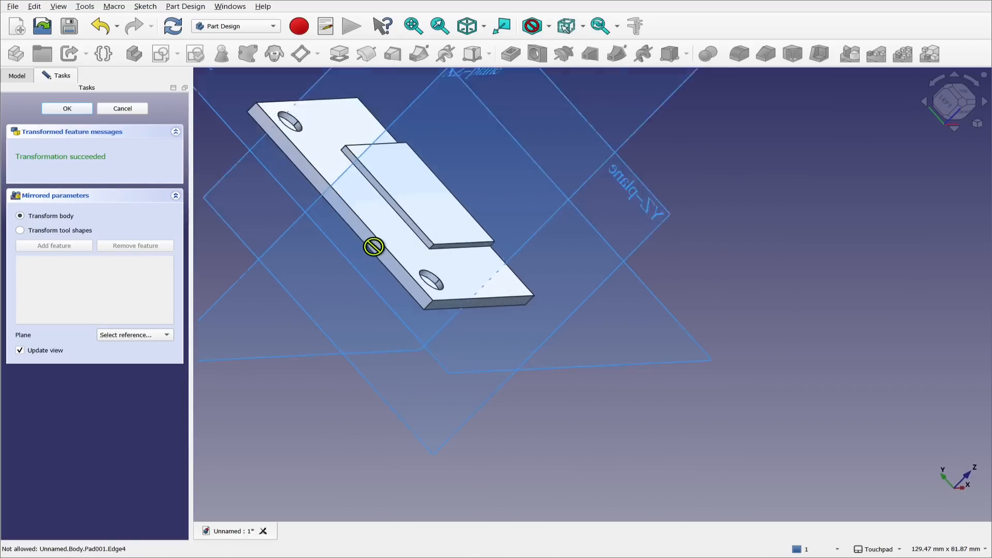
left_click(369, 242)
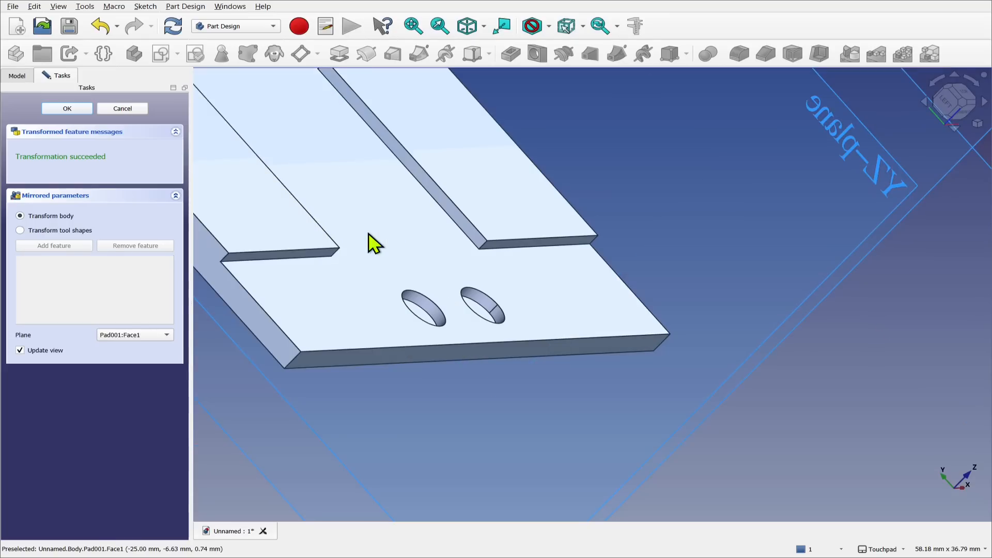
middle_click_drag(496, 317, 403, 355)
scroll(410, 310, "down", 4)
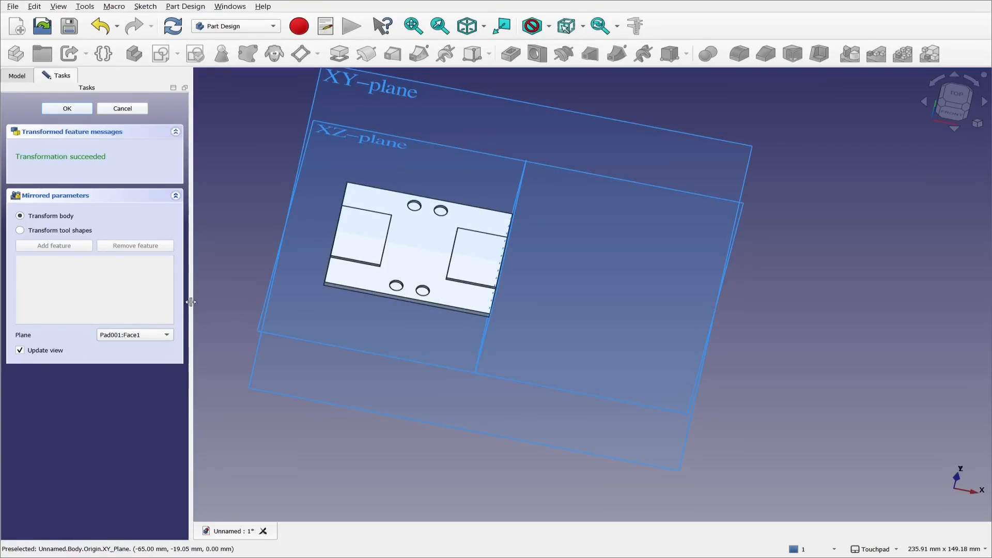
- Try the raised pad's top face as the mirror plane reference, and switch the plane back to Base YZ plane
left_click(161, 336)
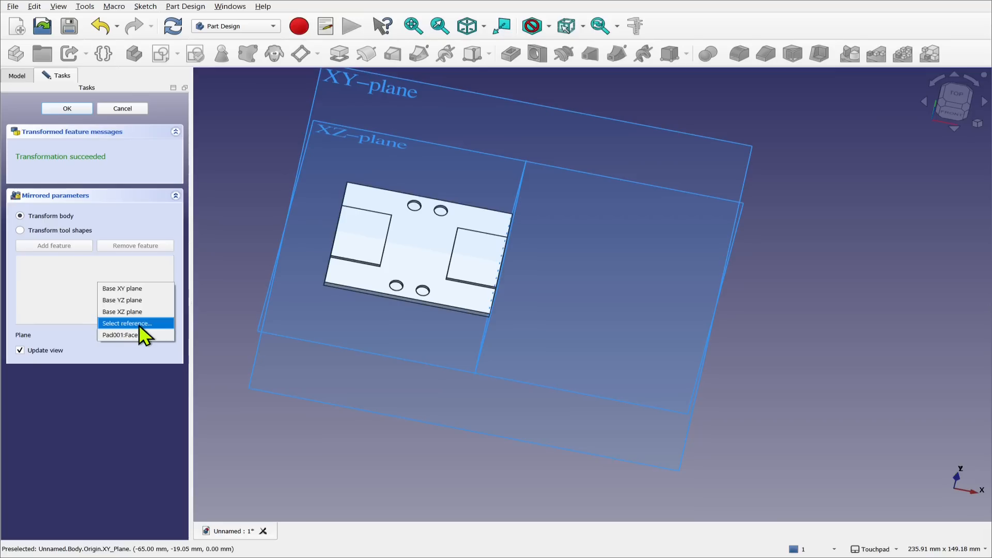
left_click(139, 323)
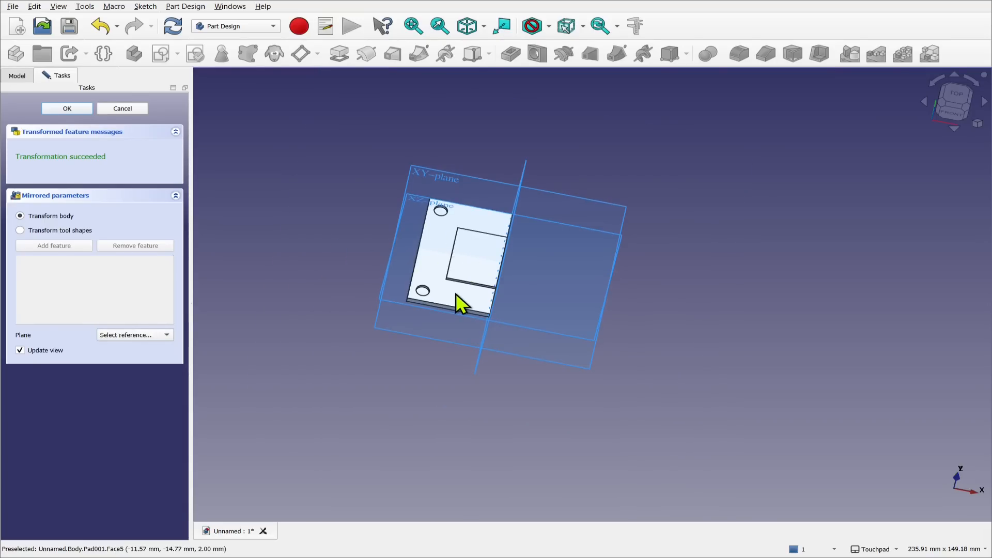
scroll(455, 293, "up", 5)
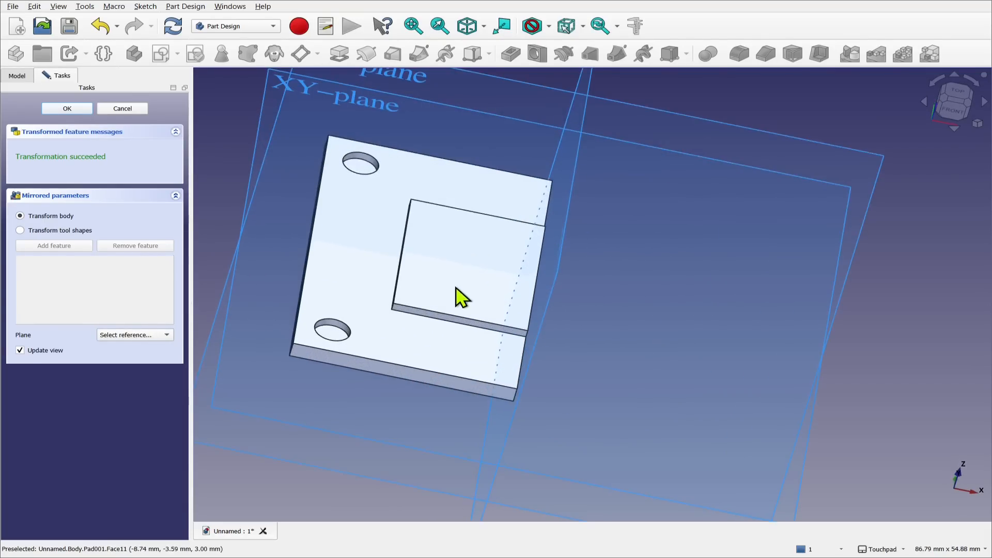
left_click(456, 312)
left_click_drag(460, 312, 441, 288, "alt")
scroll(441, 285, "down", 4)
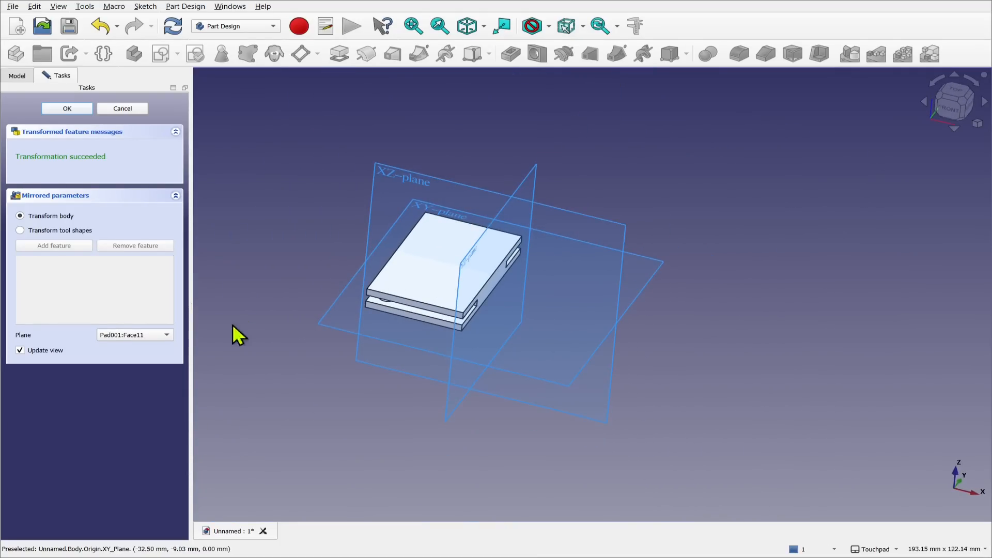
left_click(165, 335)
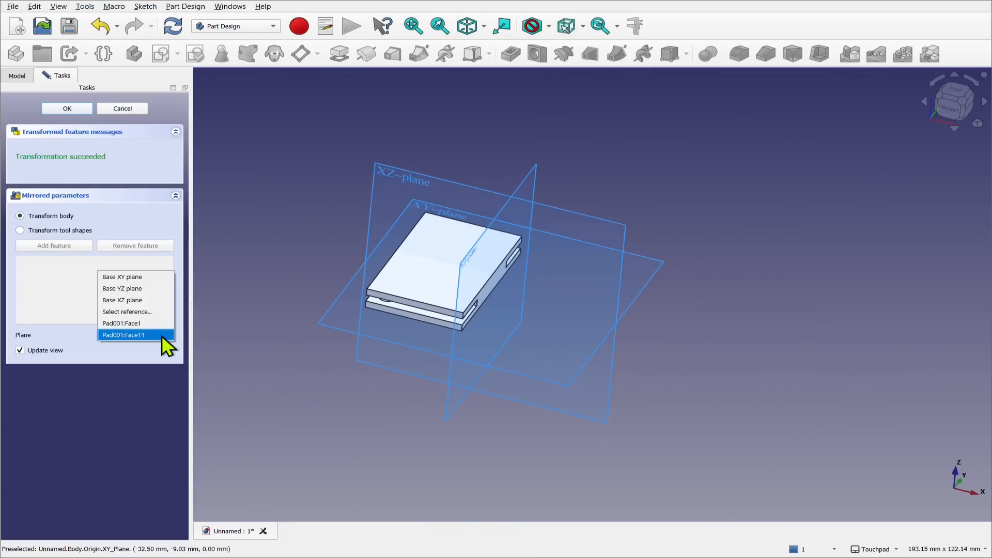
left_click(139, 293)
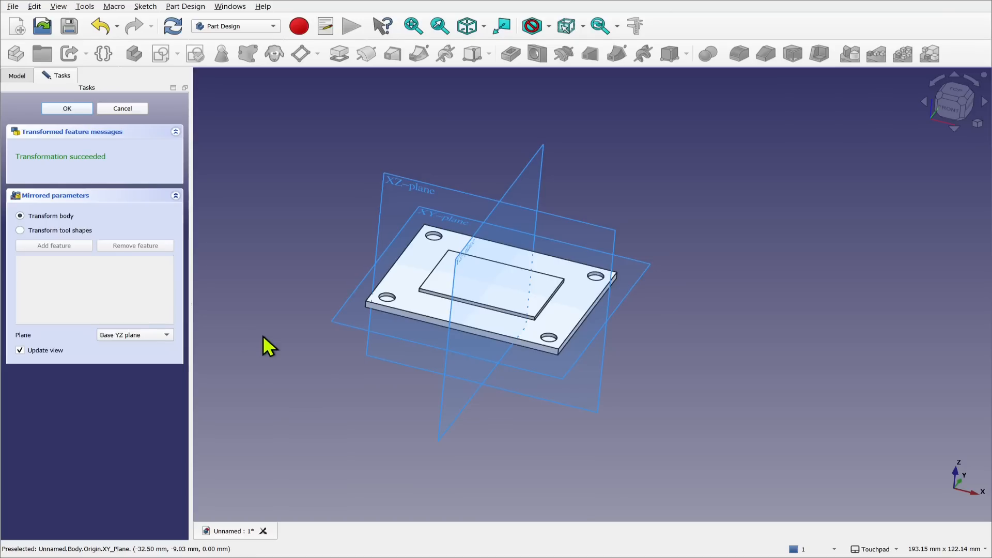
- Accept the body mirror and sketch a circle about 12 mm in diameter, centred on the origin, on the raised rectangle's top face
left_click(68, 108)
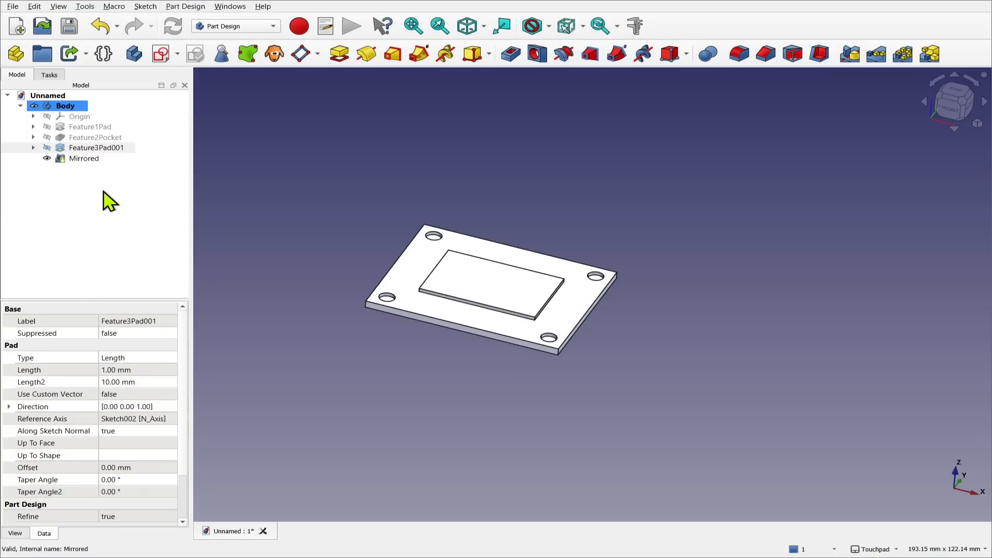
left_click(491, 299)
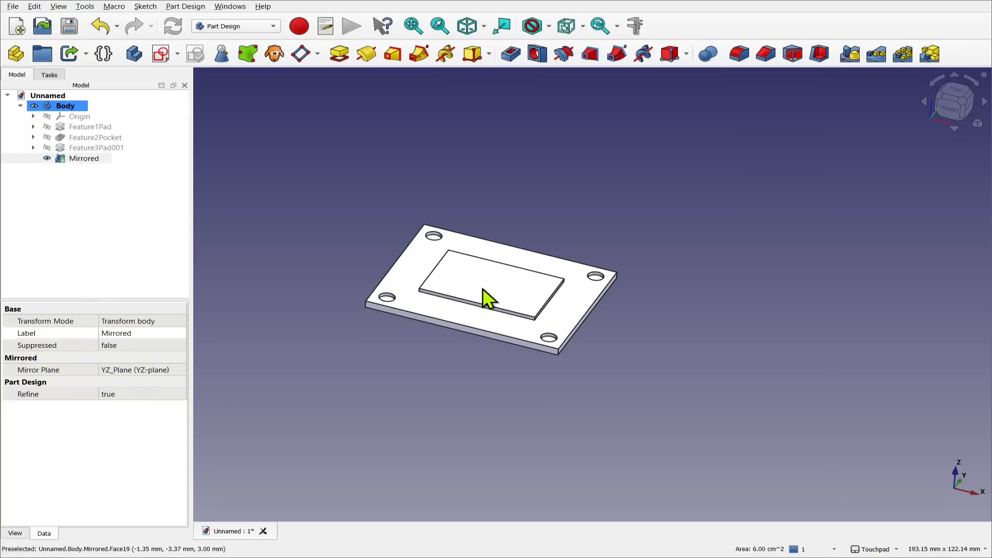
left_click(159, 55)
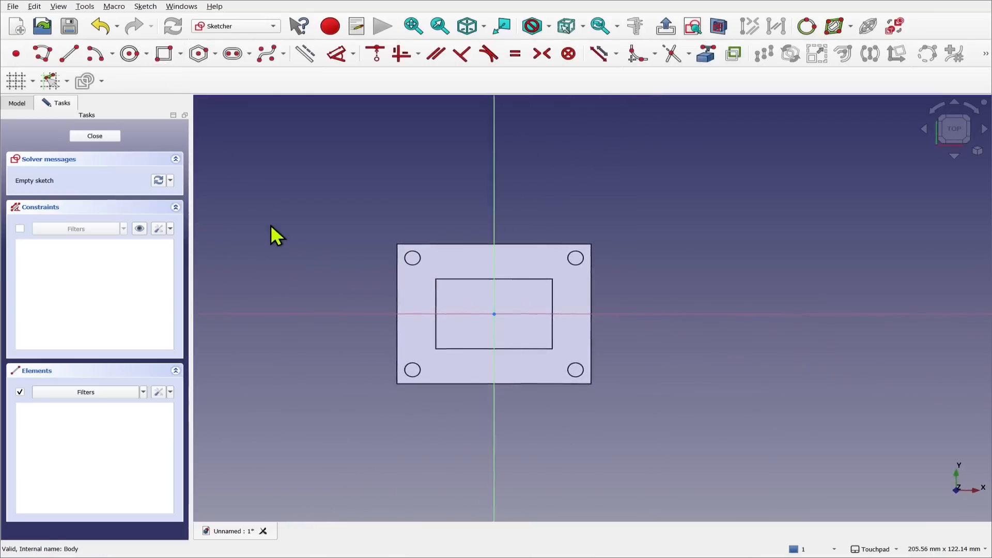
left_click(131, 53)
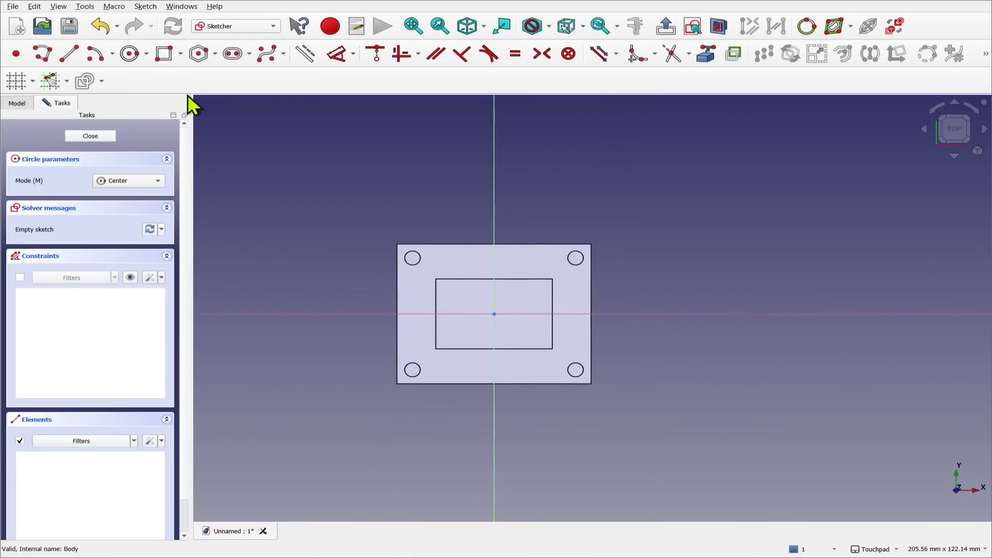
left_click(494, 314)
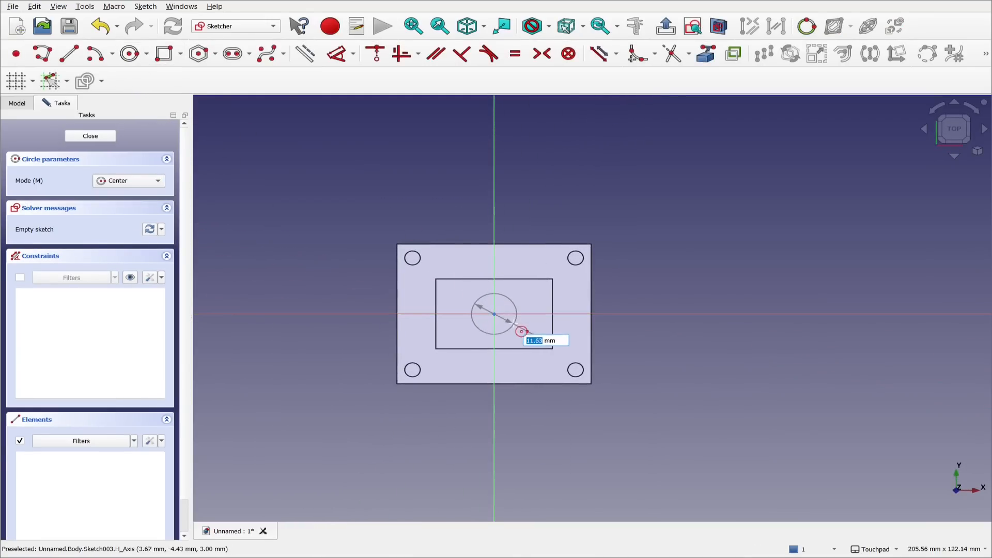
left_click(513, 327)
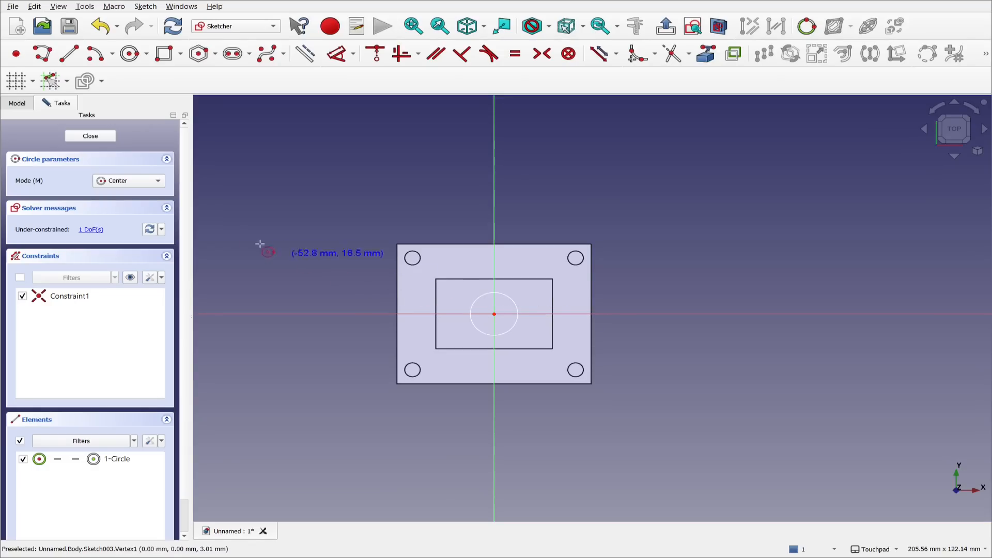
left_click(94, 136)
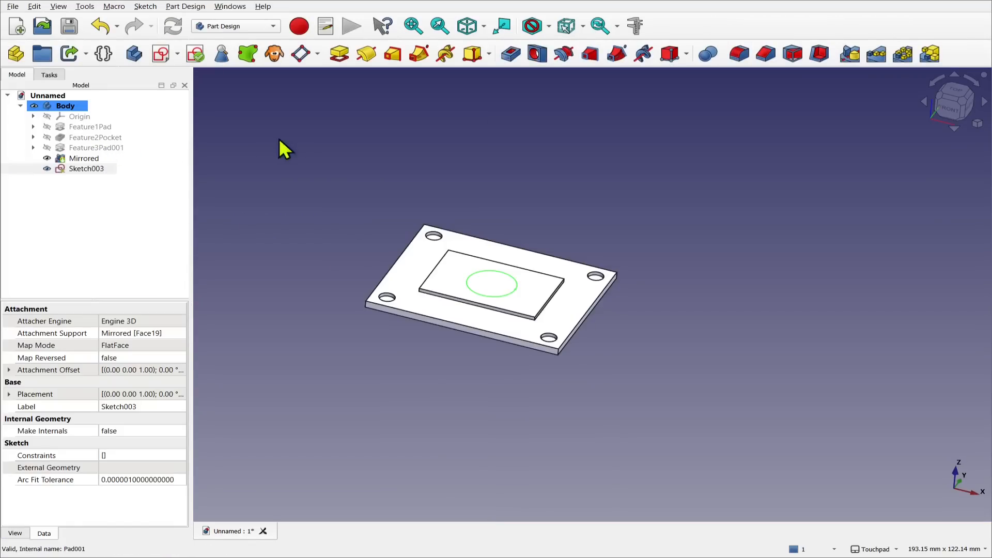
- Cut the central circle into the raised rectangle as a pocket 1 mm deep
left_click(511, 53)
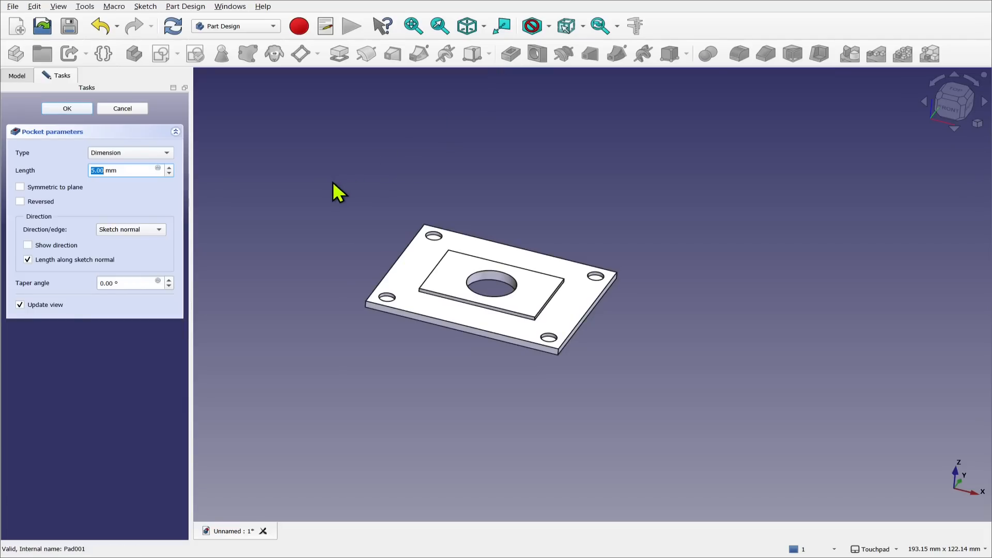
left_click(169, 174)
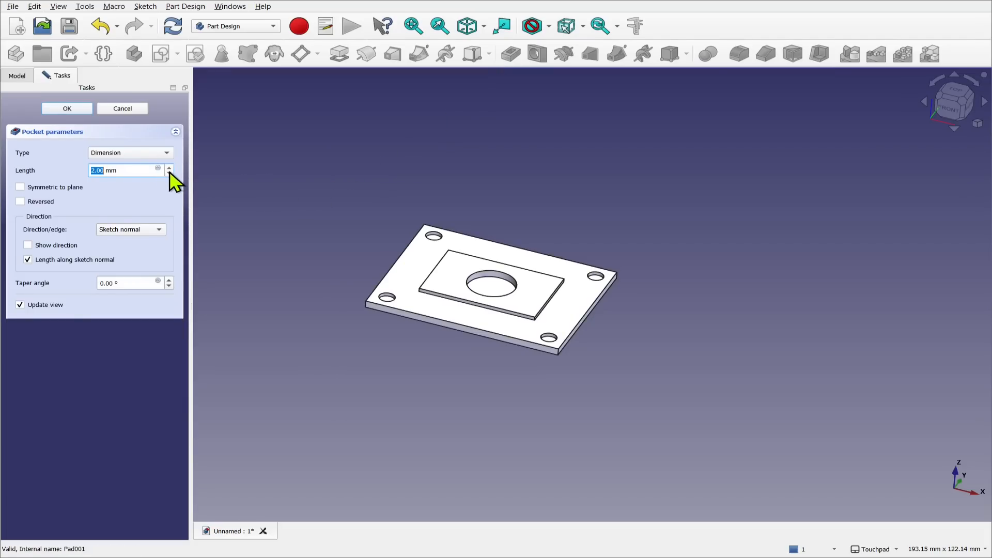
left_click(68, 108)
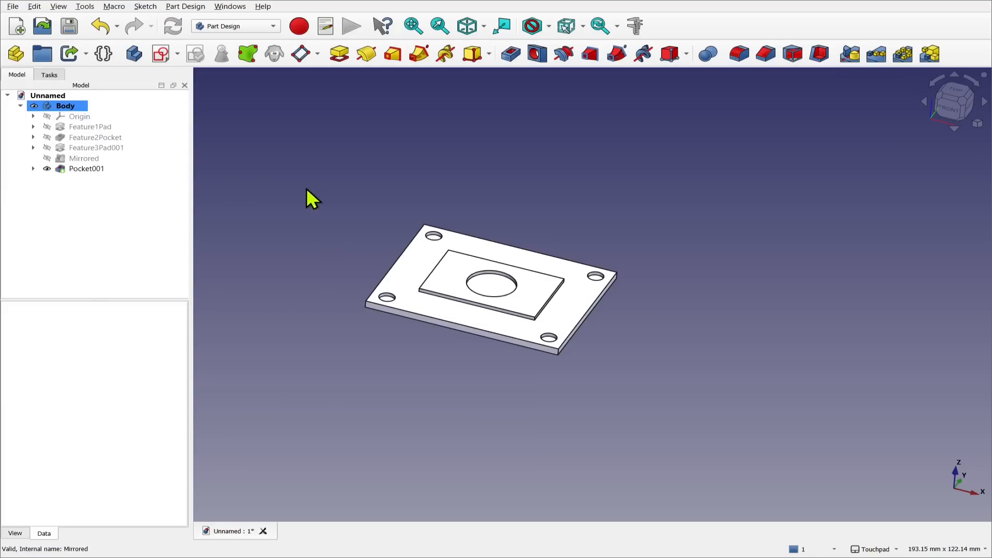
- Edit the Feature2Pocket sketch by adding a third circle on the horizontal axis, midway between the two existing circles
left_click(33, 137)
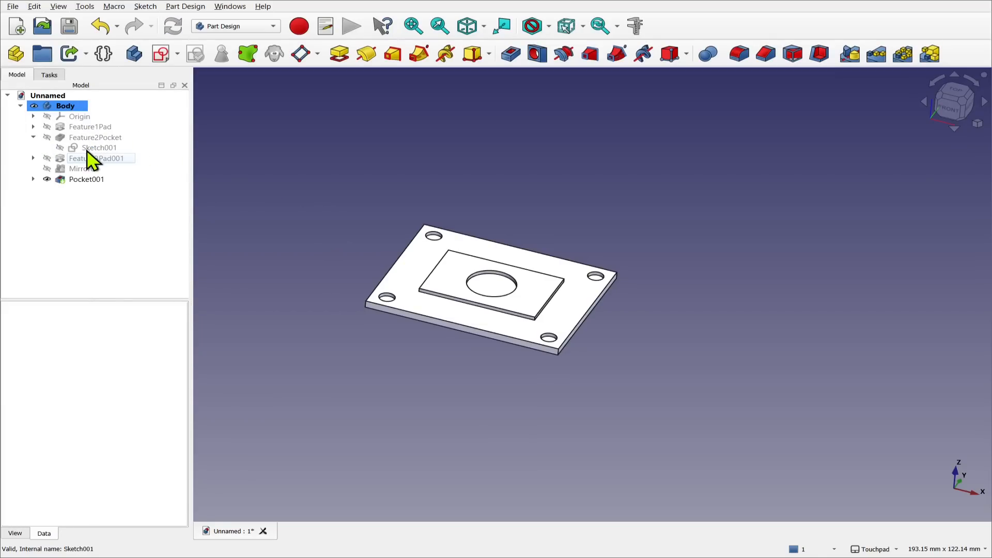
left_click(89, 149)
double_click(88, 151)
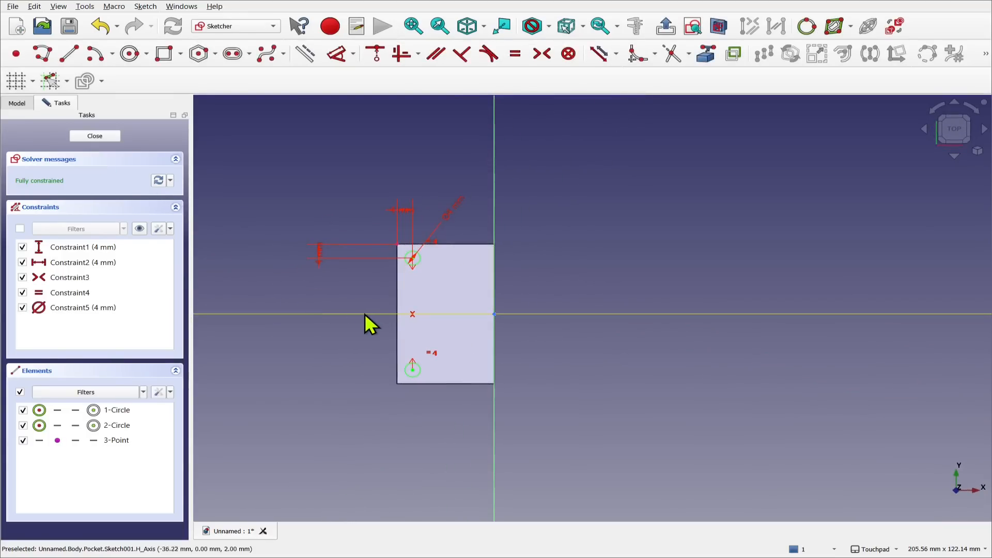
scroll(373, 313, "up", 3)
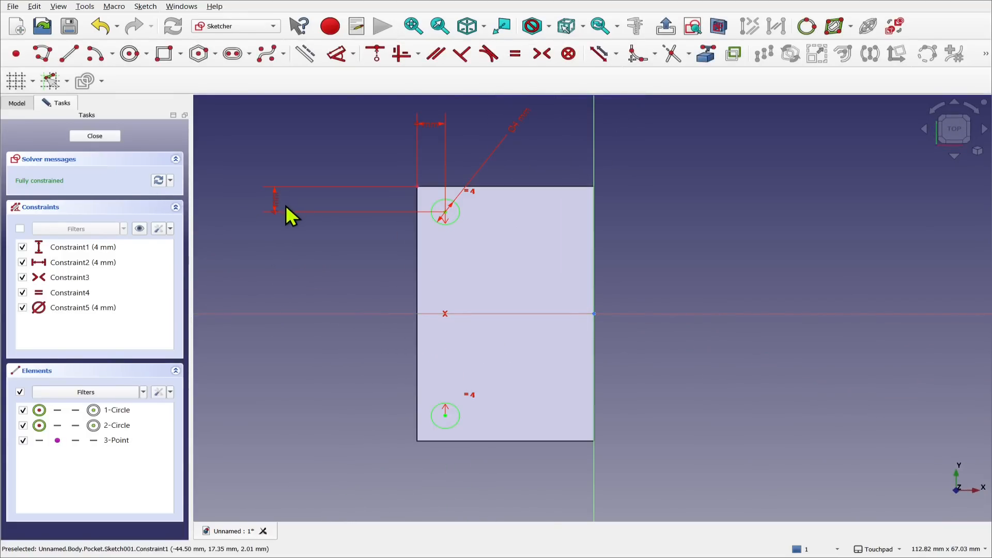
left_click(130, 54)
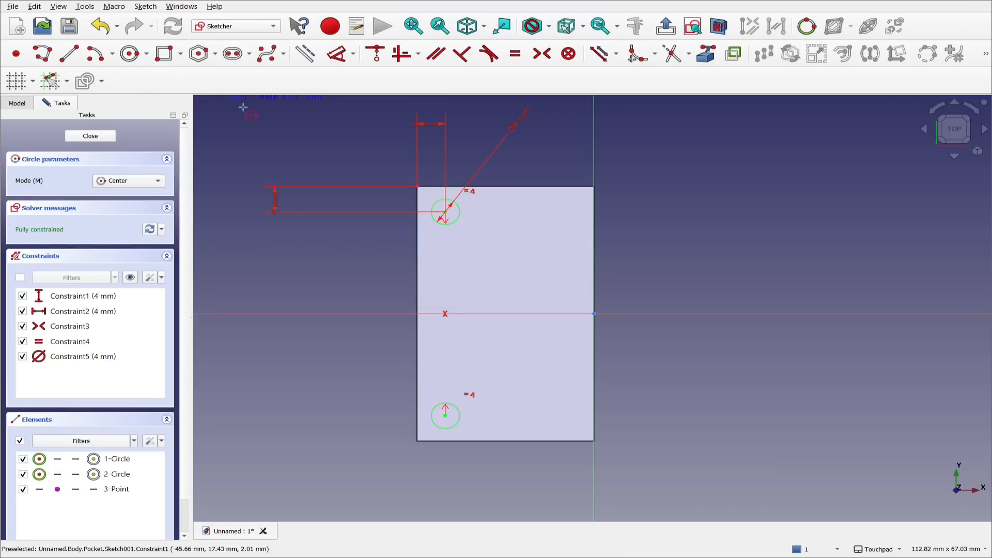
left_click(446, 313)
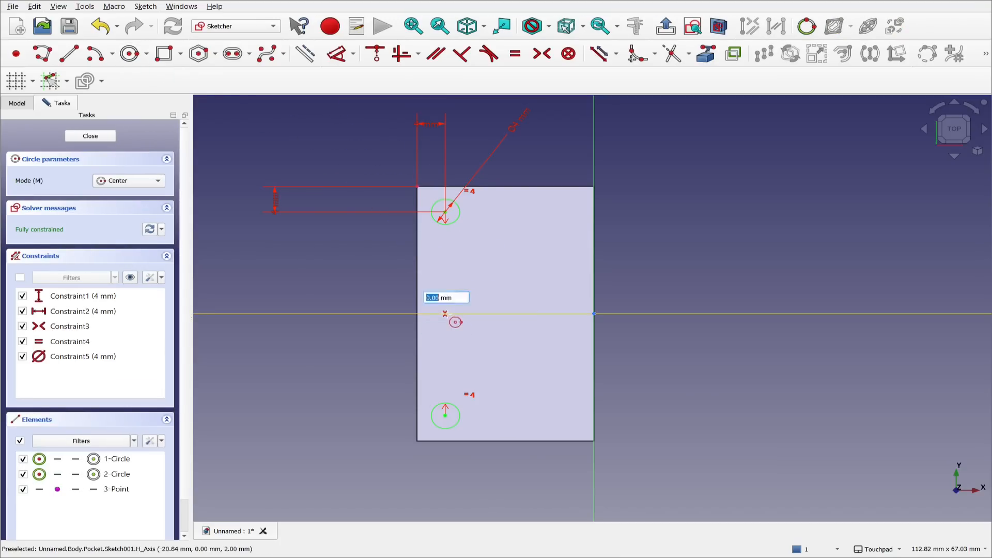
left_click(458, 325)
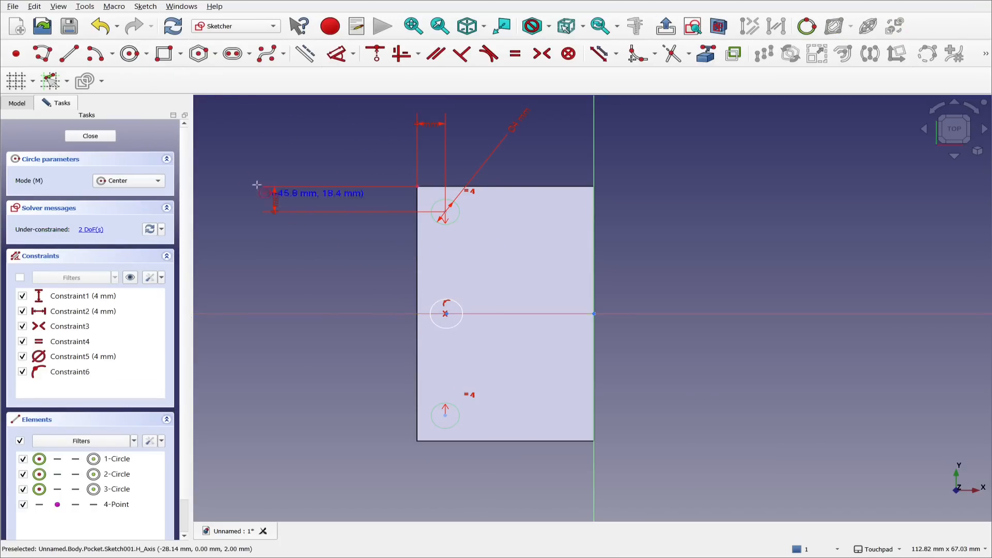
left_click(94, 138)
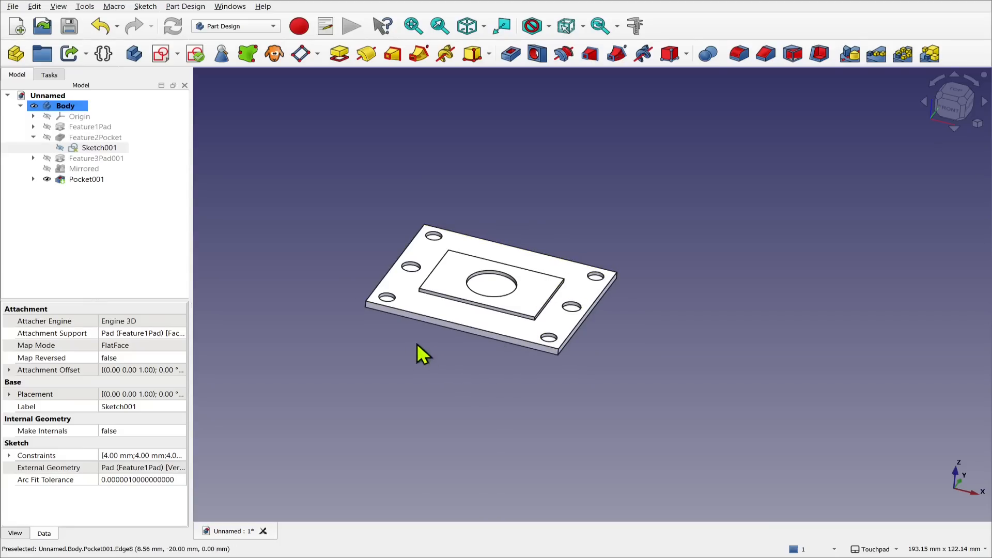
left_click(33, 137)
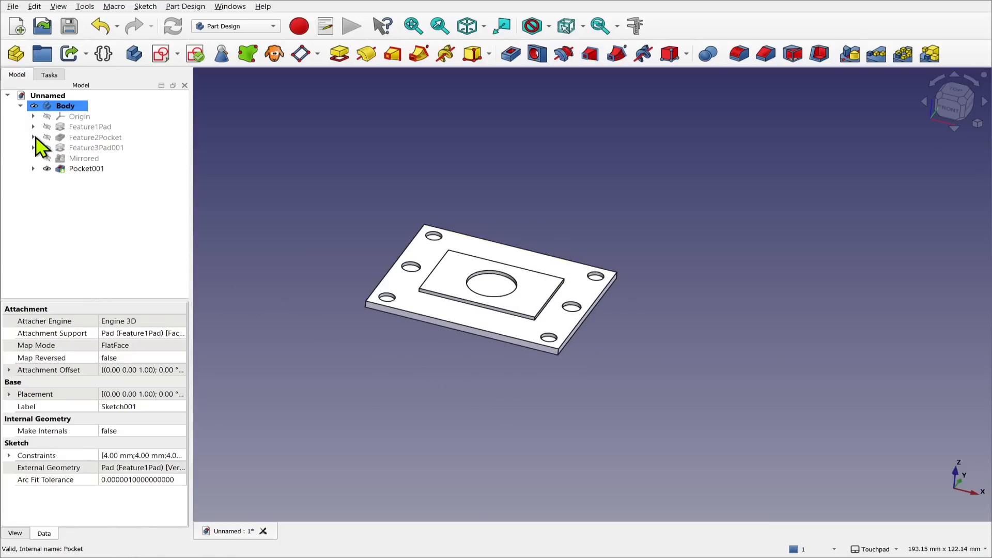
- Delete the central circular pocket together with its sketch, and delete the Mirrored feature
left_click(85, 168)
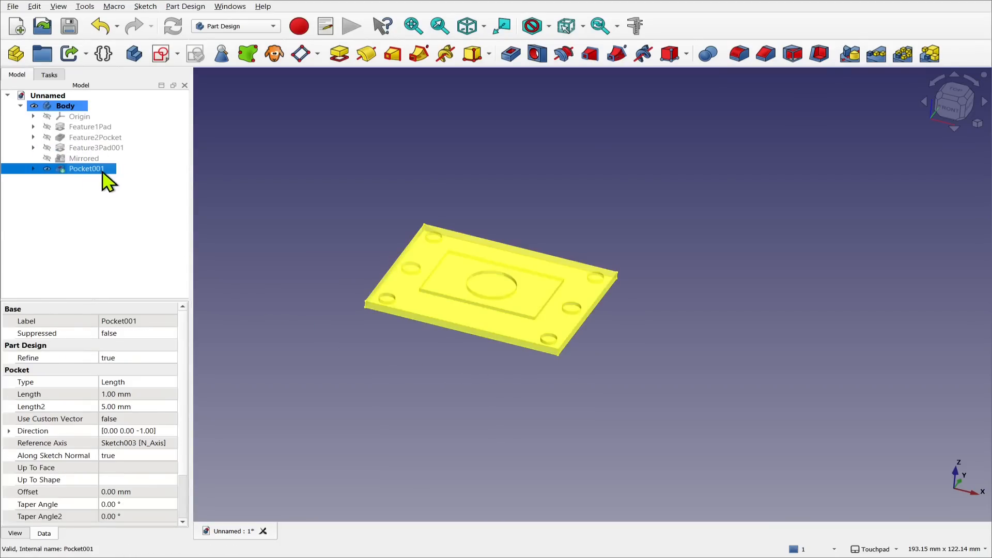
key("Delete")
left_click(88, 169)
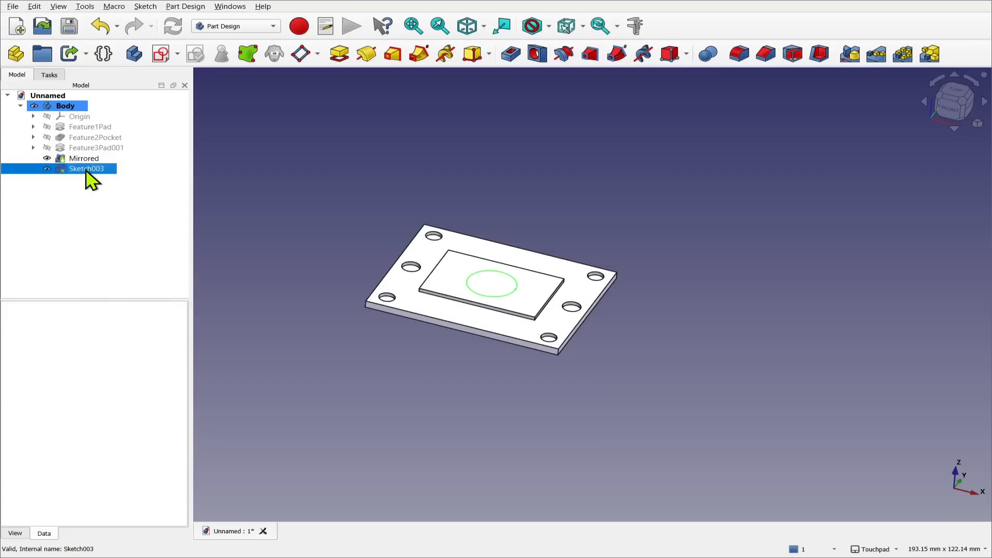
key("Delete")
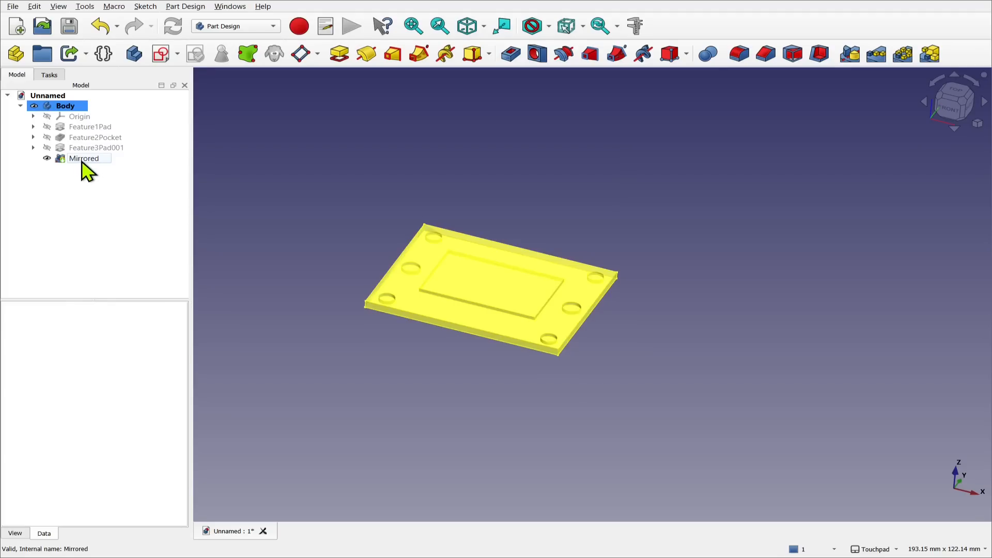
left_click(82, 160)
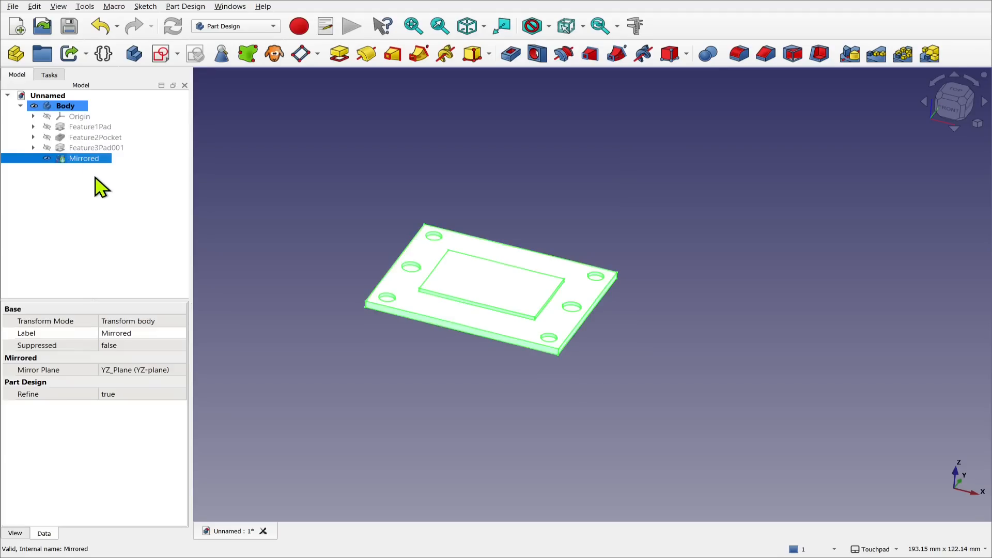
key("Delete")
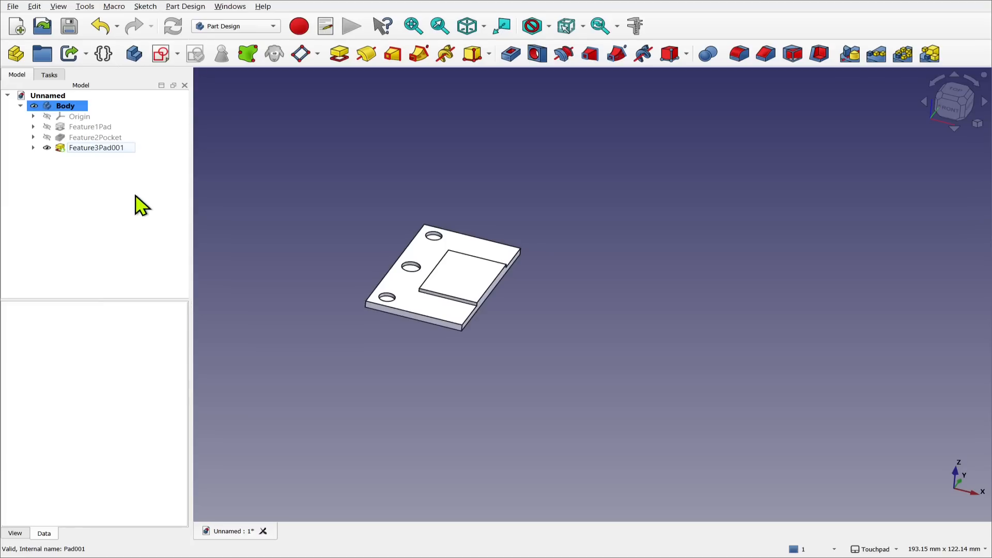
- Try mirroring only the Feature3Pad001 tool shape about the vertical sketch axis, and discard the mirror
left_click(93, 149)
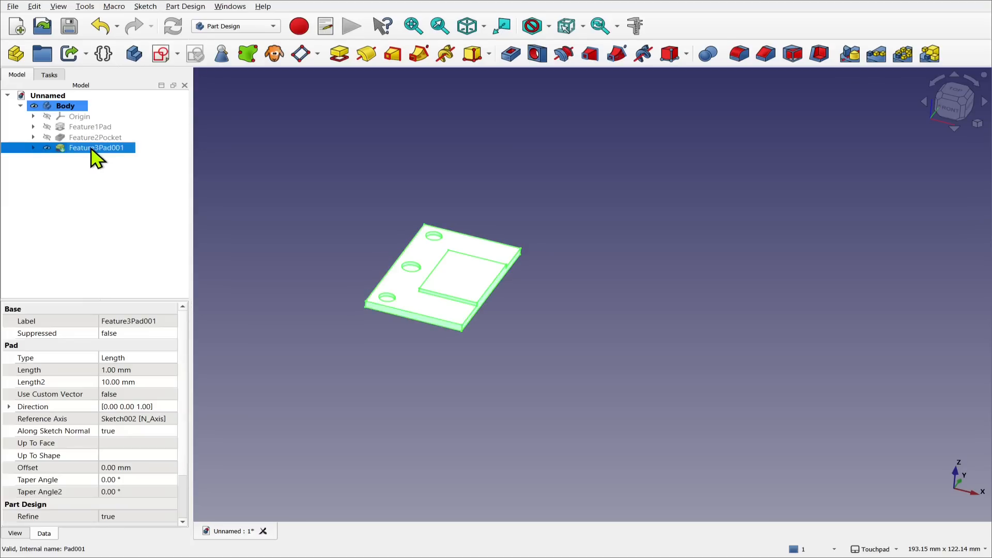
left_click(858, 50)
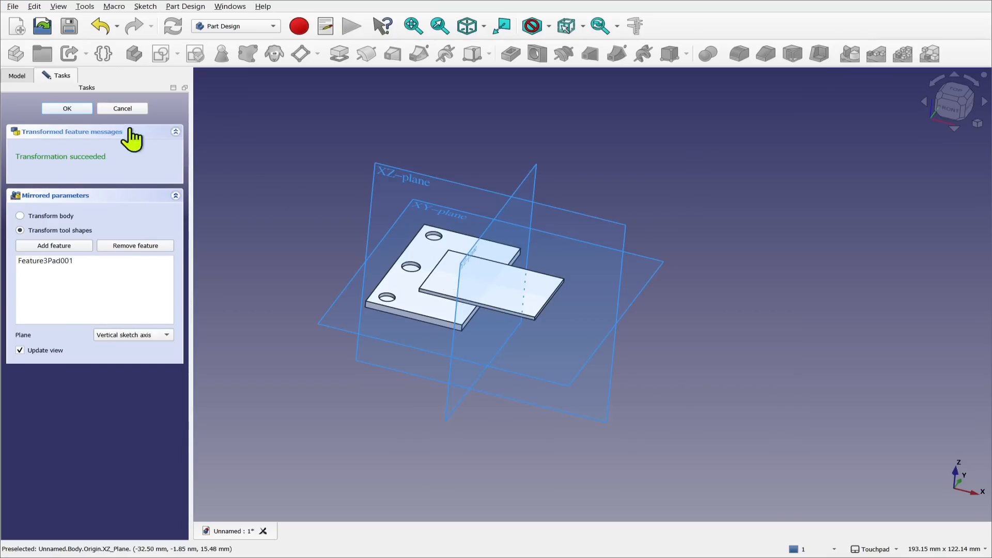
left_click(123, 109)
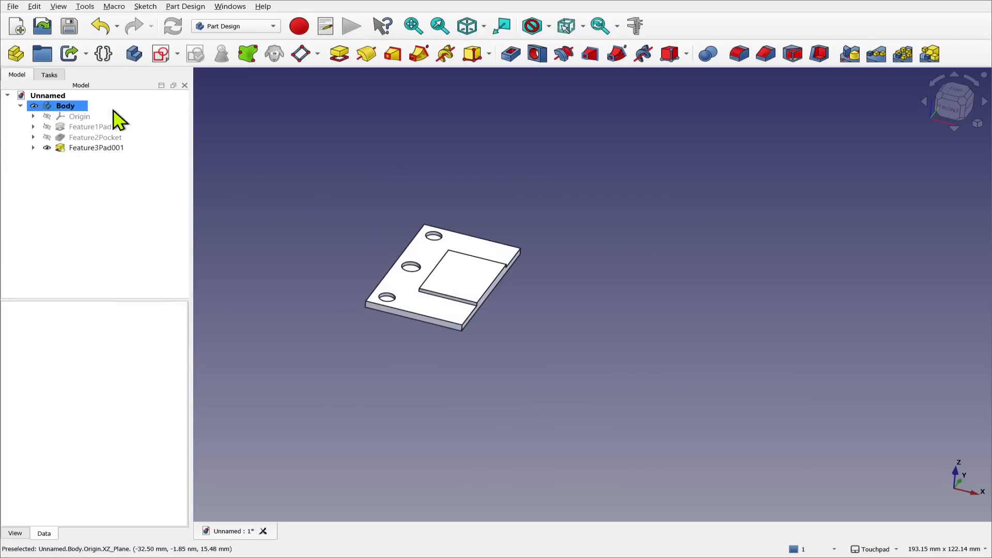
- Try mirroring the Feature1Pad and Feature3Pad001 tool shapes together about the vertical sketch axis, and discard the mirror
left_click(91, 127)
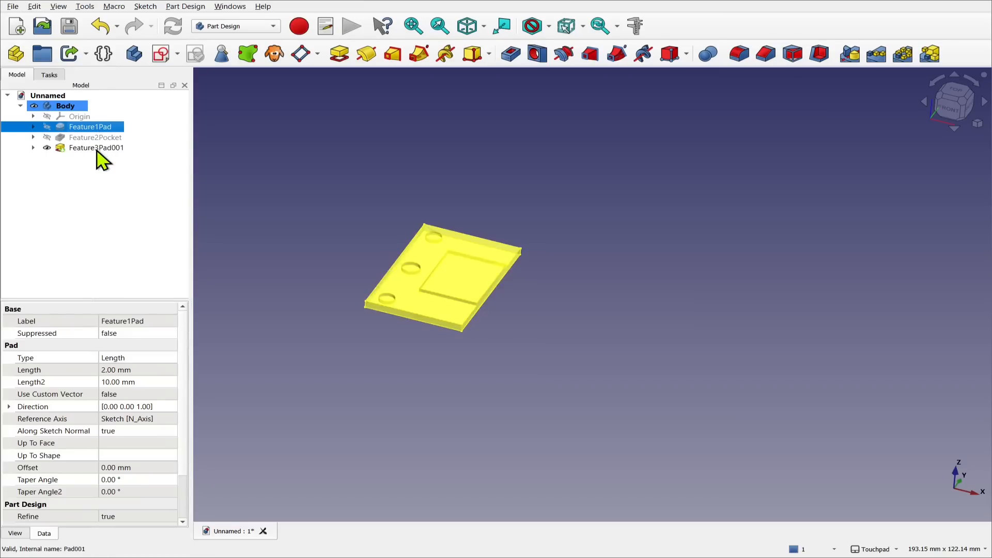
left_click(97, 149, "ctrl")
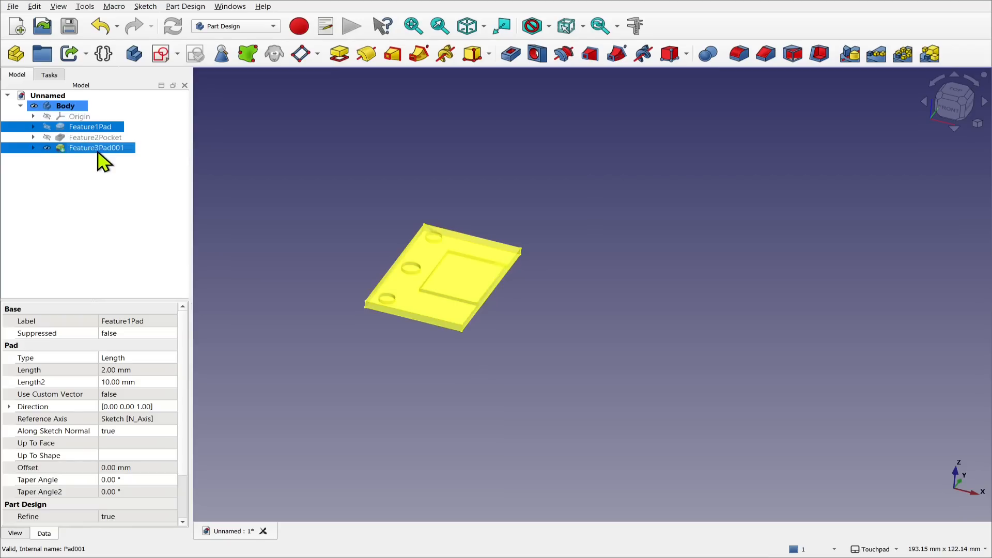
left_click(853, 52)
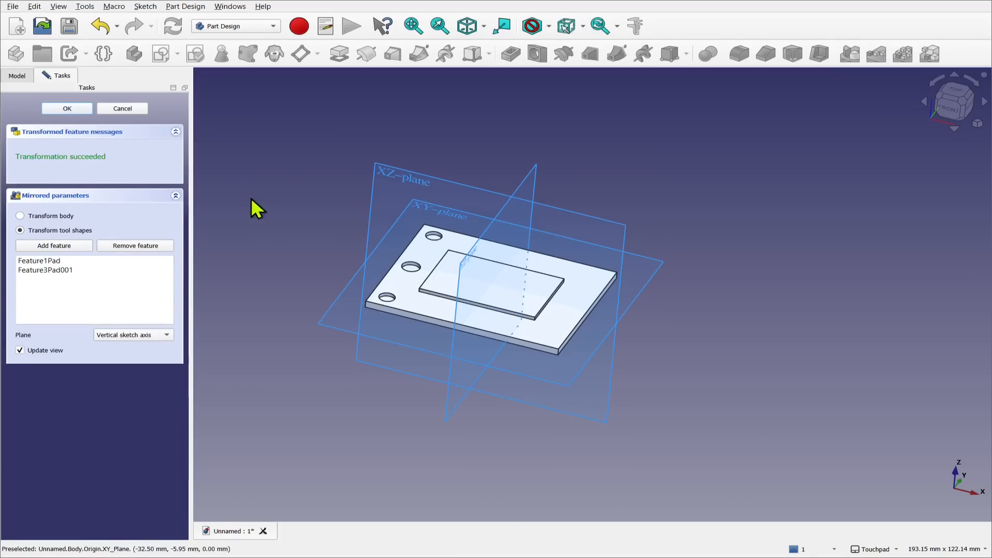
left_click(123, 109)
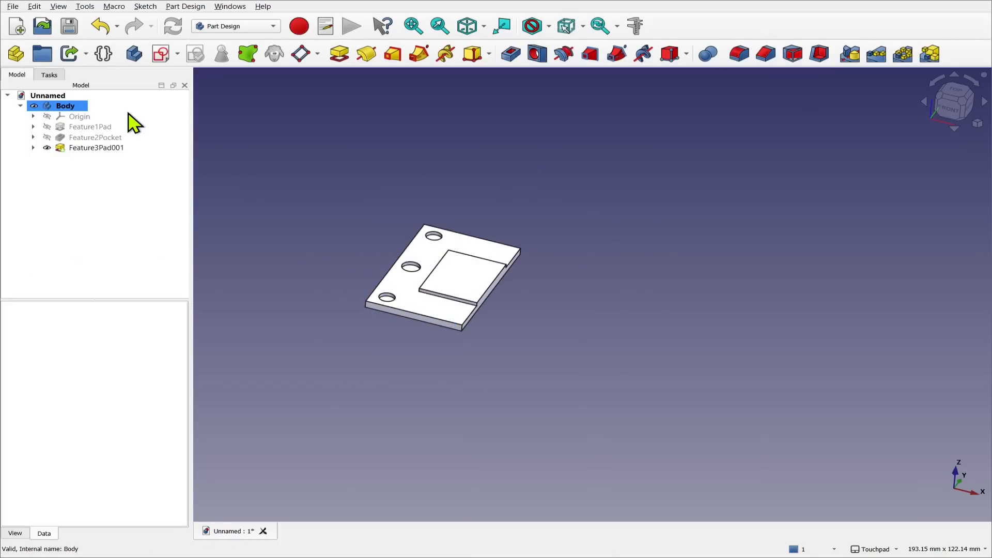
- Try mirroring only the Feature2Pocket tool shape about the vertical sketch axis, and discard the mirror
left_click(93, 137)
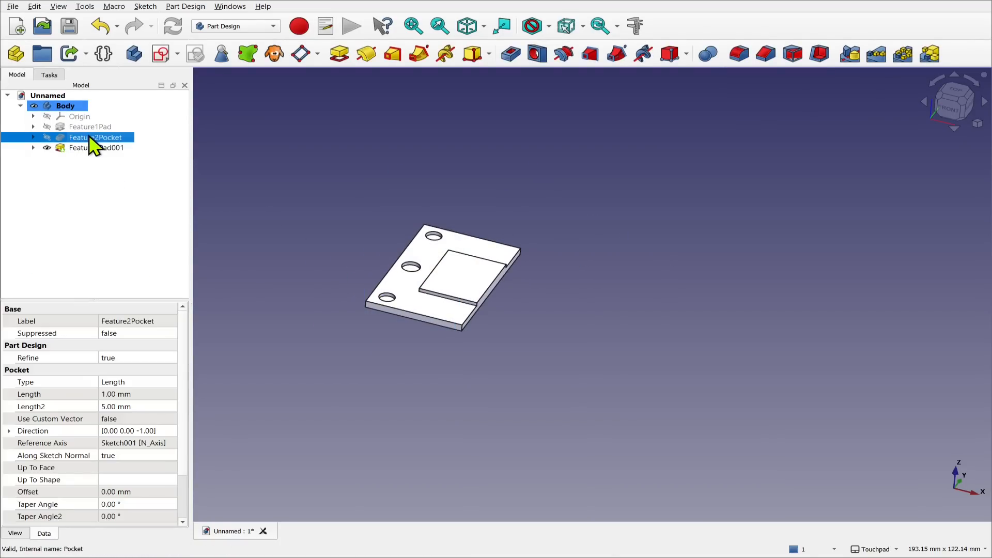
left_click(850, 55)
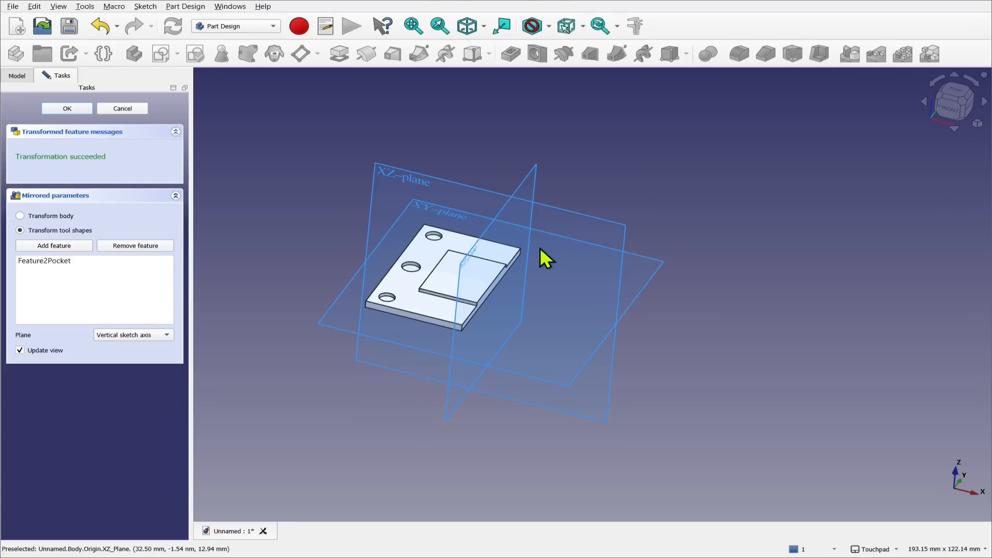
left_click(122, 109)
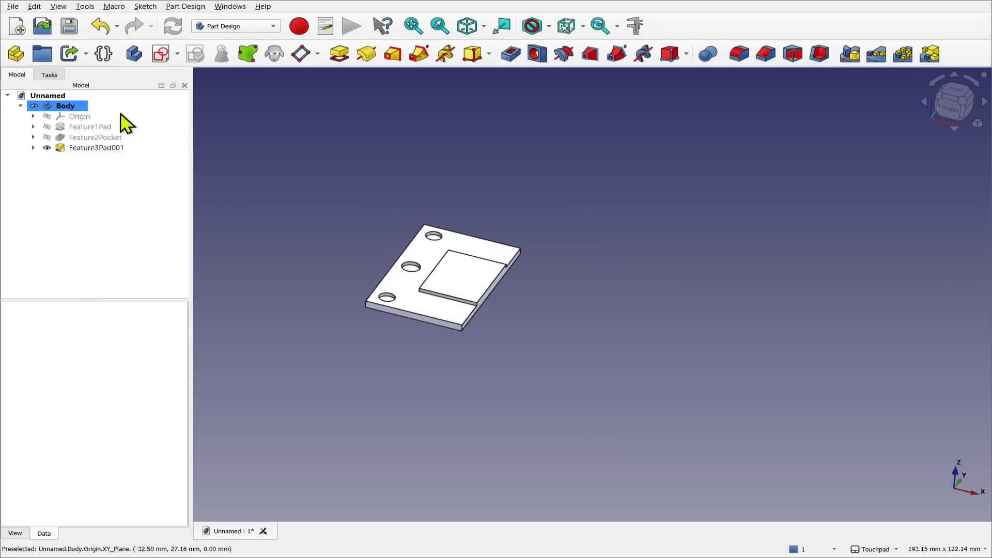
- Try mirroring the Feature1Pad and Feature2Pocket tool shapes together about the vertical sketch axis, and discard the mirror
left_click(88, 139)
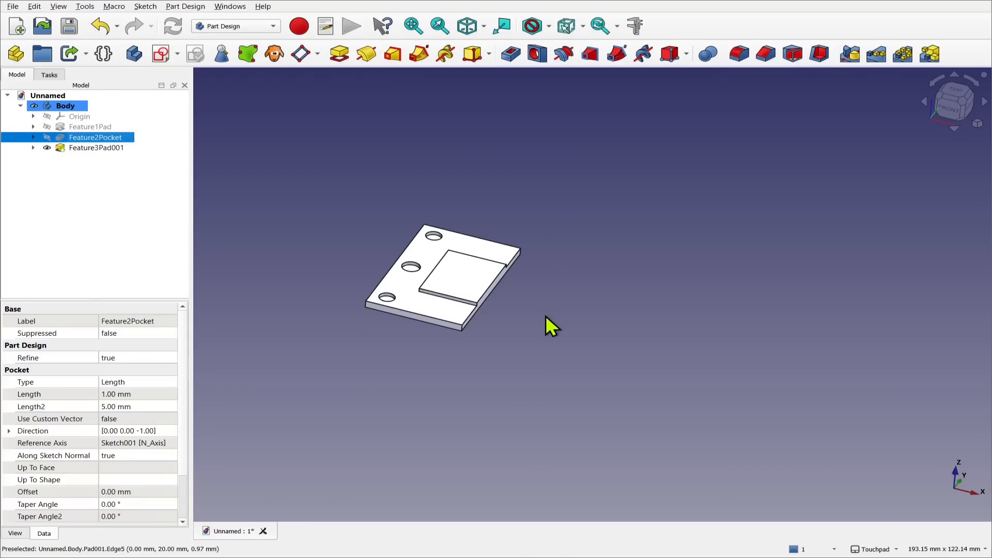
left_click(100, 128)
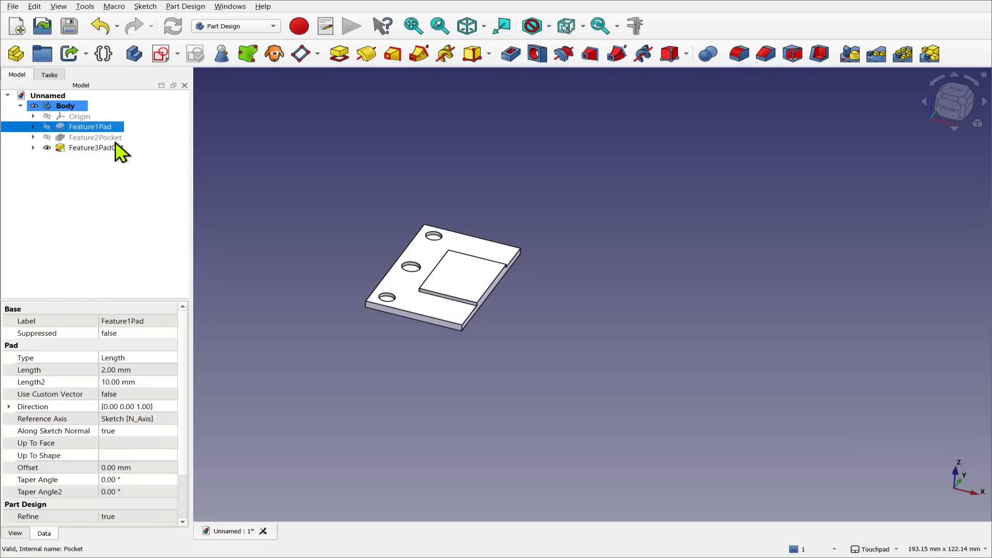
left_click(115, 138, "ctrl")
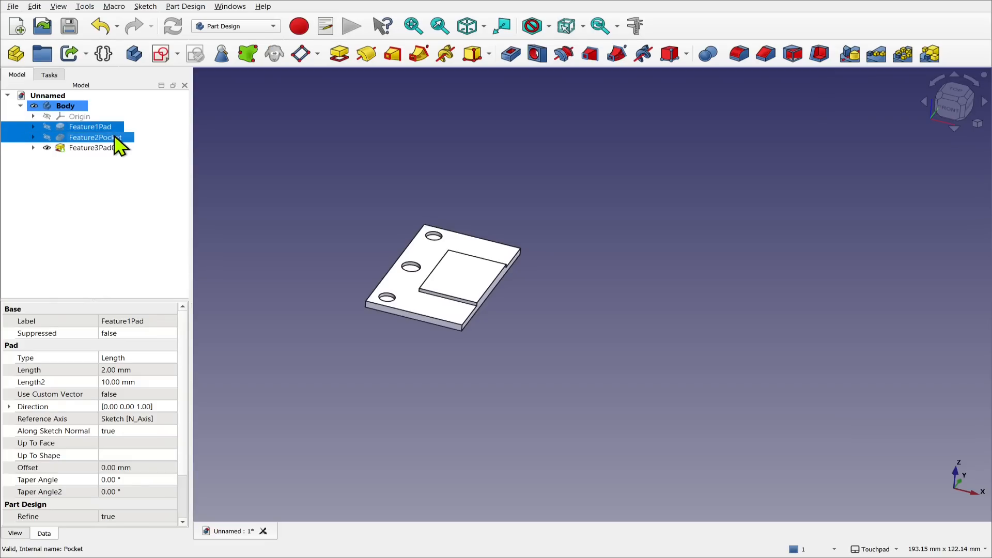
left_click(856, 57)
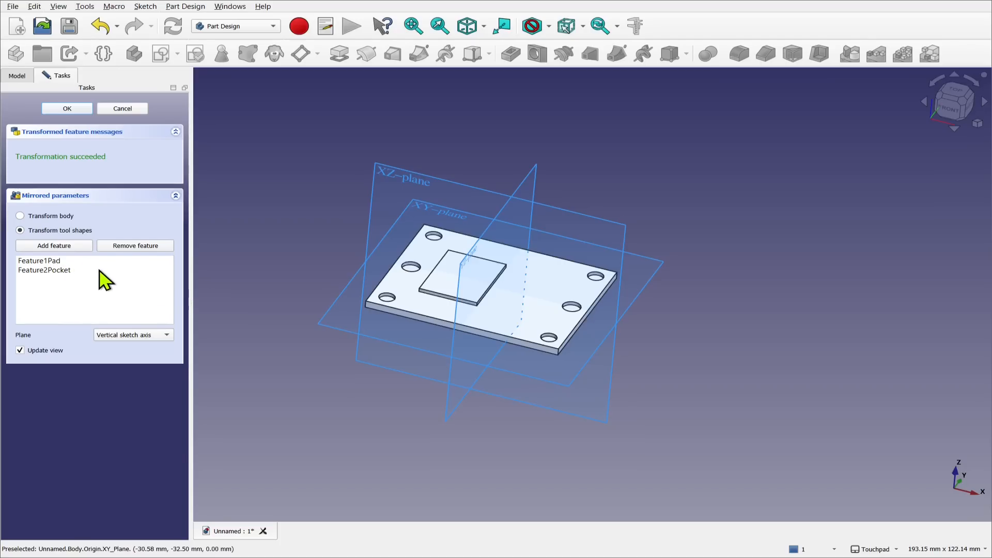
left_click(125, 109)
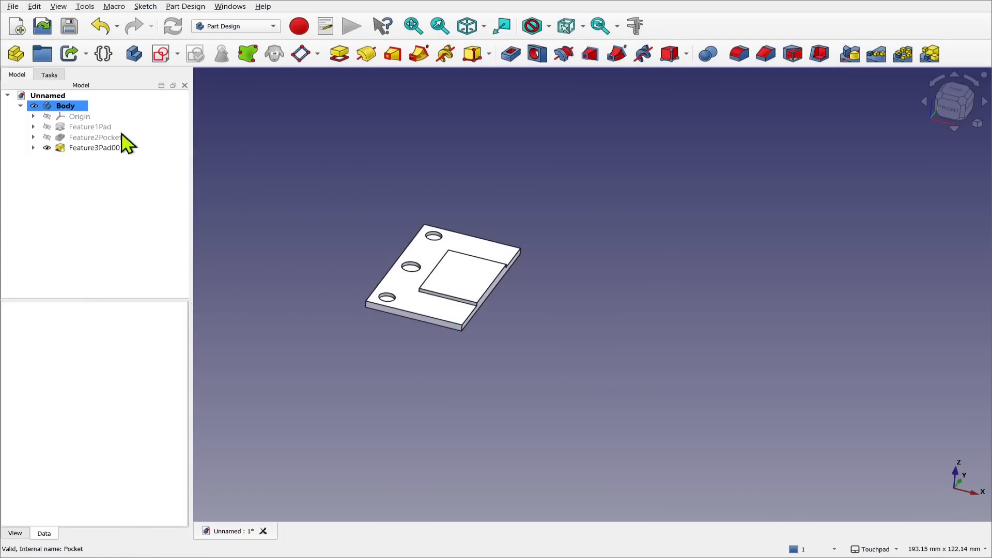
- Try mirroring the Feature2Pocket and Feature1Pad tool shapes, reordering the list to put Feature1Pad first, and delete the resulting mirror
left_click(106, 139)
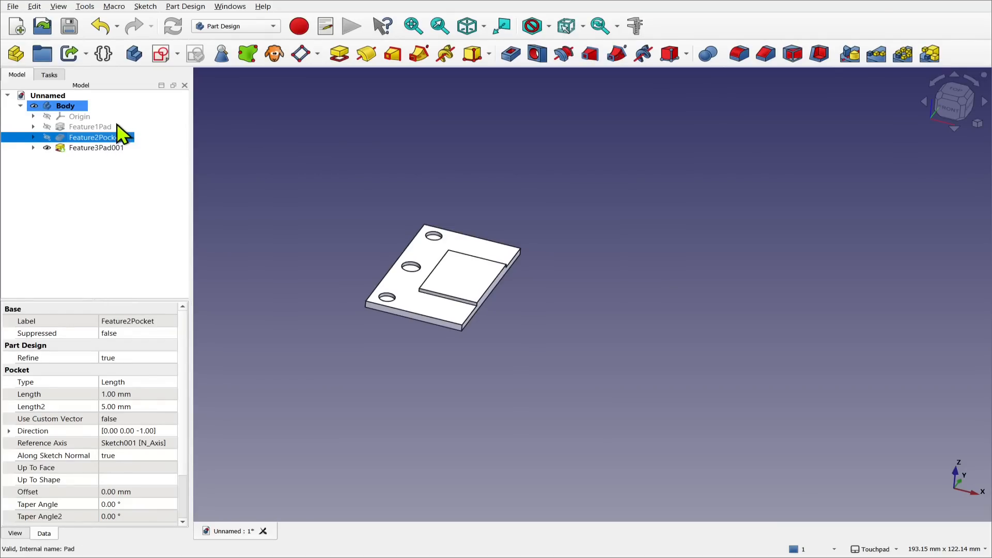
left_click(107, 127, "ctrl")
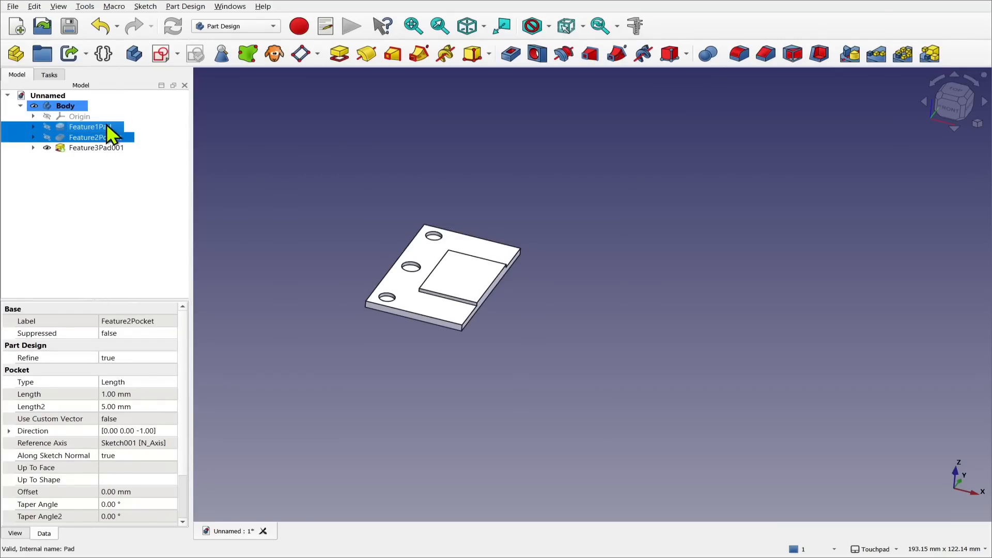
left_click(847, 53)
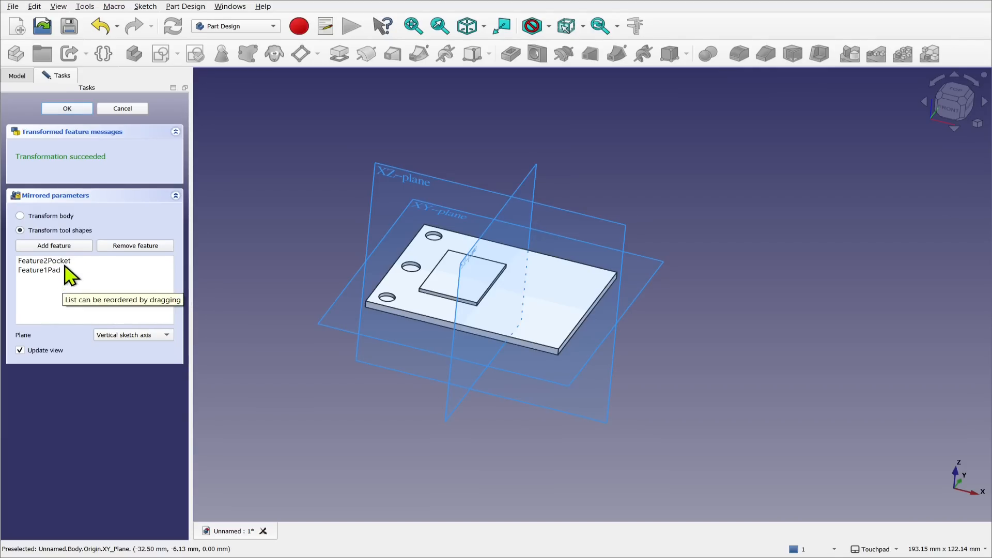
left_click_drag(65, 262, 73, 284)
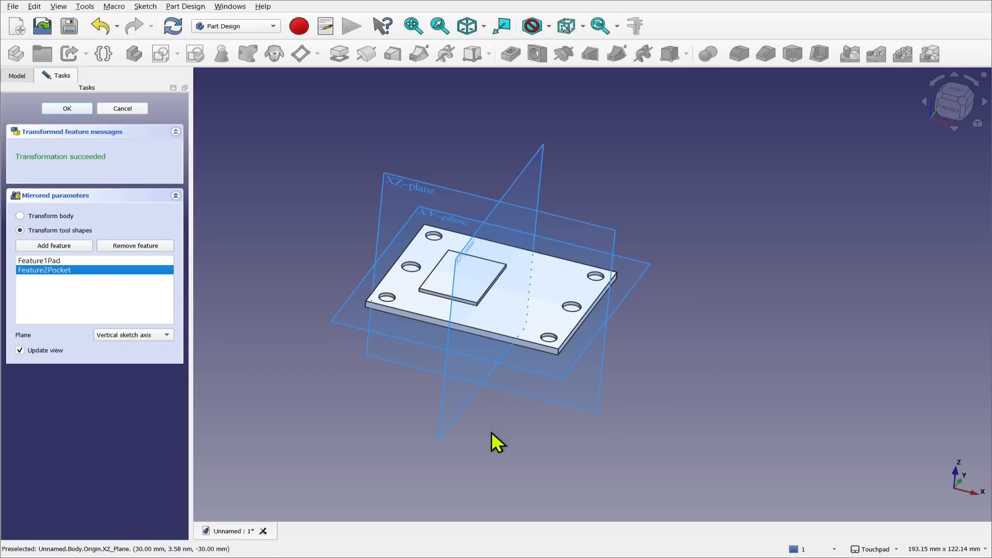
left_click(84, 112)
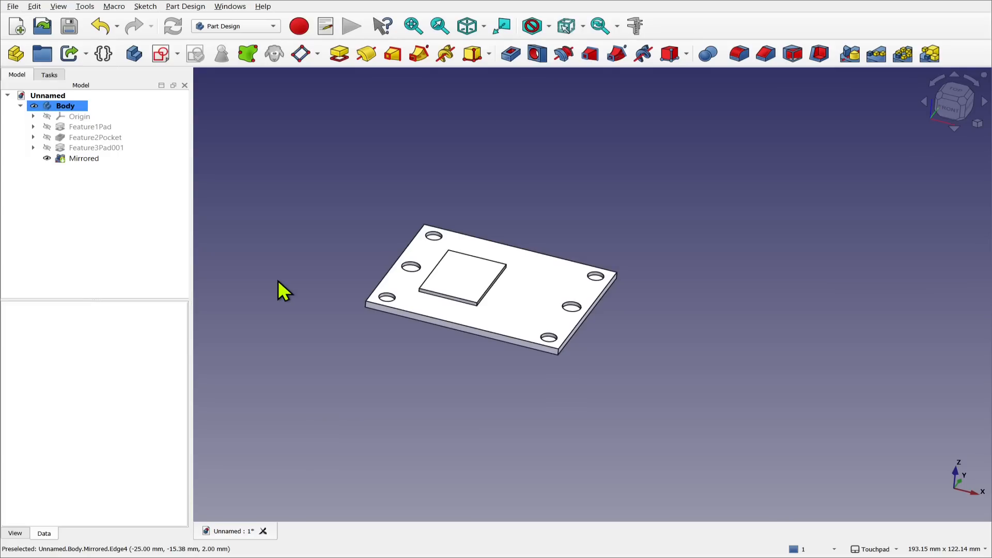
left_click(85, 159)
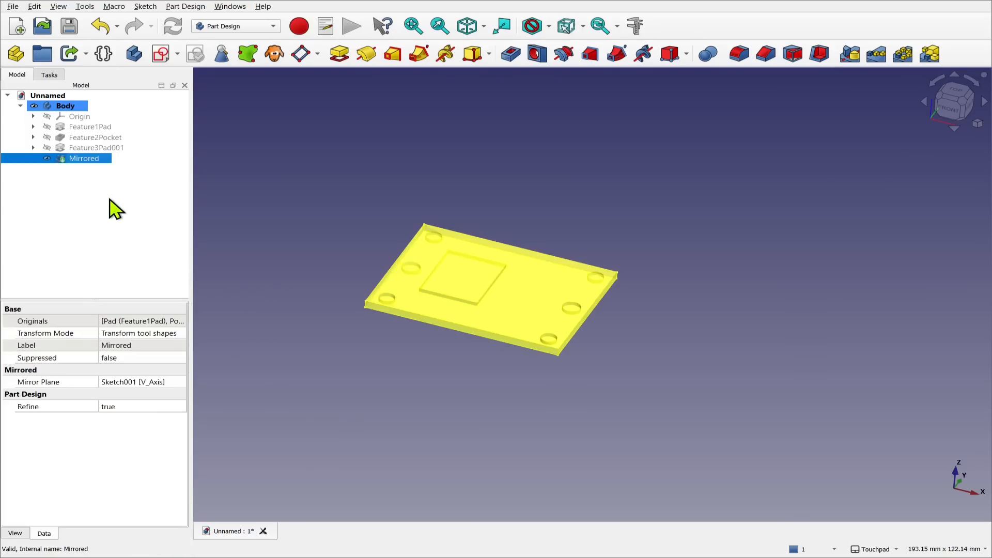
key("Delete")
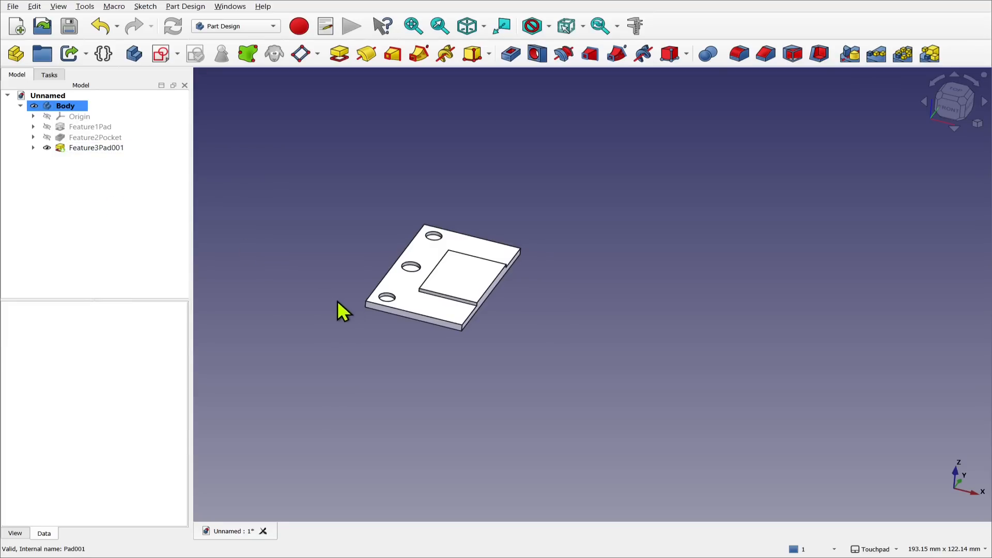
- Sketch a circle on the top face of the raised rectangle, centred on the horizontal axis and inside the rectangle's outline
left_click(464, 289)
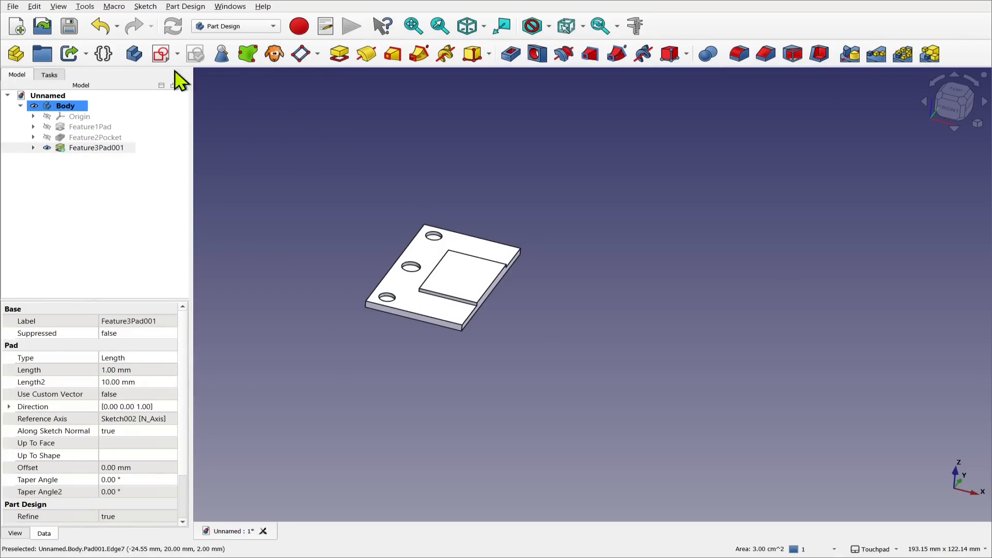
left_click(159, 54)
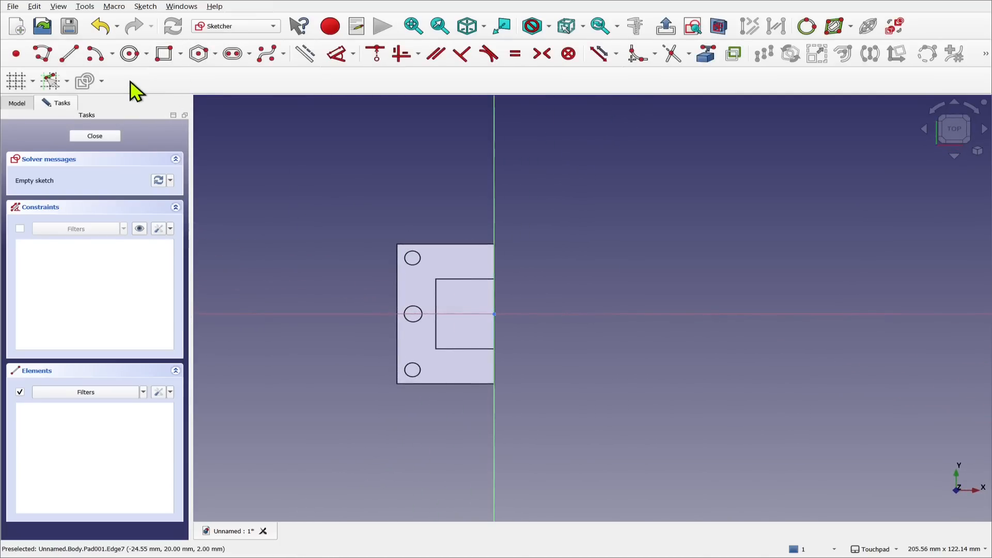
left_click(130, 55)
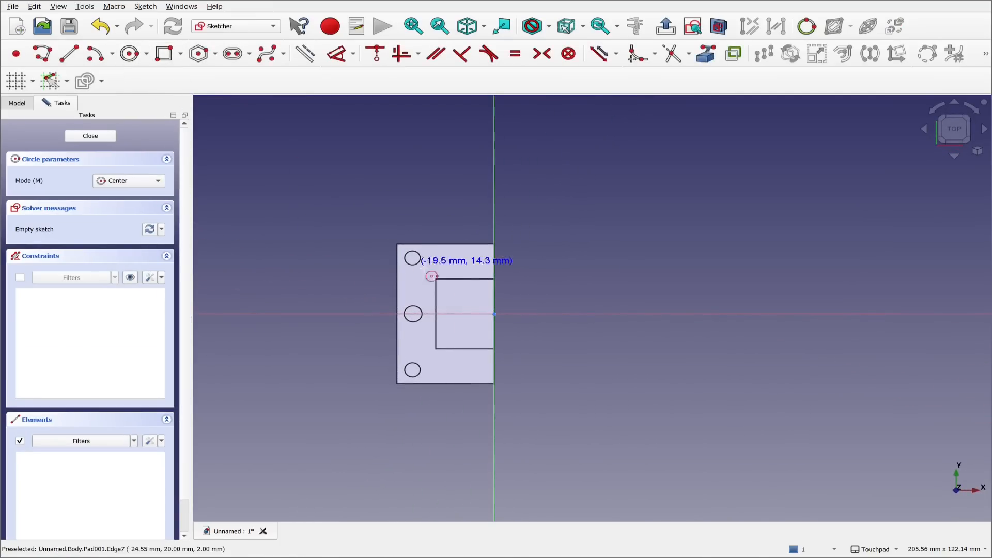
left_click(458, 314)
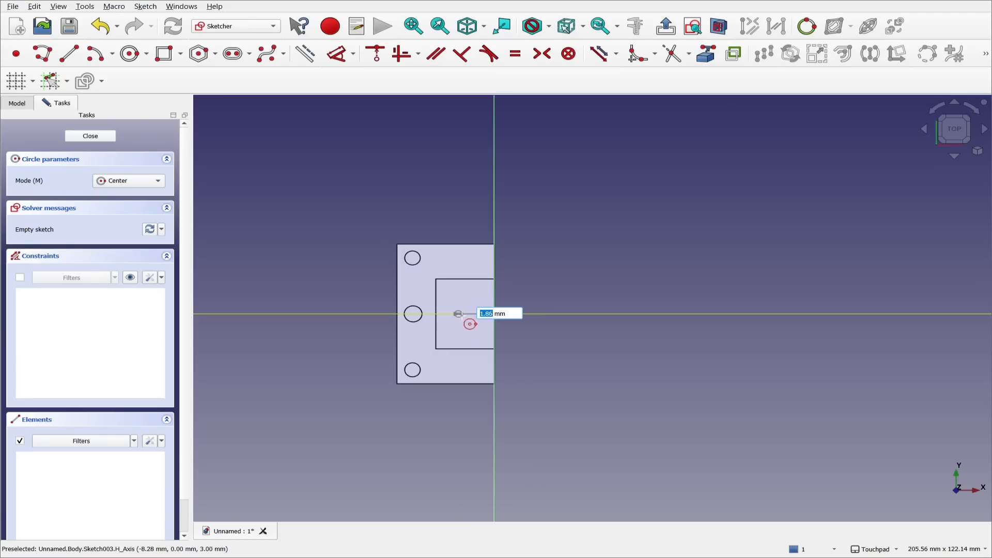
left_click(469, 325)
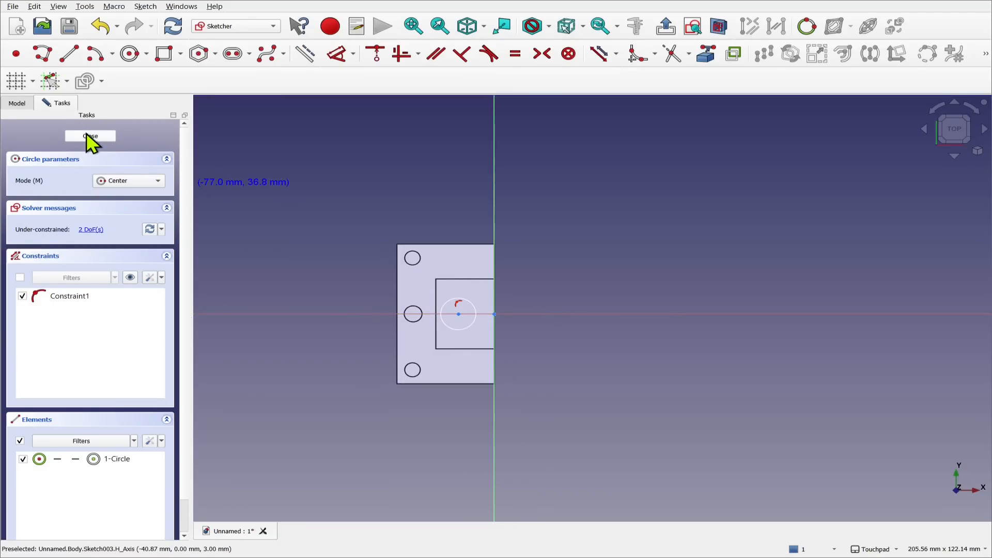
left_click(90, 136)
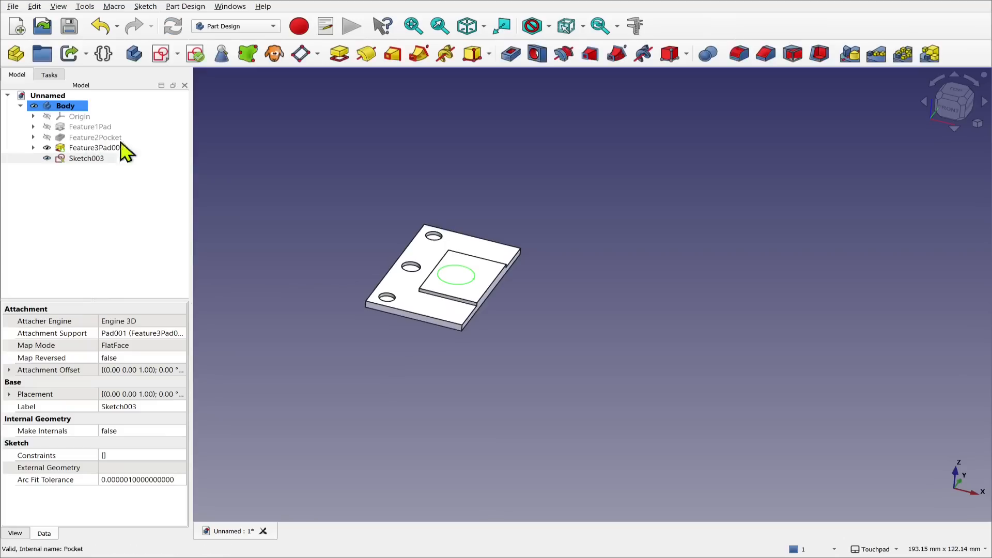
- Pad the circle sketch by 1 mm to form a round boss on the raised rectangle
left_click(334, 54)
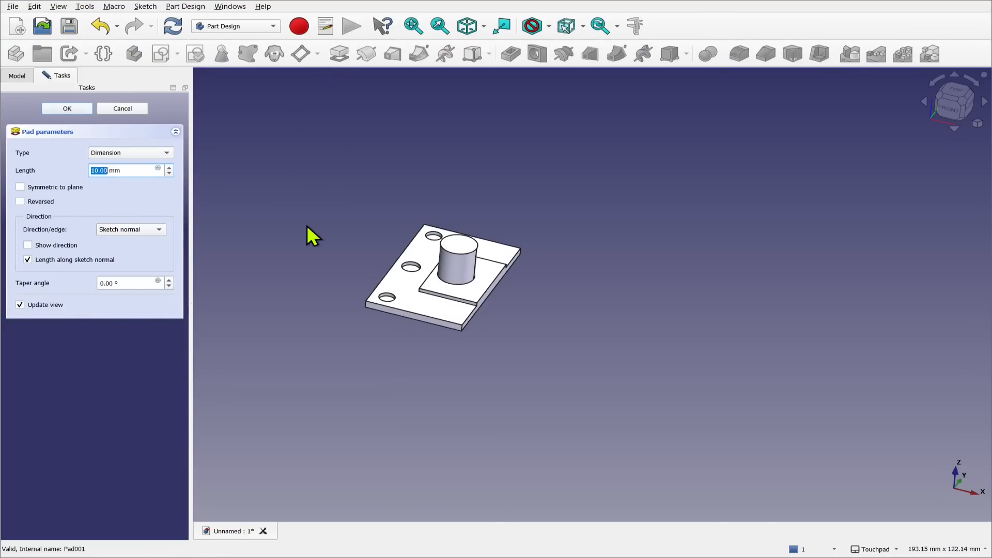
type("1")
key("Return")
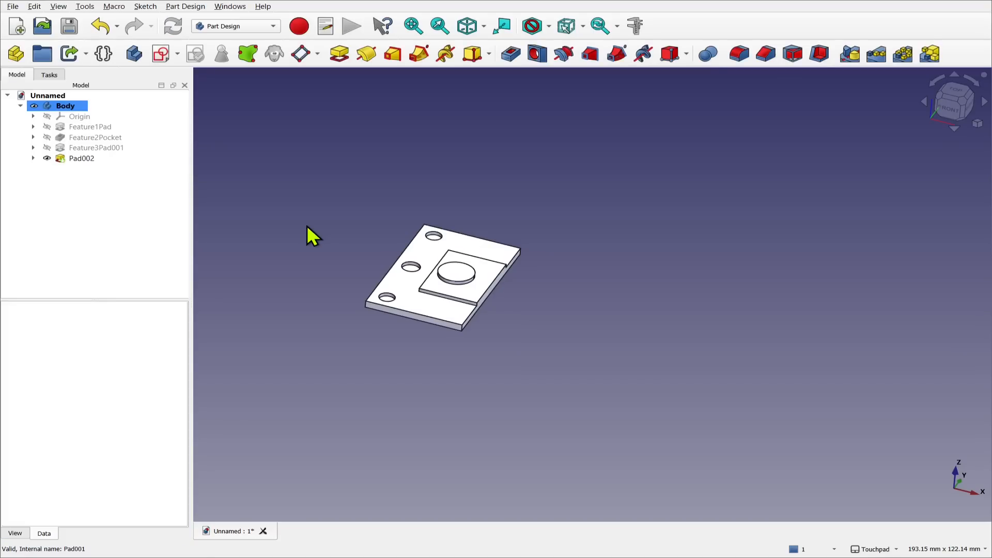
- Mirror only the round boss's tool shape about the base YZ plane and accept the mirror
left_click(96, 162)
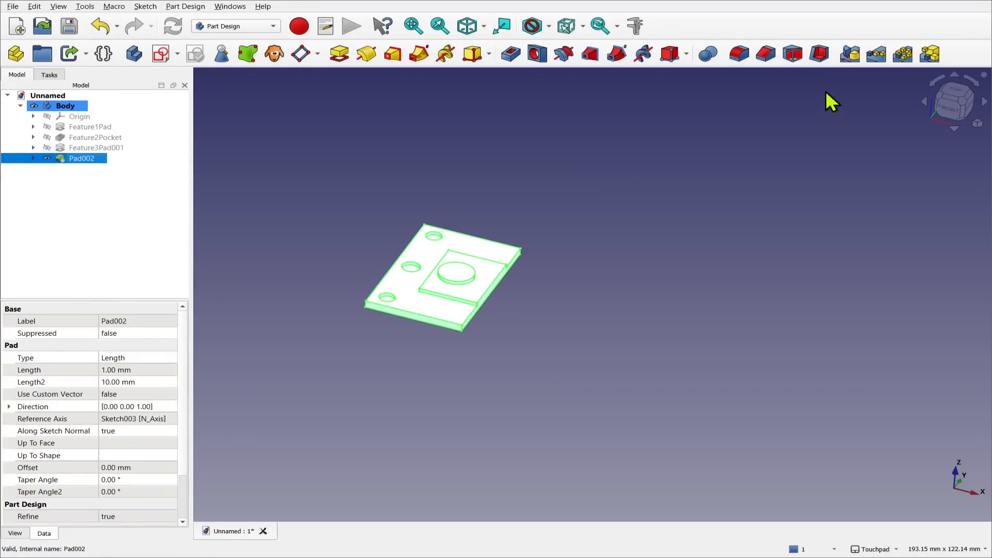
left_click(849, 54)
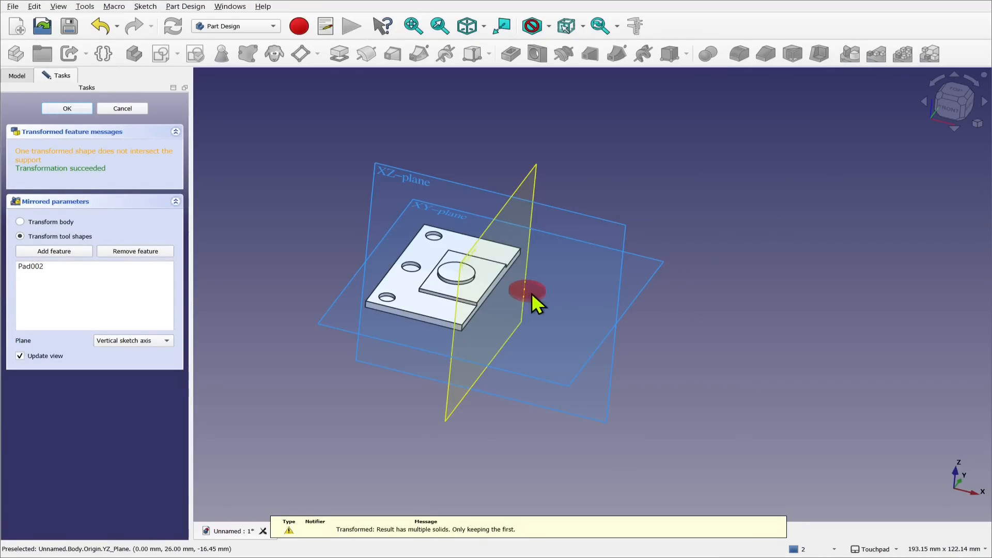
scroll(533, 294, "up", 5)
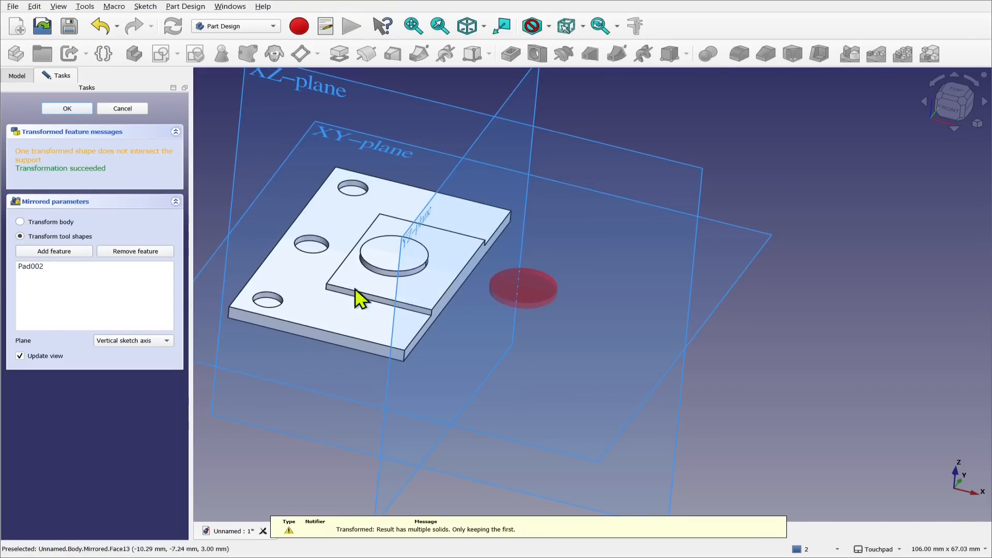
left_click(139, 342)
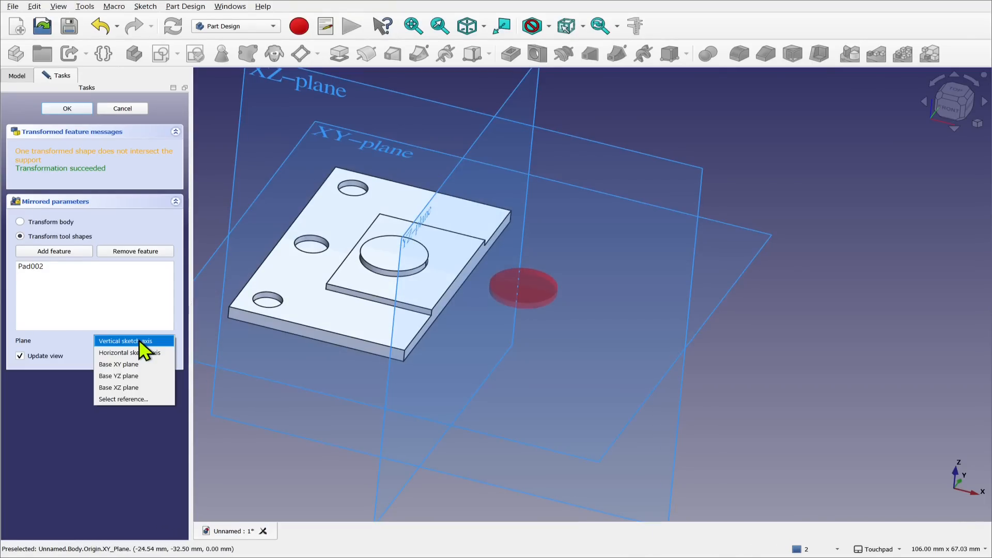
left_click(153, 376)
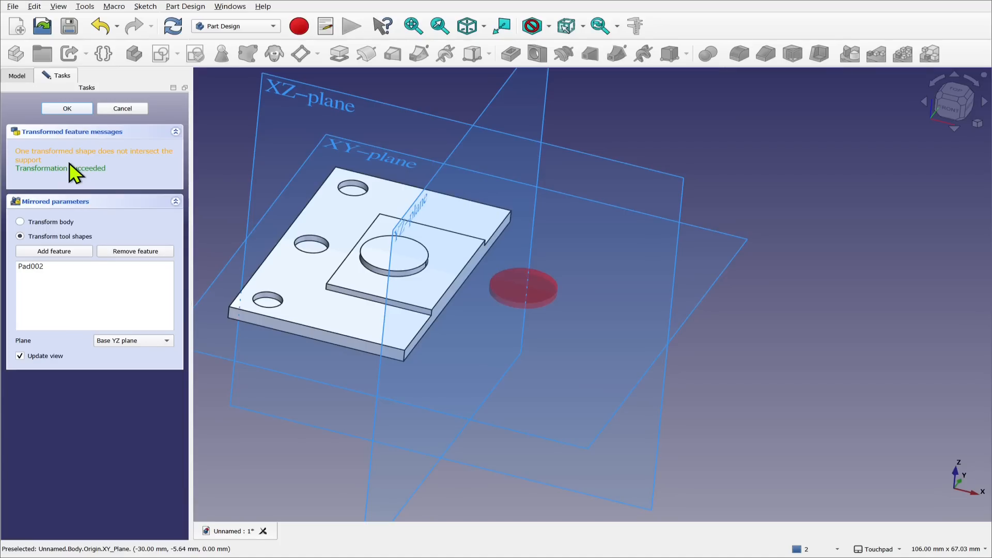
left_click(76, 107)
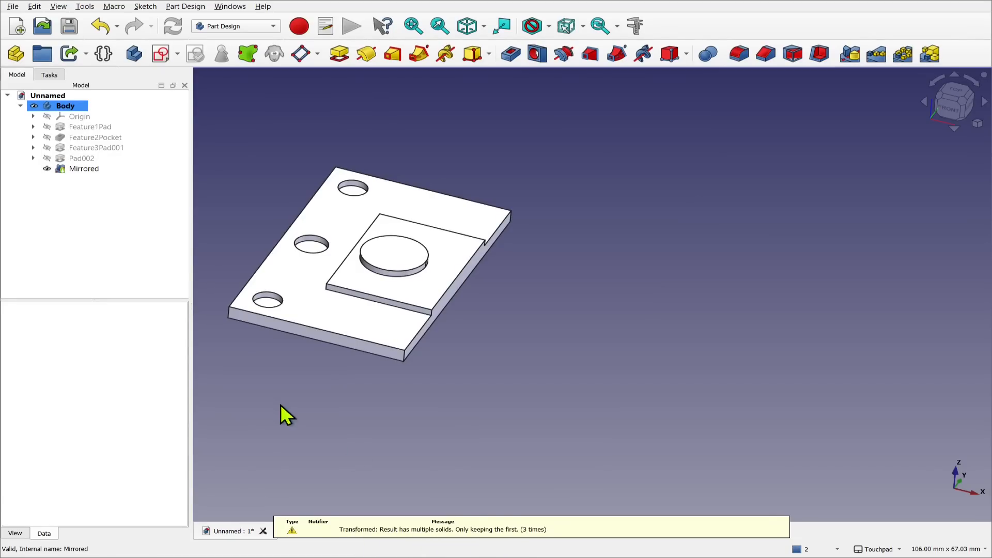
- Set the body's Allow Compound property to true and clear the selection
left_click(67, 107)
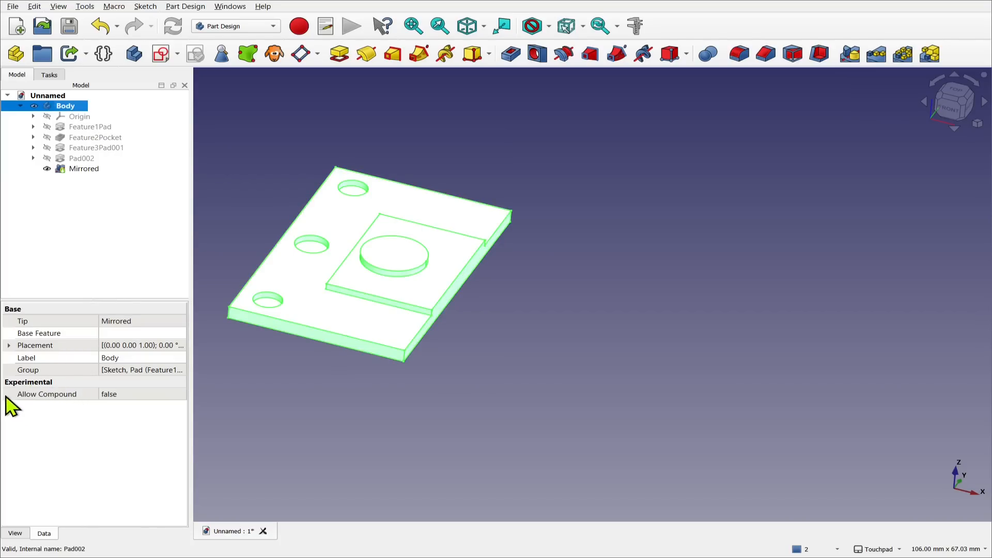
left_click(137, 396)
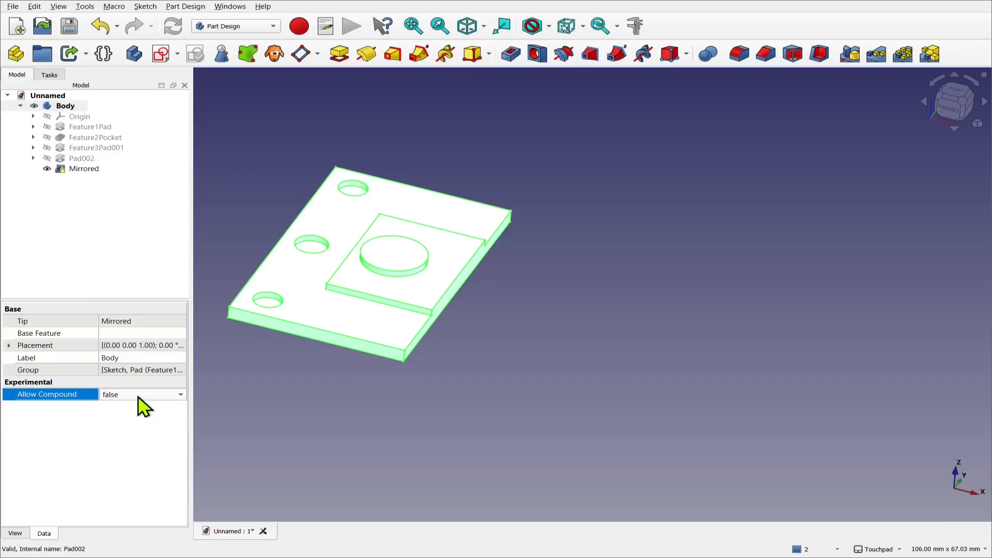
left_click(138, 396)
left_click(132, 412)
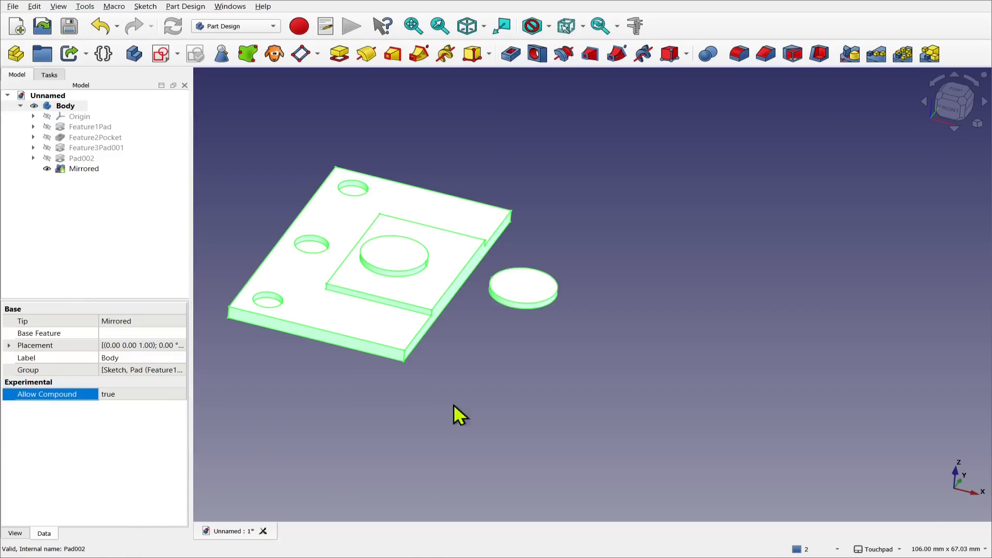
left_click(494, 361)
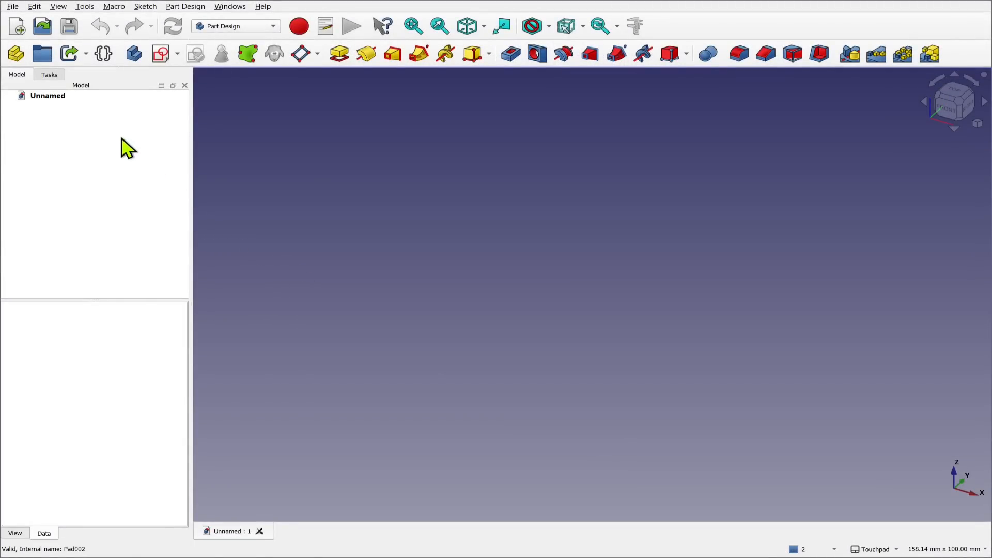
- Create a body in the empty document and start a sketch on its XY plane
left_click(133, 53)
left_click(161, 56)
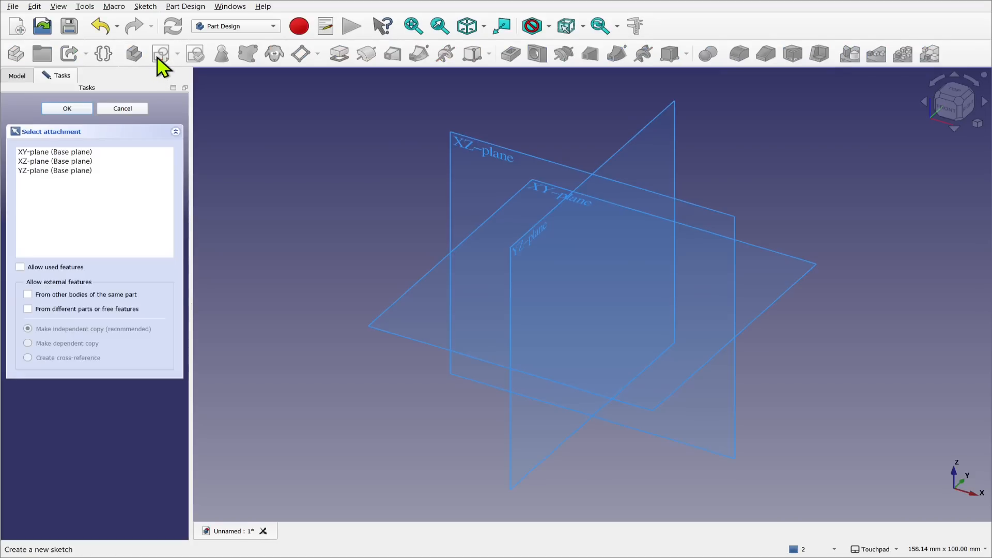
left_click(538, 187)
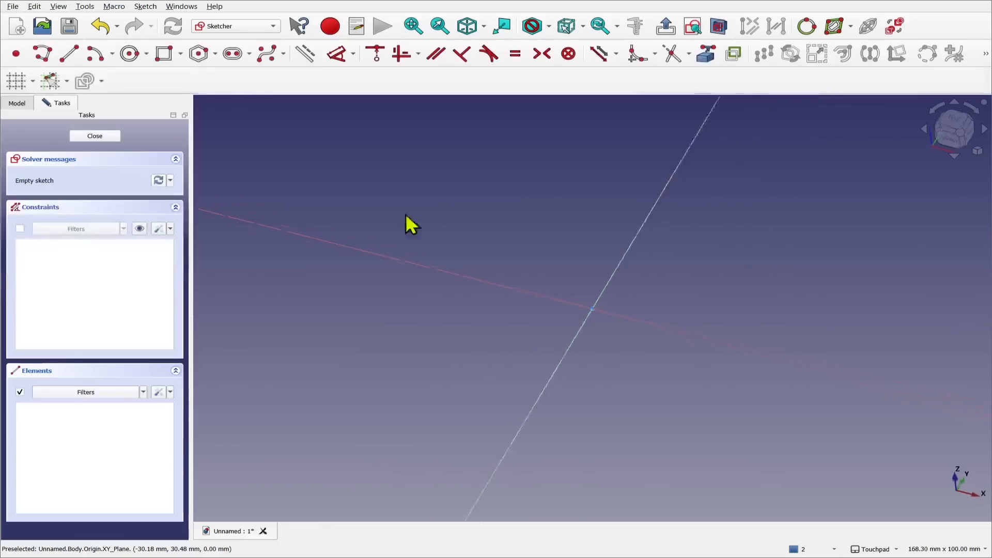
- Sketch a horizontal slot along the horizontal axis, spanning both sides of the origin, with a 10 mm end radius
left_click(228, 61)
left_click(398, 309)
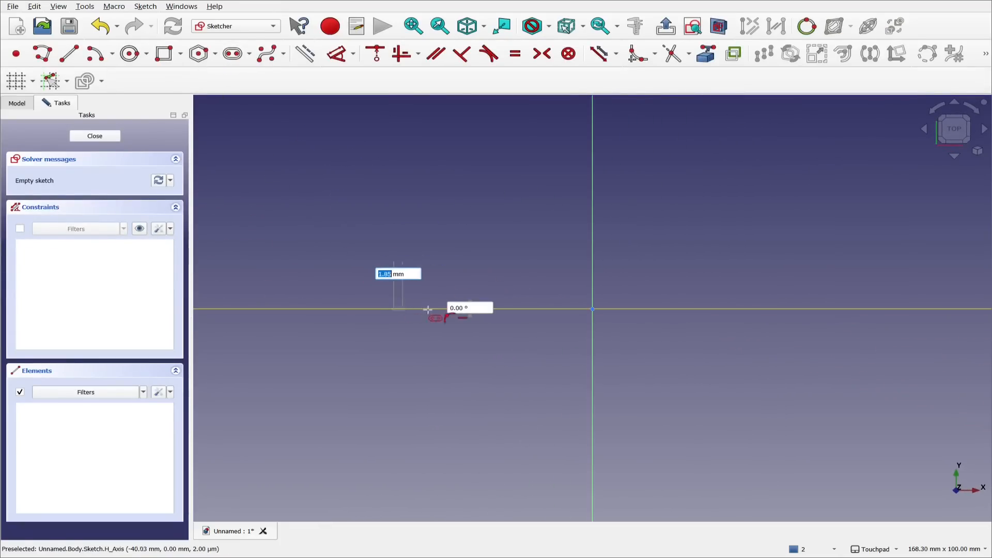
left_click(773, 311)
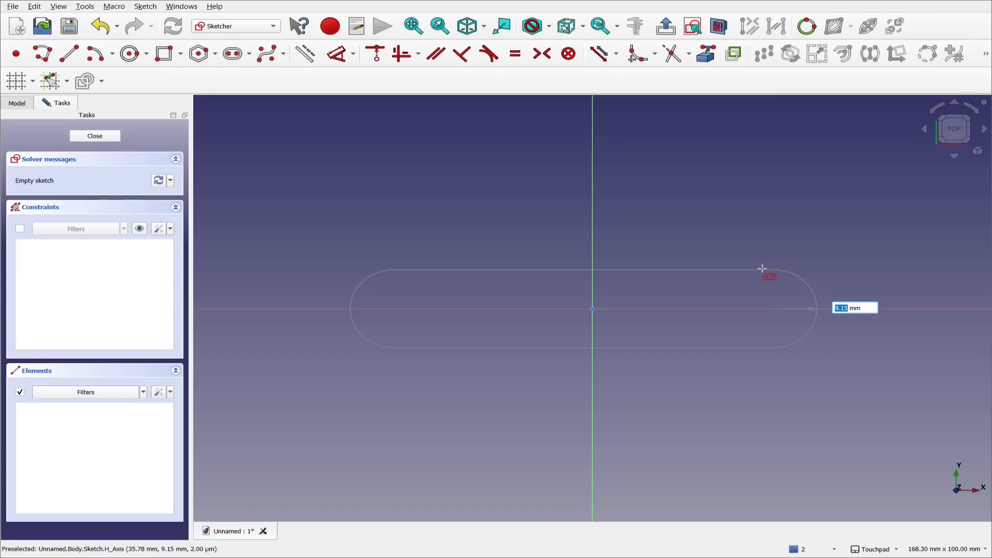
type("10")
key("Return")
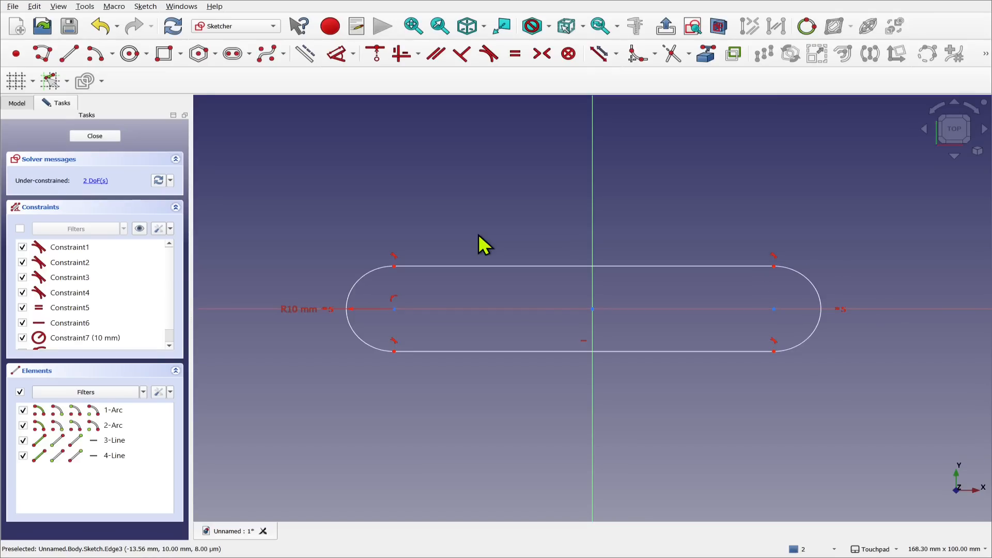
- Dimension the distance between the slot's two end-arc centres at 60 mm and close the sketch
left_click(337, 54)
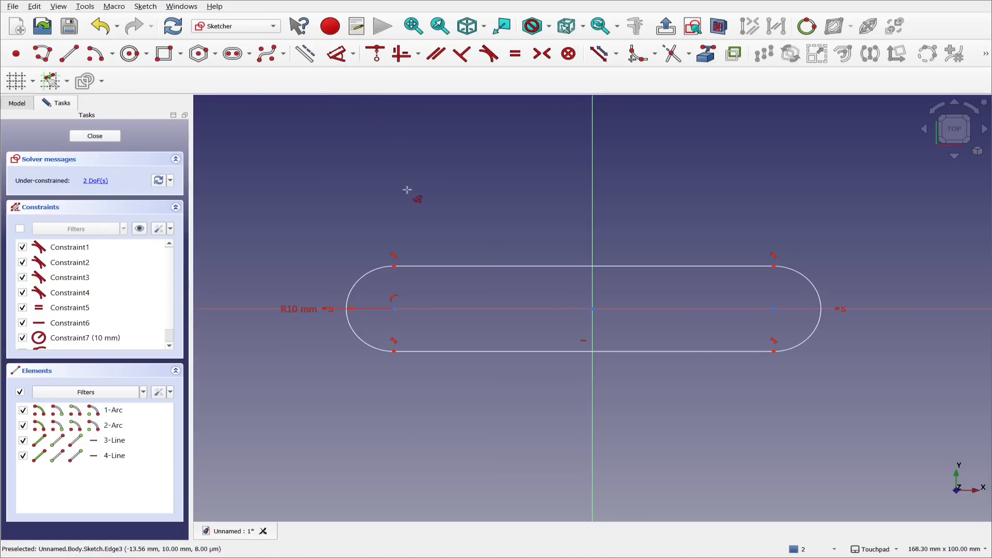
left_click(396, 310)
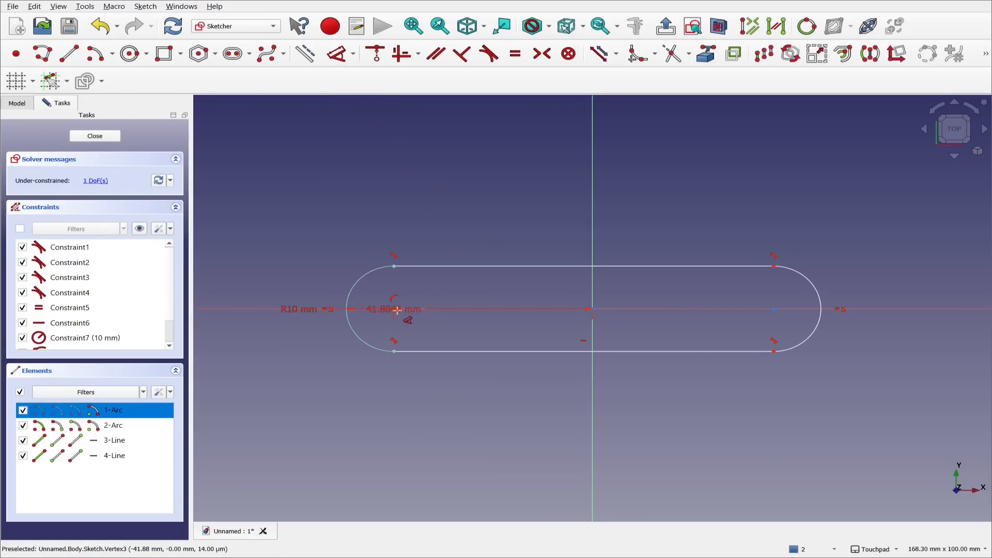
left_click(773, 310)
left_click(644, 209)
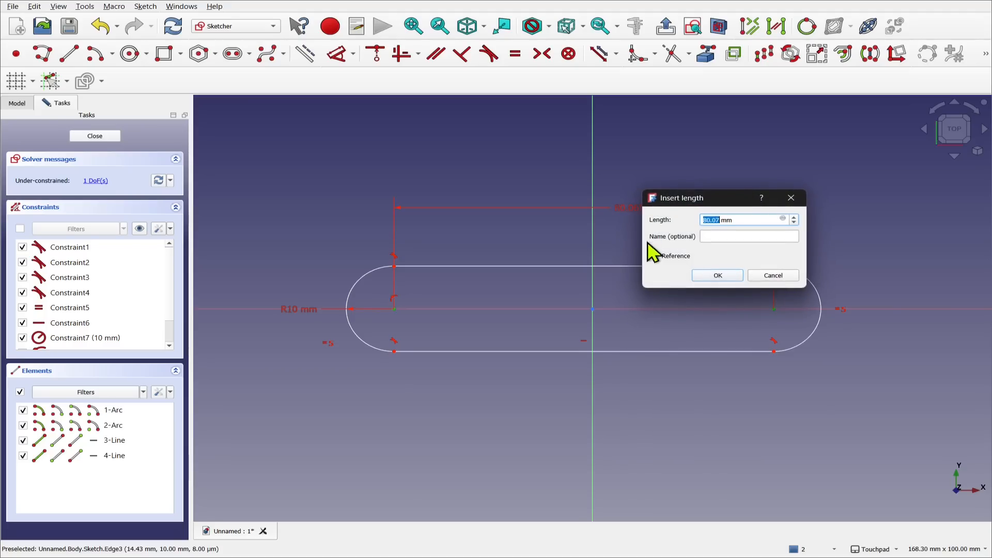
type("60")
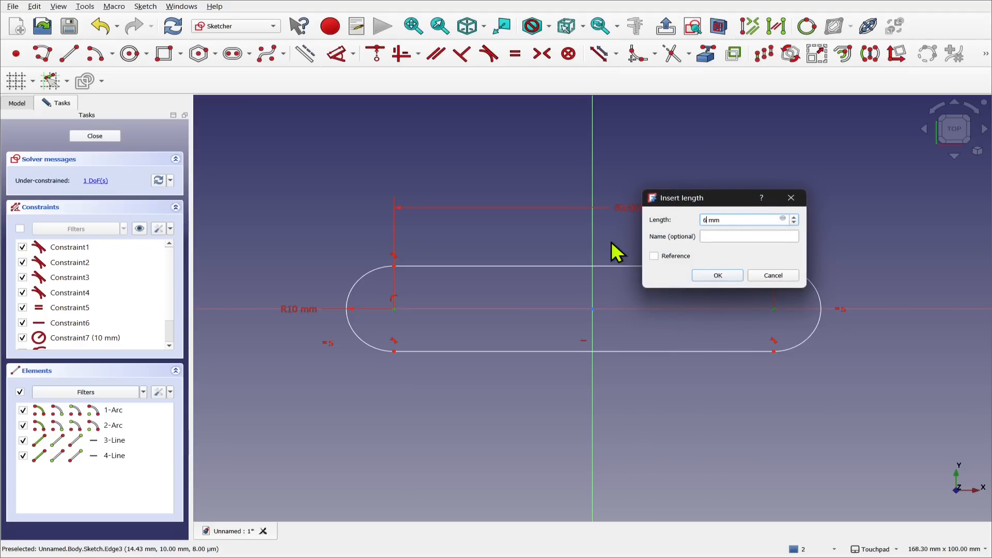
key("Return")
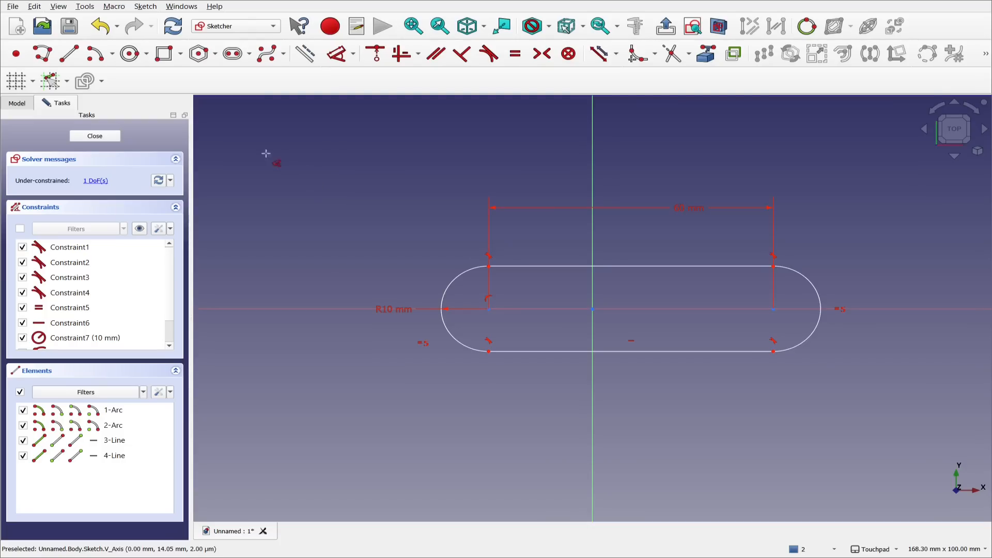
left_click(95, 137)
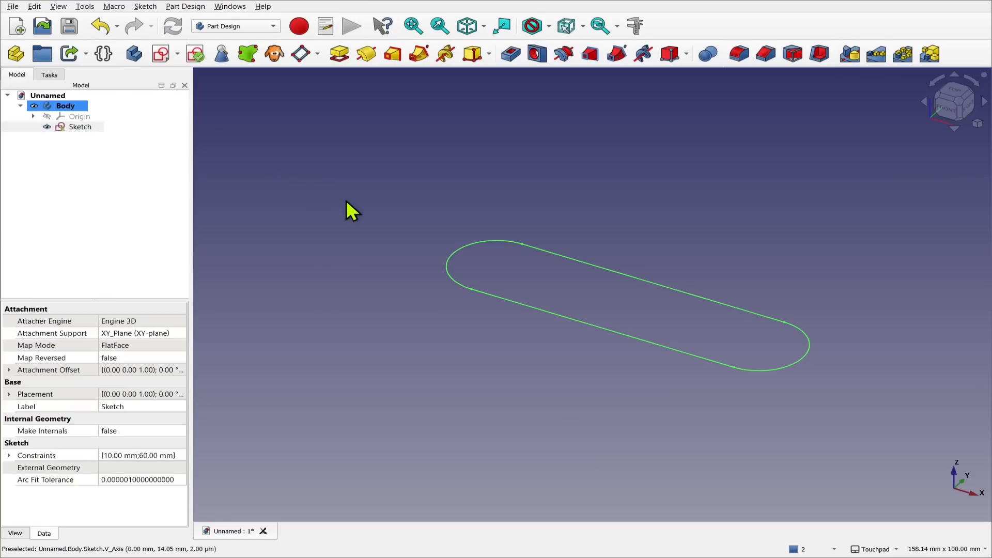
- Pad the slot sketch to a thickness of 1 mm
left_click(87, 128)
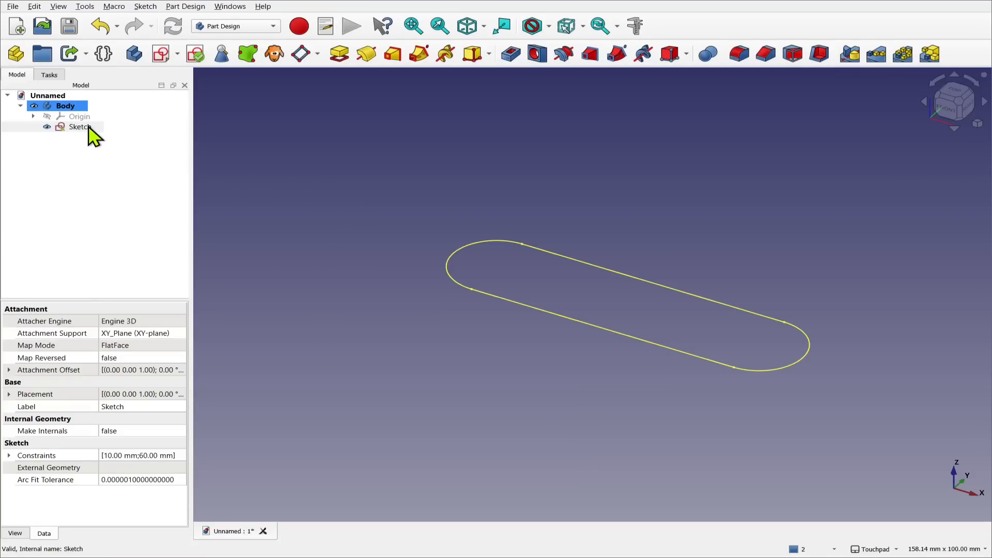
left_click(333, 53)
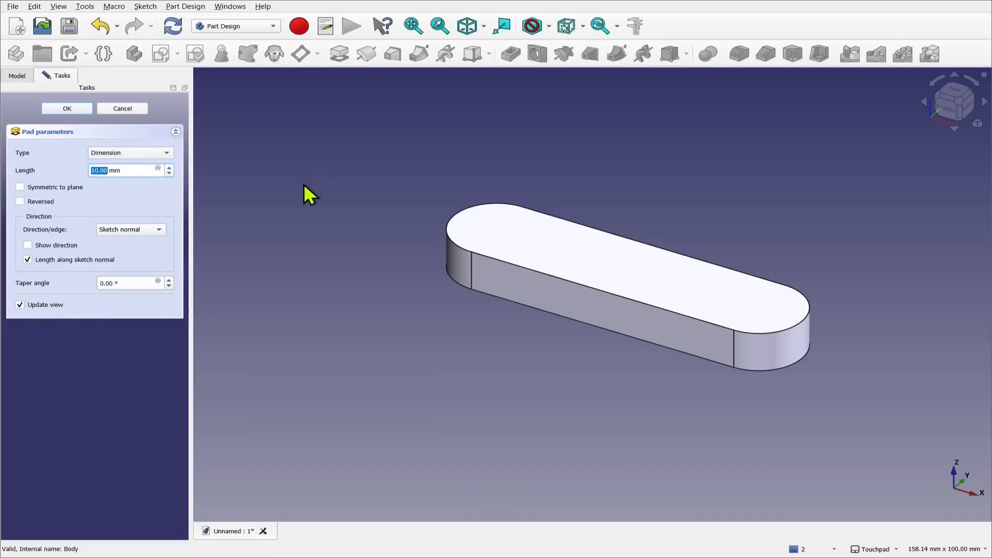
type("1")
left_click(70, 109)
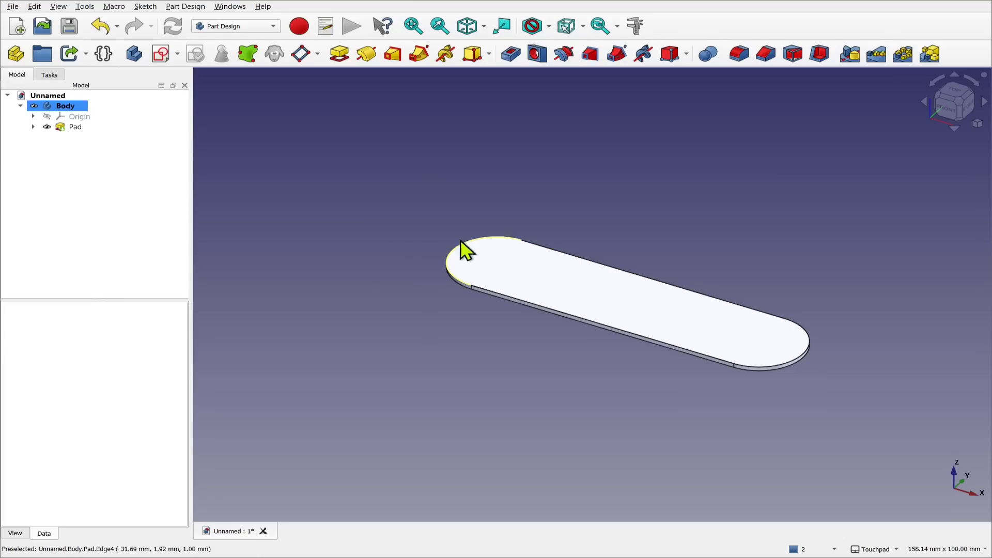
- Start a sketch on the plate's top face and bring in the end arc on the negative X side as external geometry
left_click(526, 274)
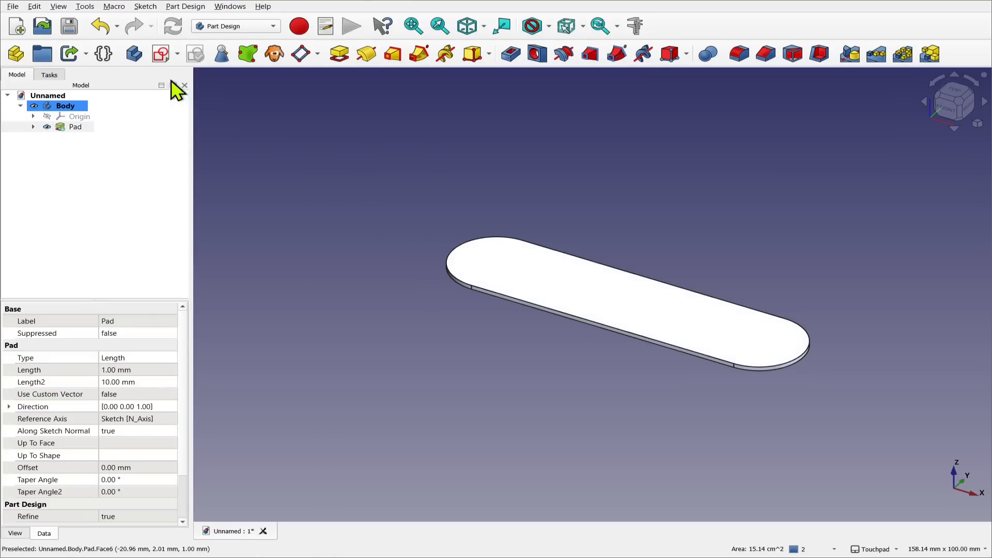
left_click(161, 54)
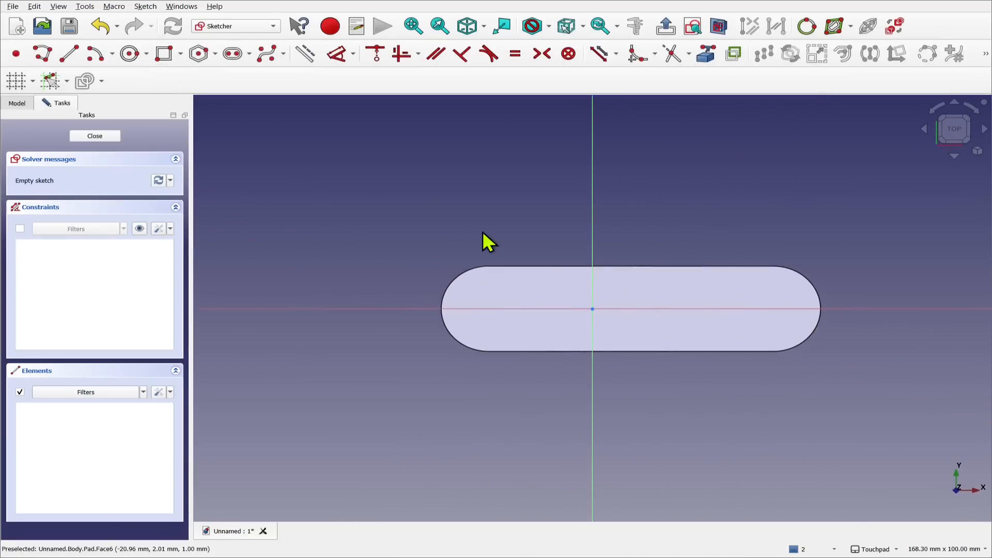
left_click(704, 66)
left_click(443, 302)
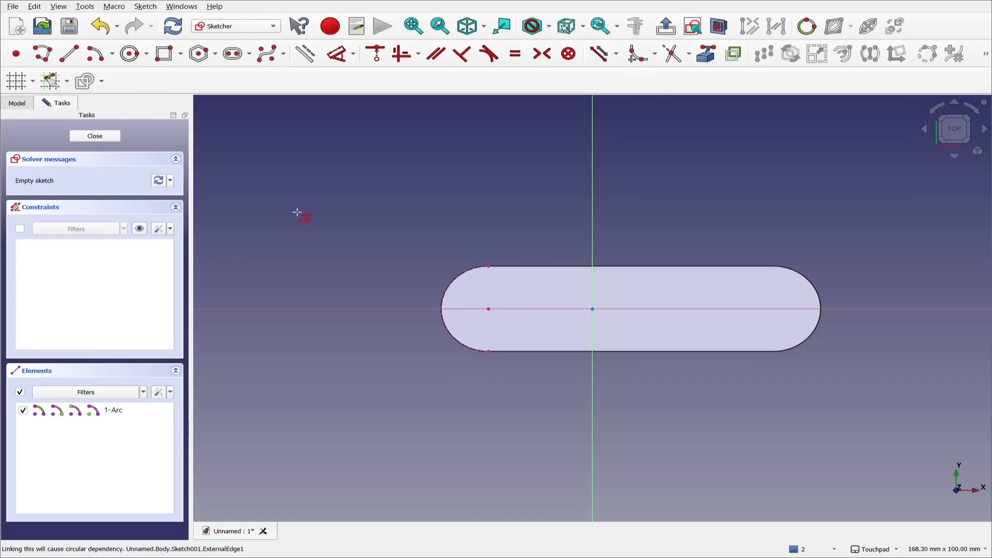
- Draw a 10 mm diameter circle centred on the projected end arc's centre and close the sketch
left_click(130, 53)
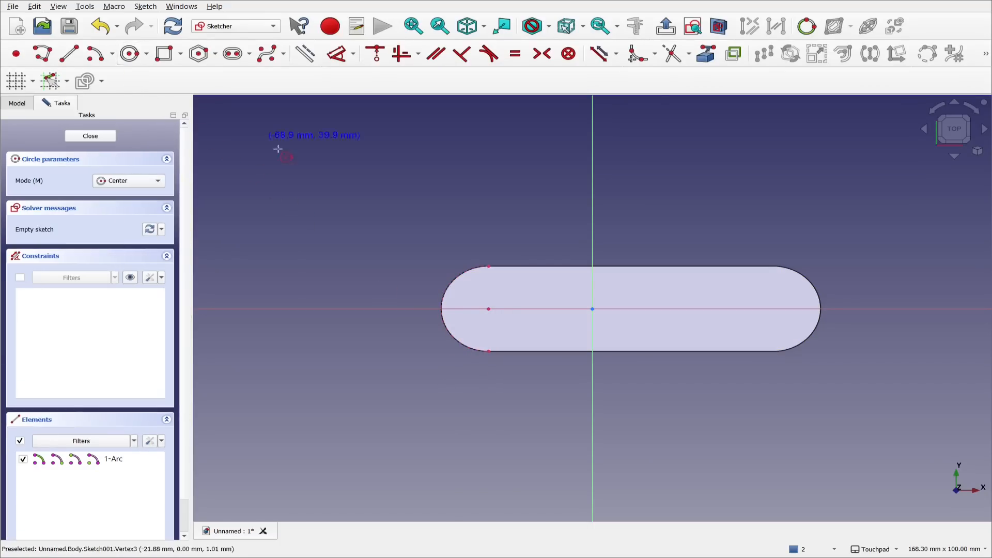
left_click(488, 309)
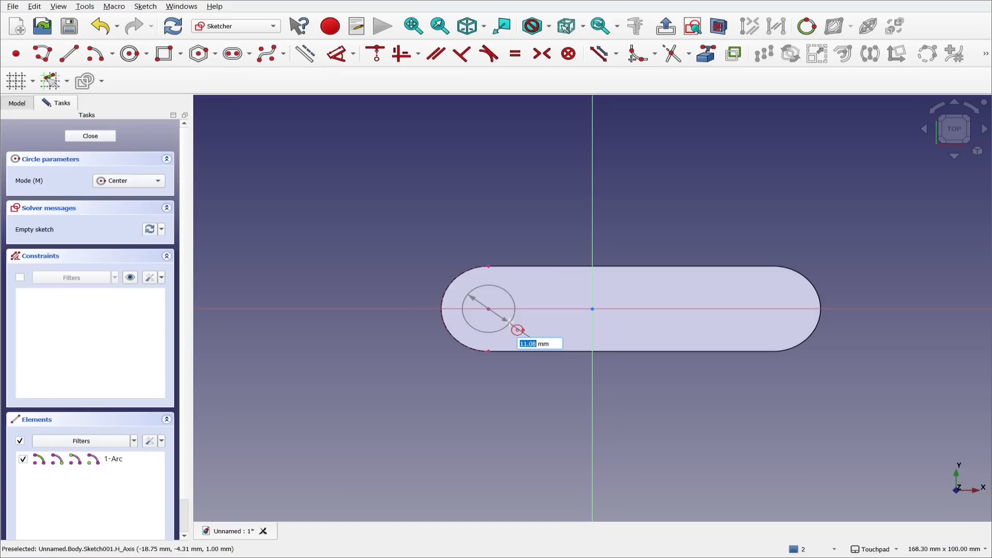
type("10")
key("Return")
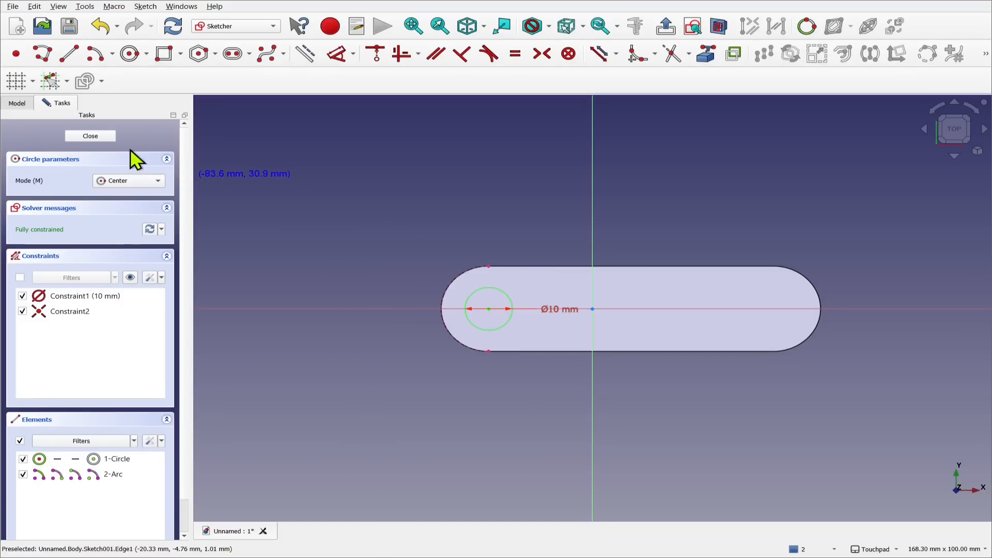
left_click(92, 136)
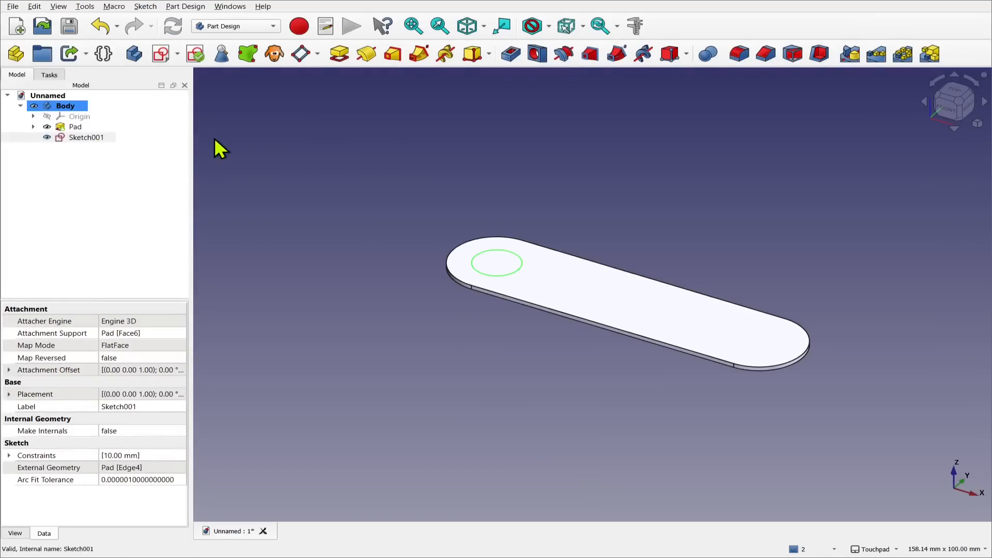
- Pocket the circle sketch with the Through all type to cut a hole in the plate
left_click(99, 138)
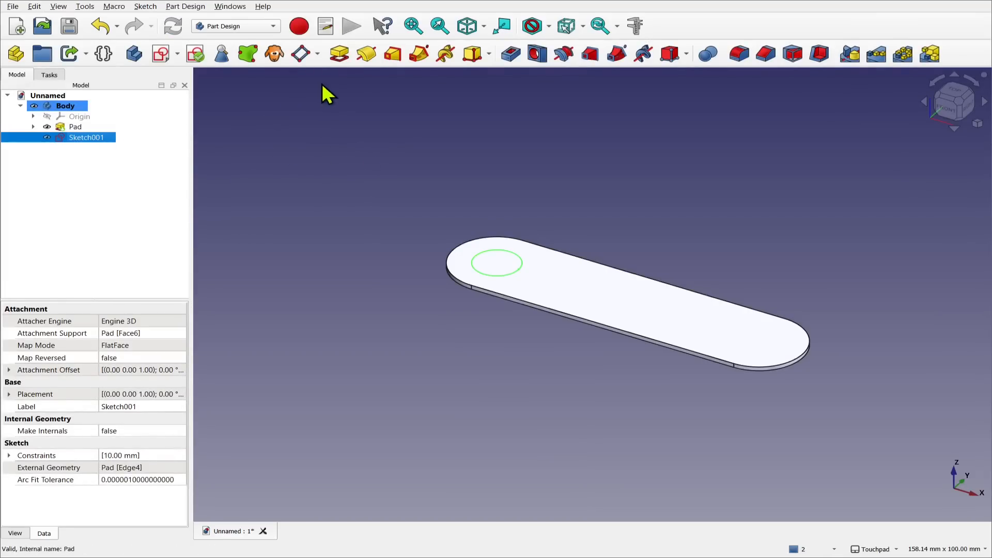
left_click(510, 52)
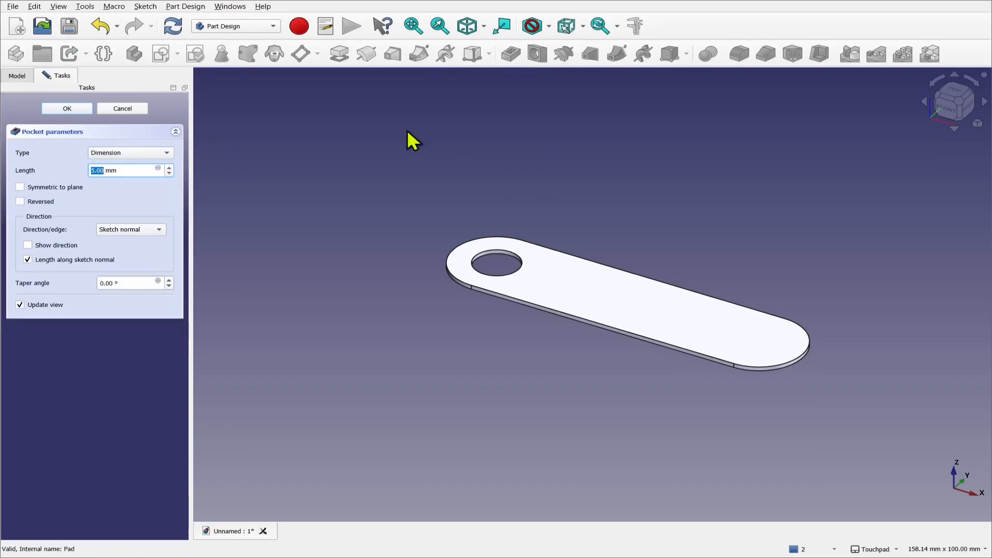
left_click(129, 154)
left_click(125, 164)
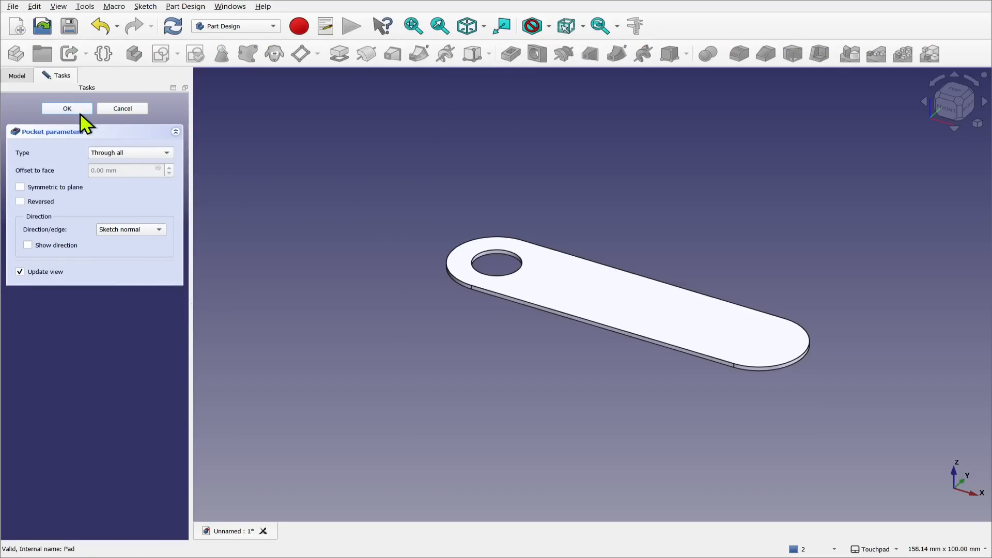
left_click(72, 110)
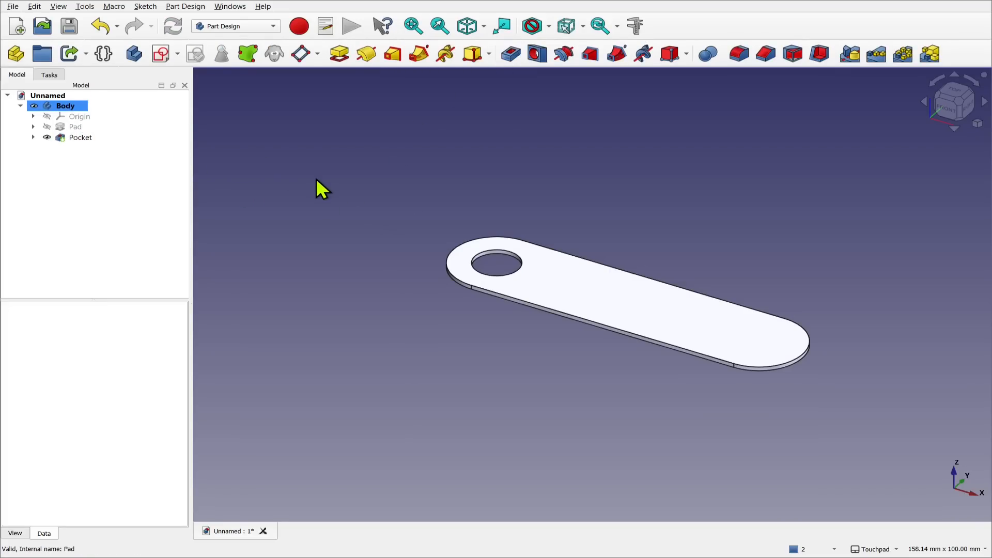
- Chamfer the hole's top edge with an equal distance of 0.5 mm
left_click(528, 264)
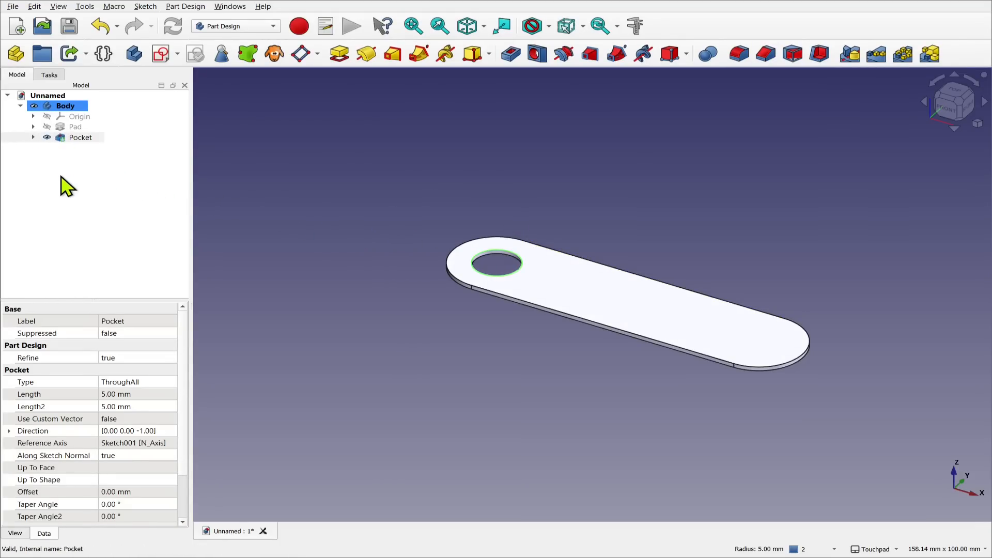
left_click(774, 56)
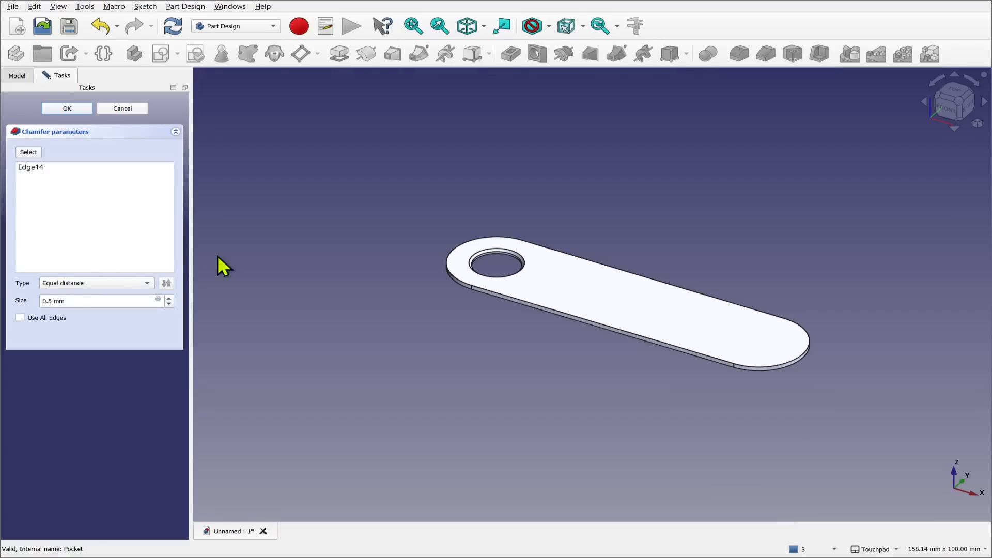
left_click(66, 108)
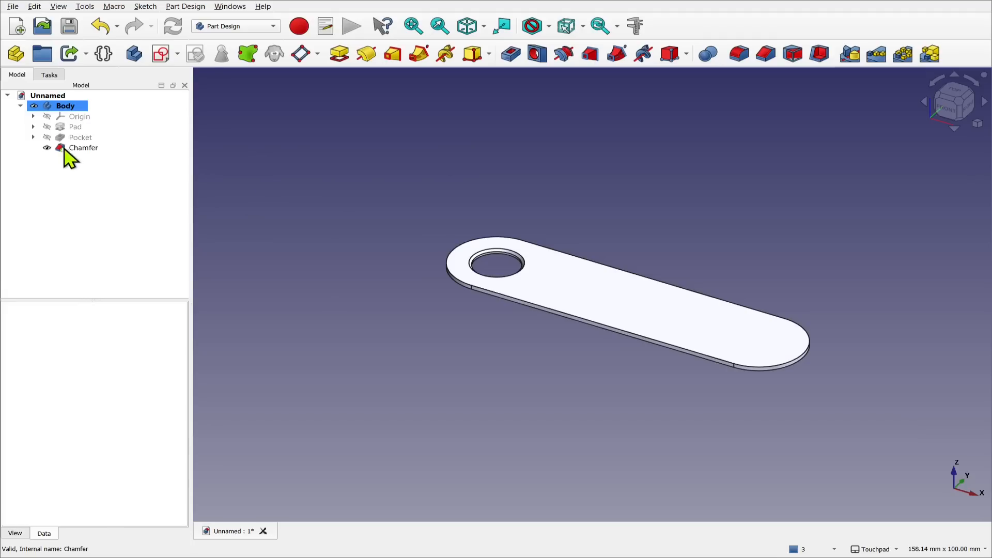
- Rename the pad in the model tree as Feature1Pad
left_click(77, 138)
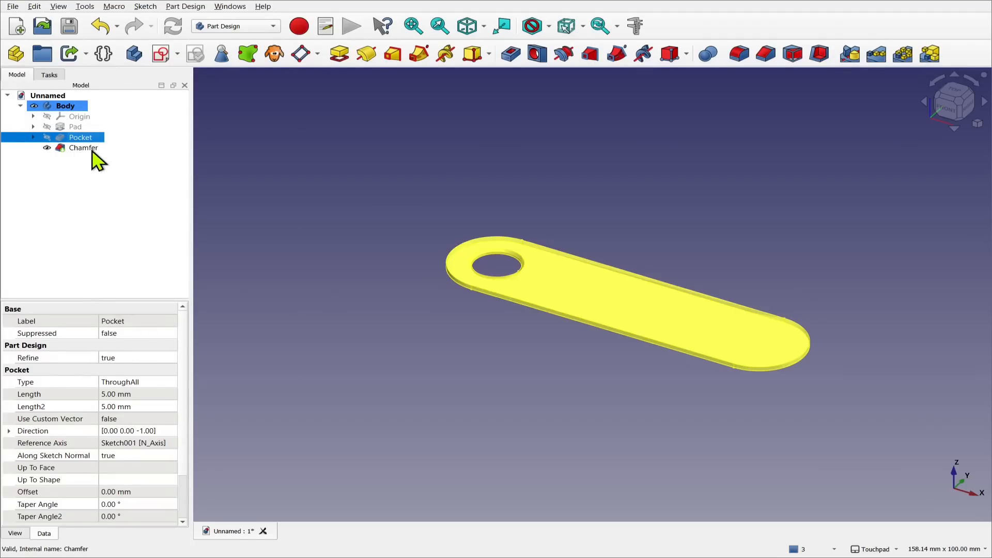
left_click(72, 128)
right_click(70, 130)
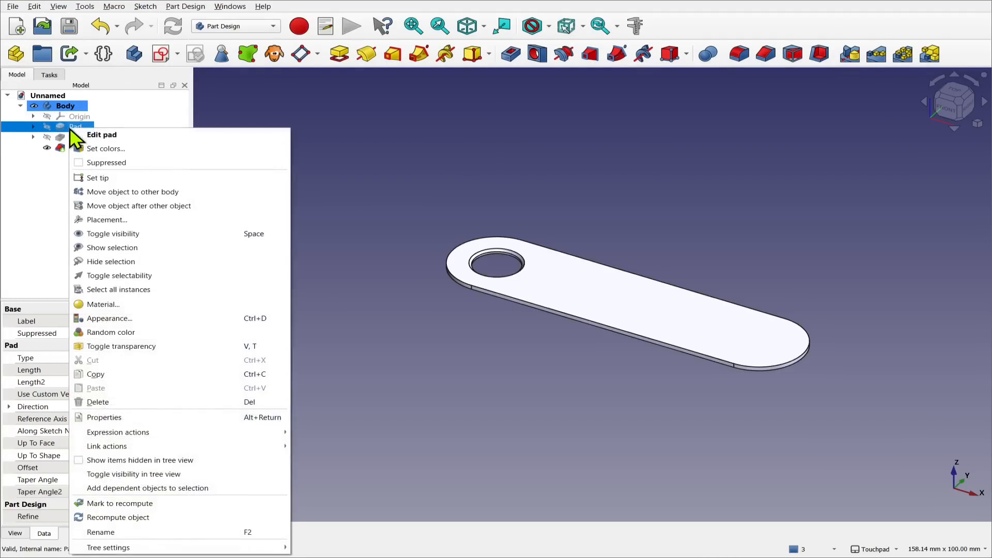
left_click(146, 532)
type("Fe")
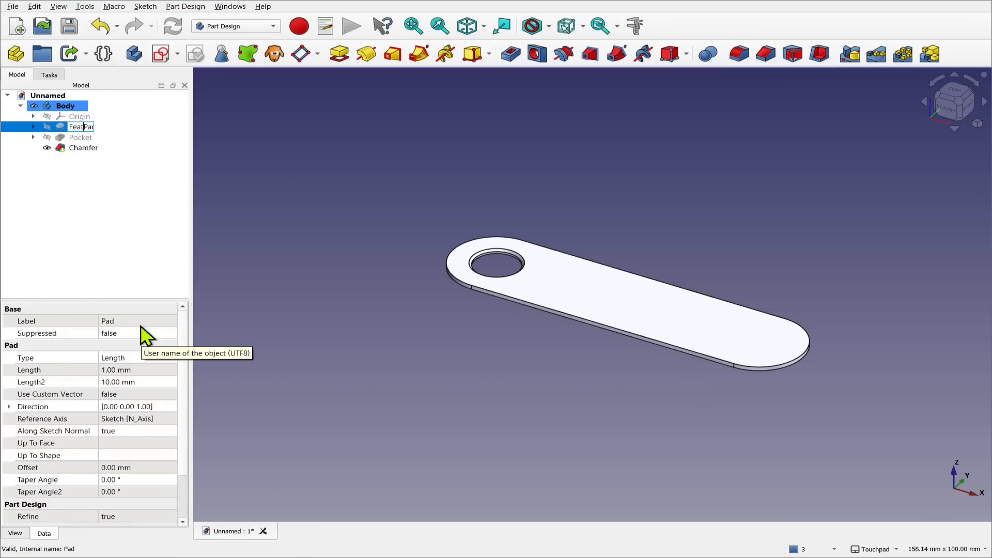
type("ature1")
- Rename the pocket in the model tree as Feature2Pocket
left_click(81, 137)
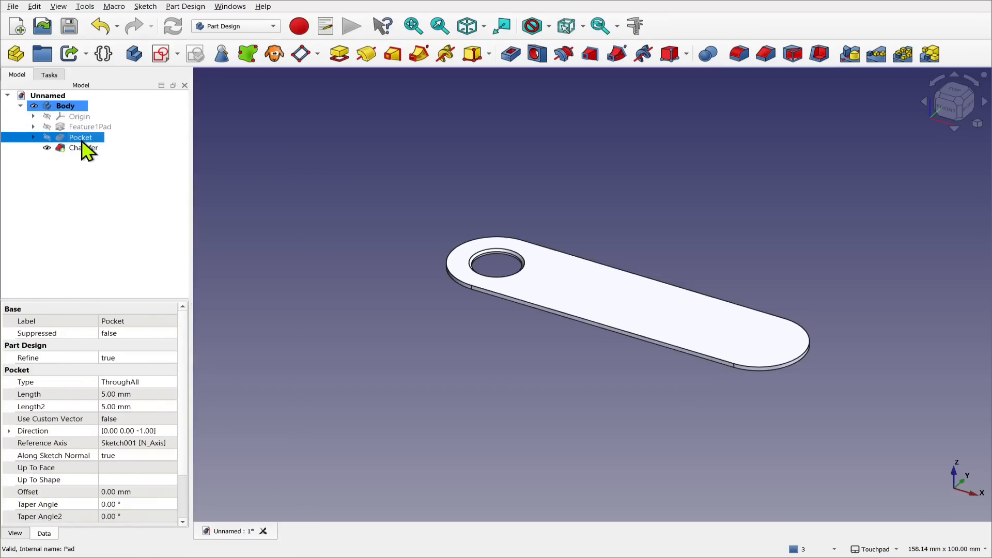
right_click(81, 139)
left_click(129, 404)
key("Home")
type("Feat")
- Rename the chamfer in the model tree as Feature3Chamfer
left_click(89, 151)
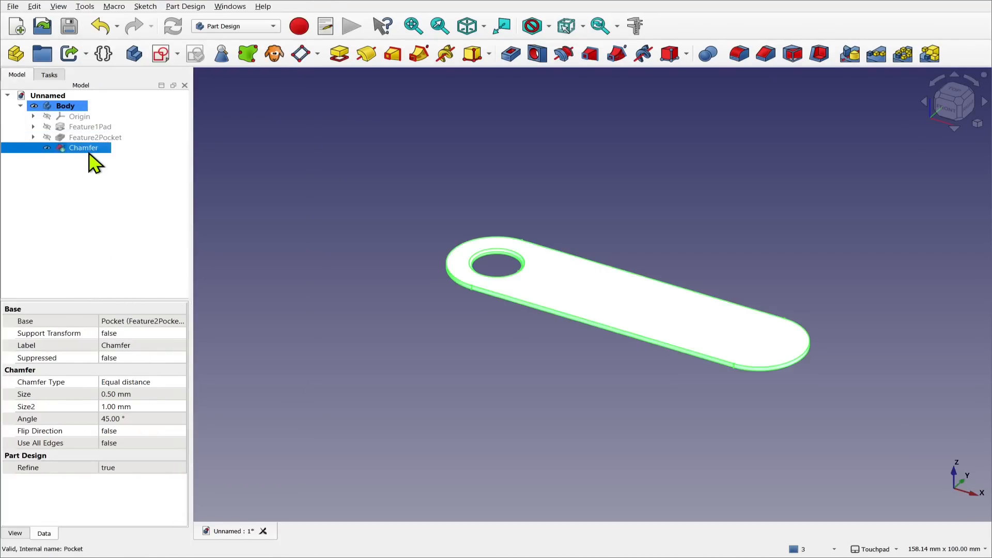
right_click(88, 154)
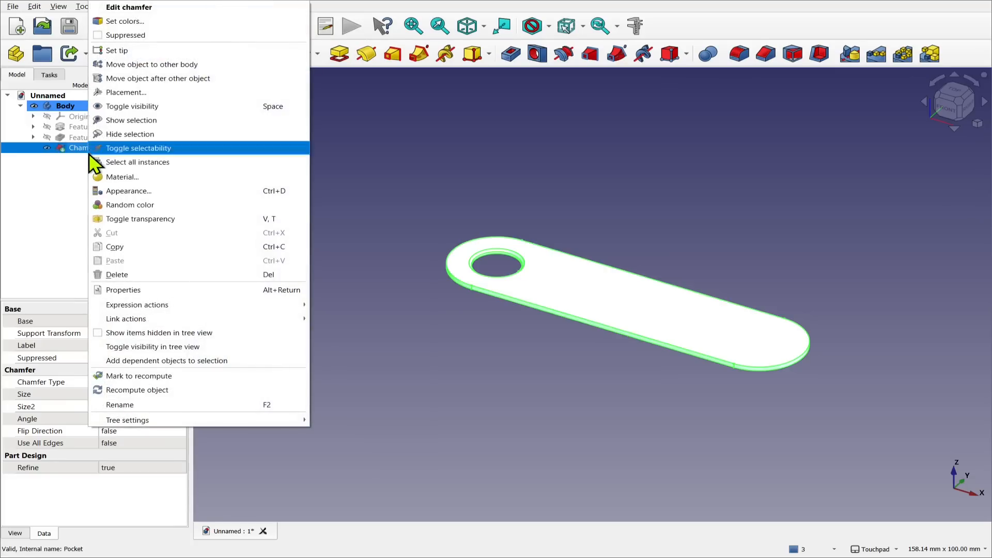
left_click(145, 404)
type("Feature3Chamfer")
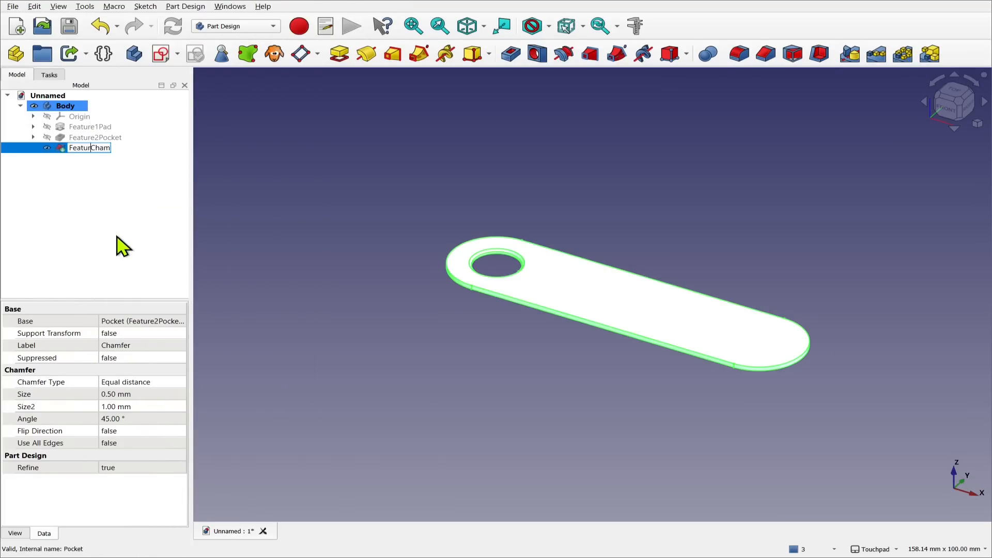
key("Return")
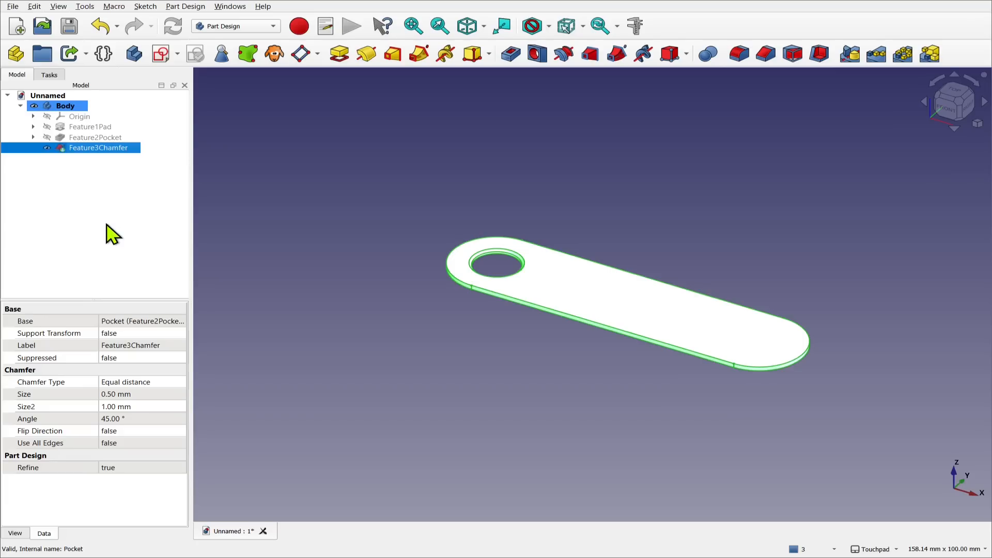
- Start a linear pattern of the whole body along the base X axis and set it to 3 occurrences
left_click(74, 109)
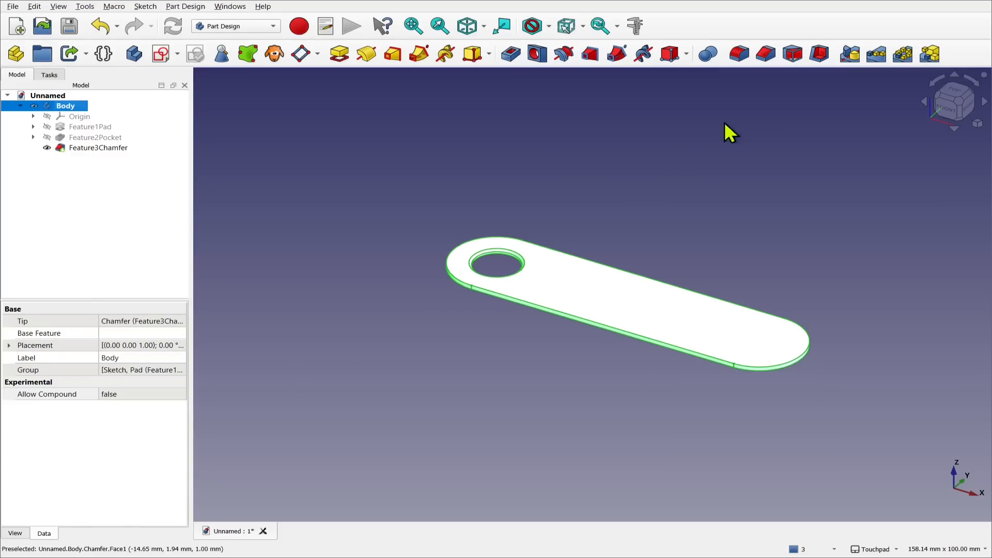
left_click(875, 57)
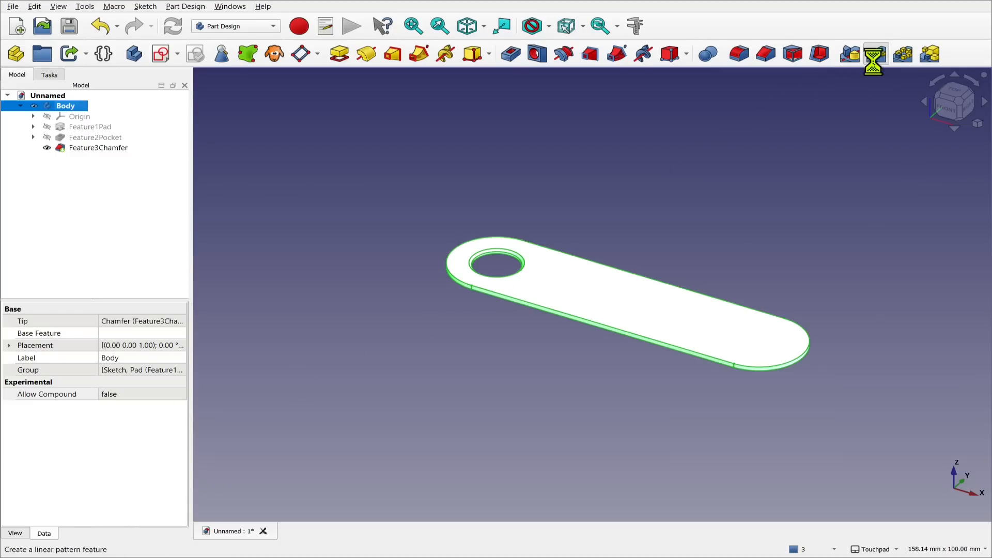
scroll(659, 216, "down", 5)
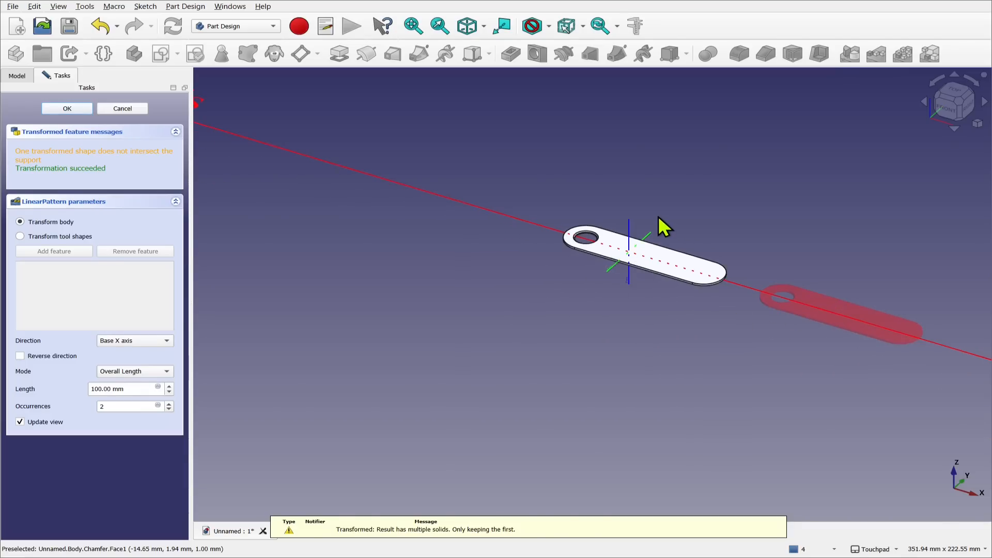
middle_click_drag(762, 236, 531, 230, "shift")
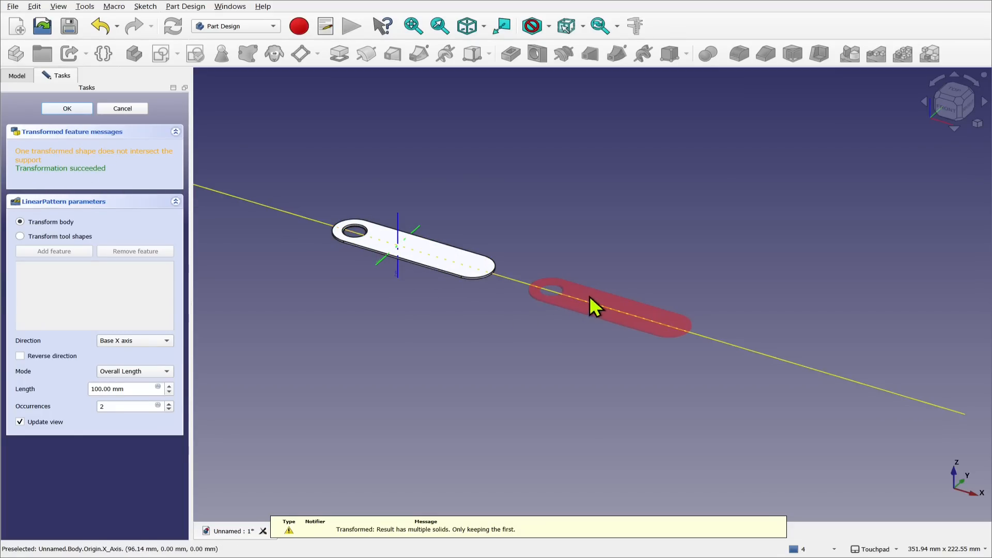
left_click(169, 404)
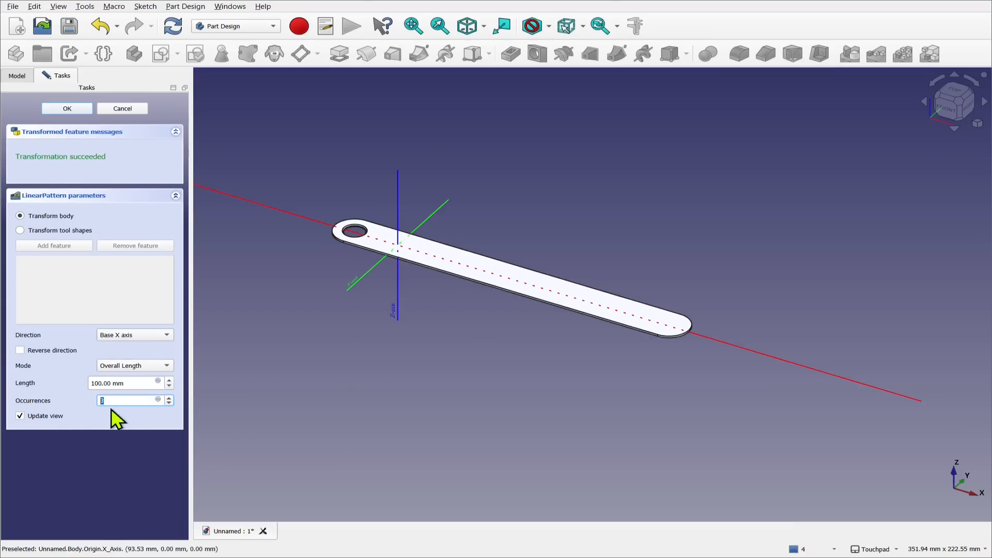
left_click(169, 404)
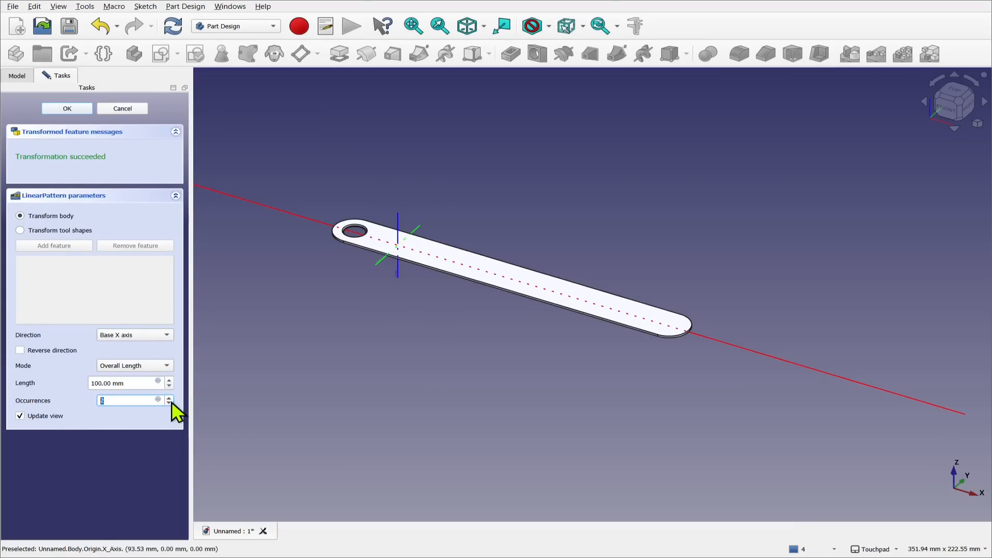
left_click(169, 403)
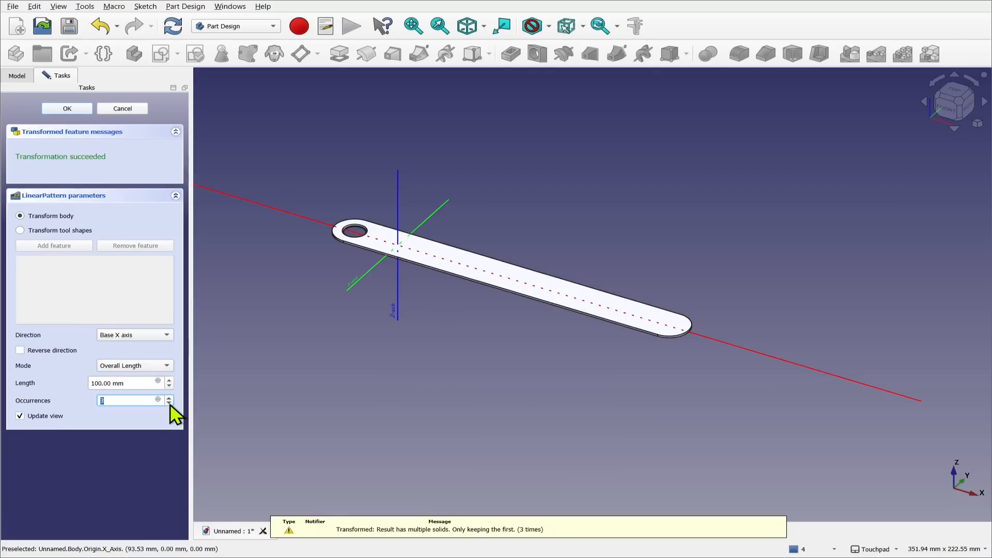
left_click(169, 403)
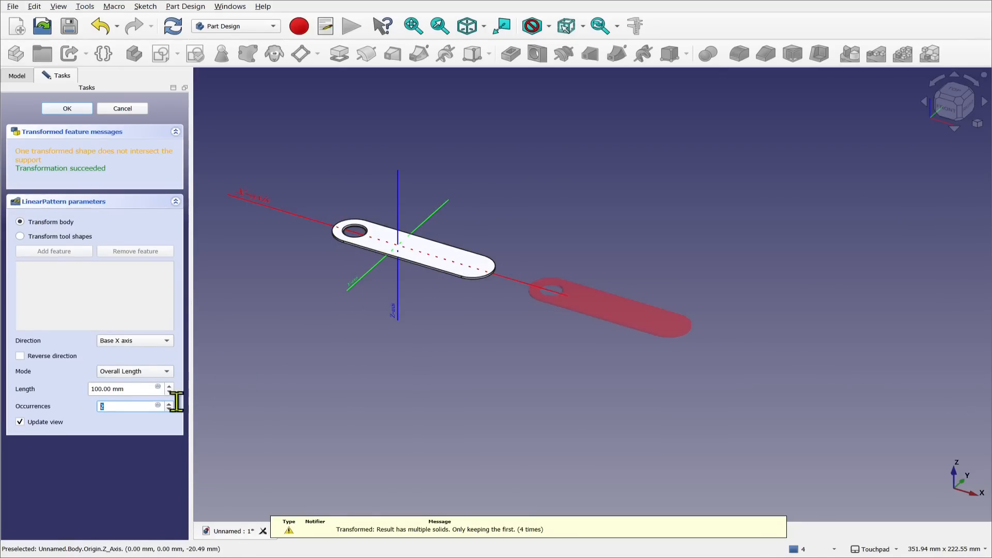
double_click(103, 405)
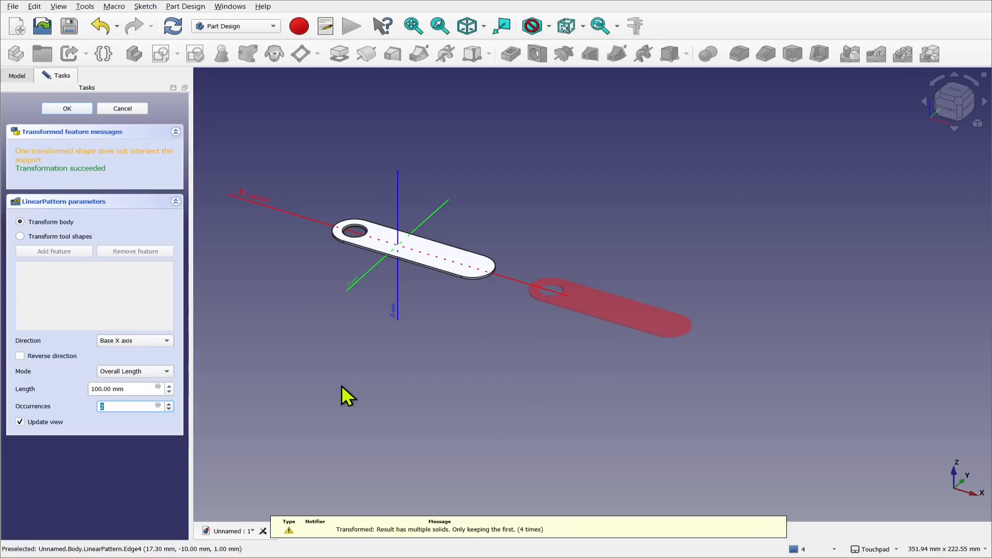
left_click(169, 403)
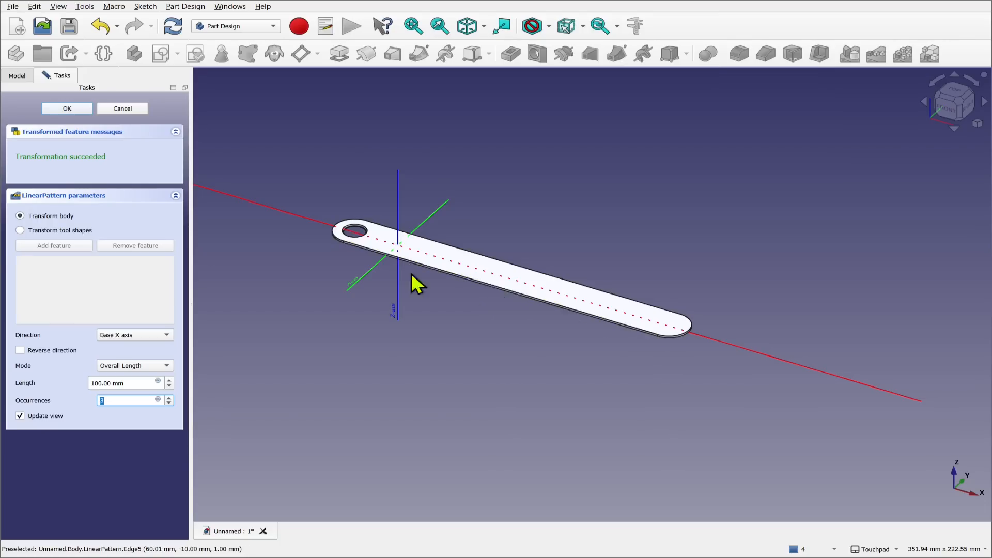
- Keep the body pattern in Overall Length mode, set its length to 800 mm and apply it
left_click(133, 368)
left_click(132, 378)
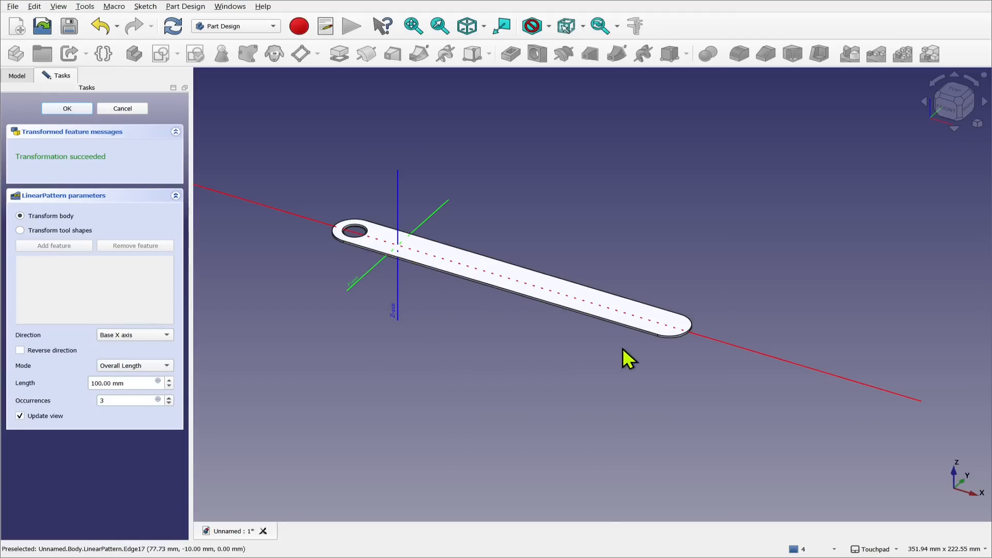
left_click(91, 383)
type("8")
scroll(486, 309, "down", 6)
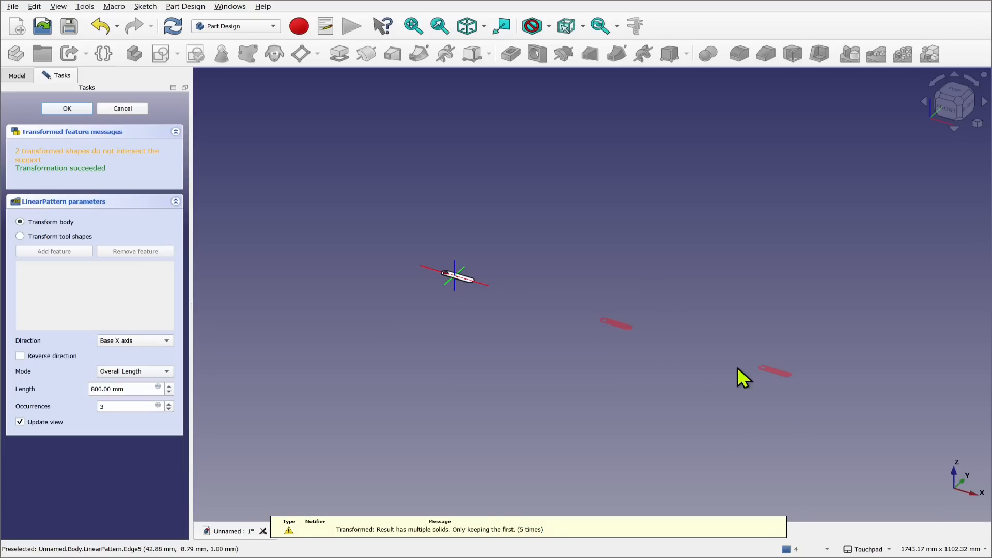
left_click(61, 109)
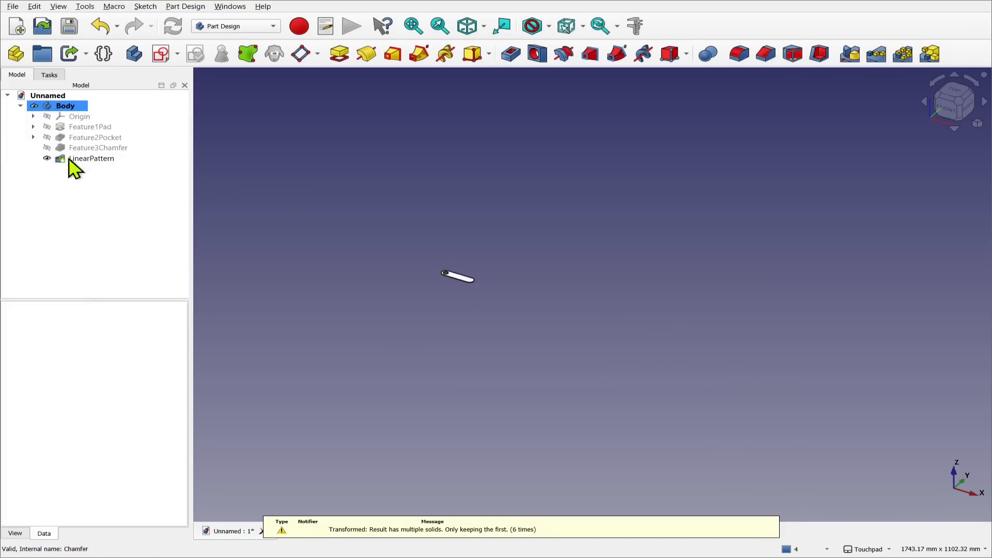
- Set the Allow Compound property of the body to true
left_click(64, 107)
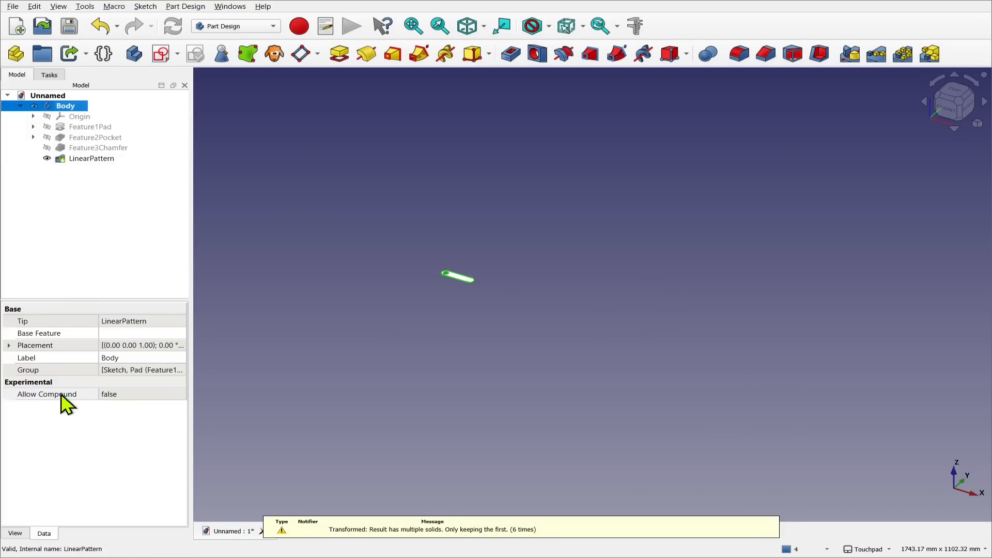
left_click(111, 395)
left_click(125, 397)
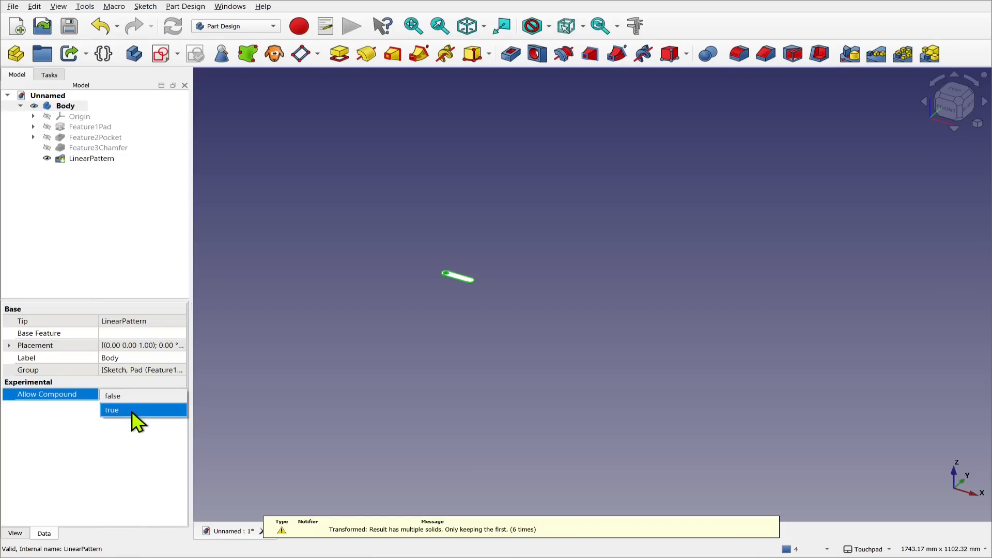
left_click(134, 412)
left_click(593, 321)
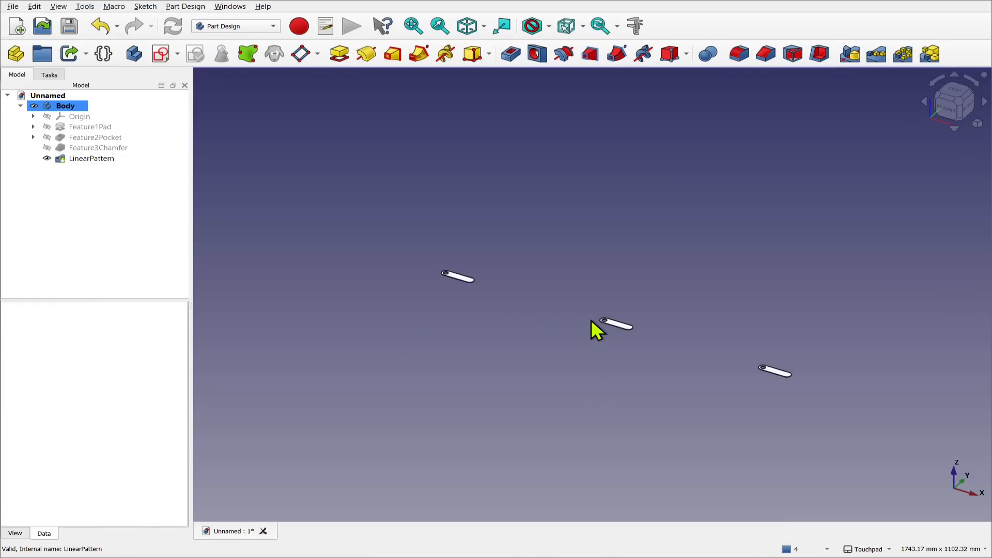
scroll(628, 321, "up", 3)
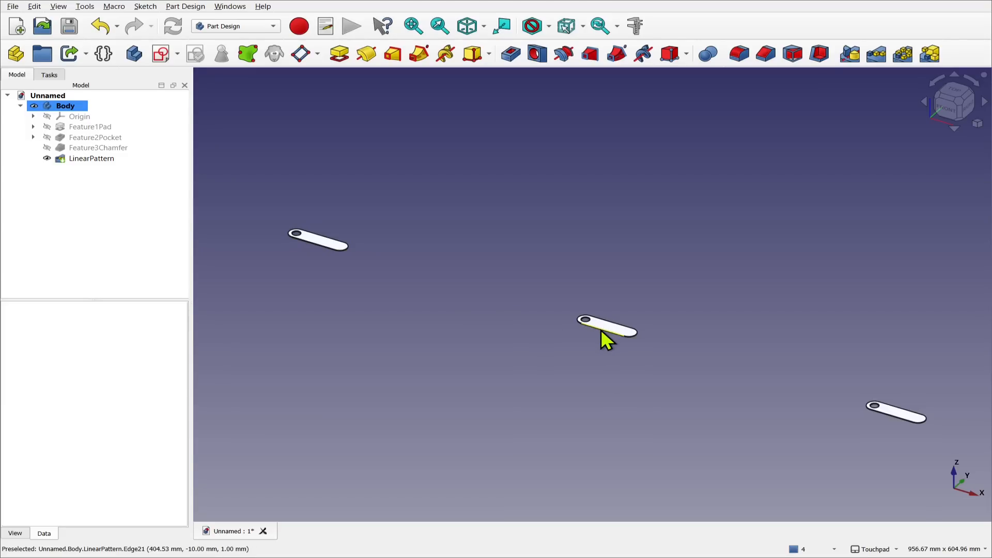
- Delete the linear pattern of the body from the model tree
left_click(92, 160)
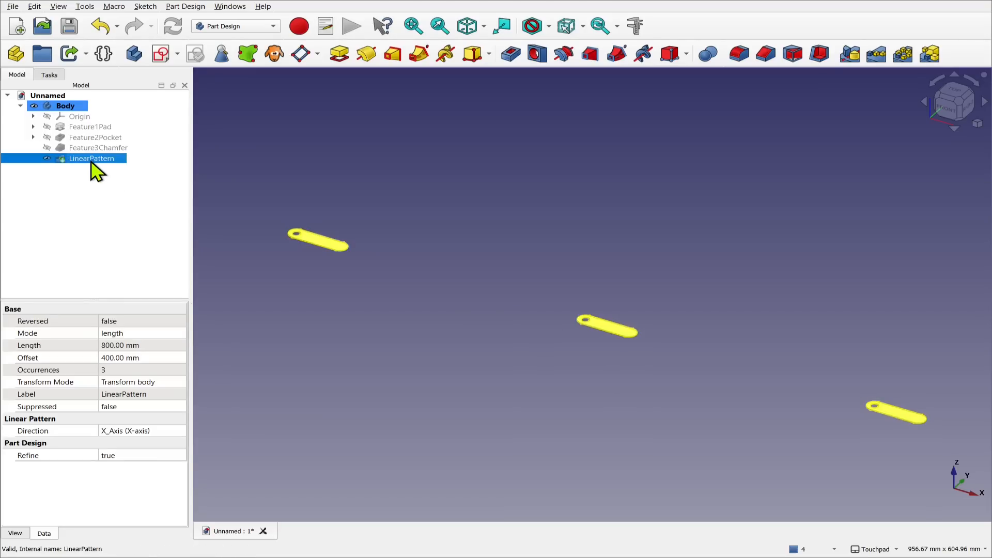
key("Delete")
scroll(283, 235, "up", 5)
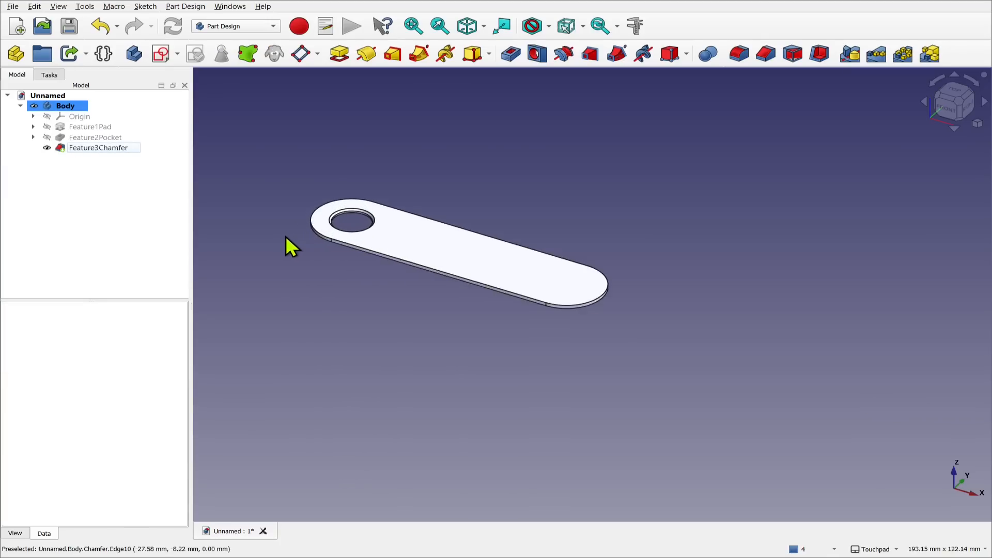
- Create a linear pattern of Feature2Pocket and Feature3Chamfer along the horizontal sketch axis, with 60 mm overall length and 4 occurrences
left_click(99, 138)
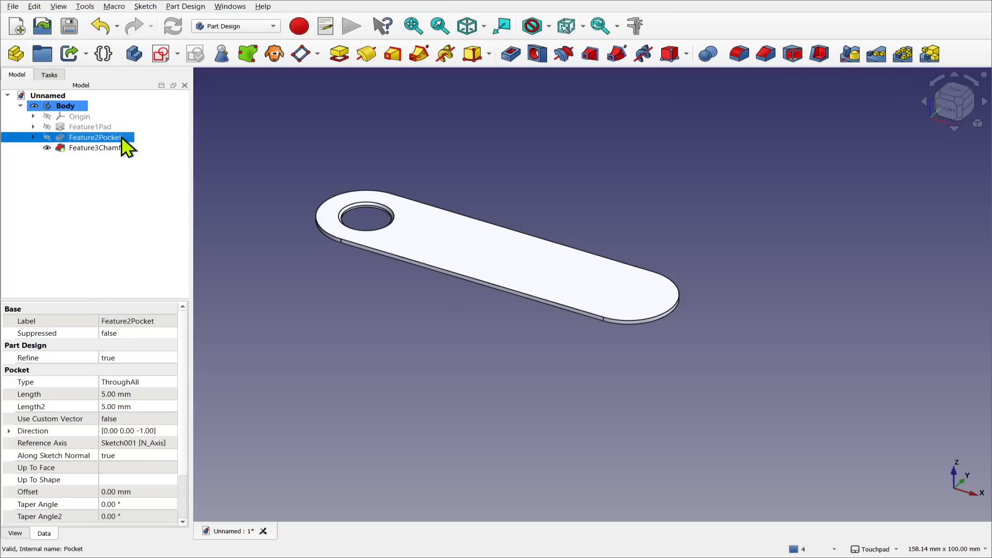
left_click(101, 148, "ctrl")
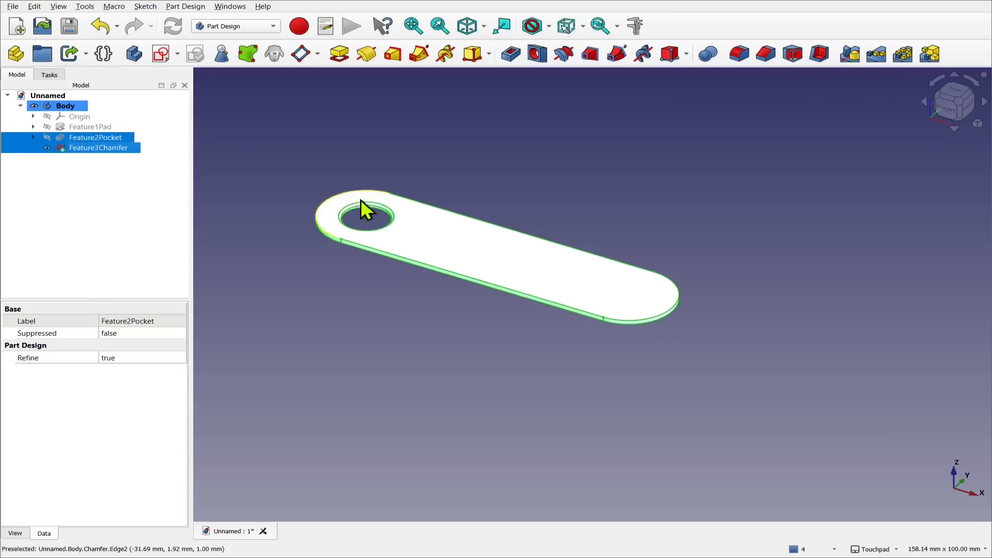
left_click(870, 55)
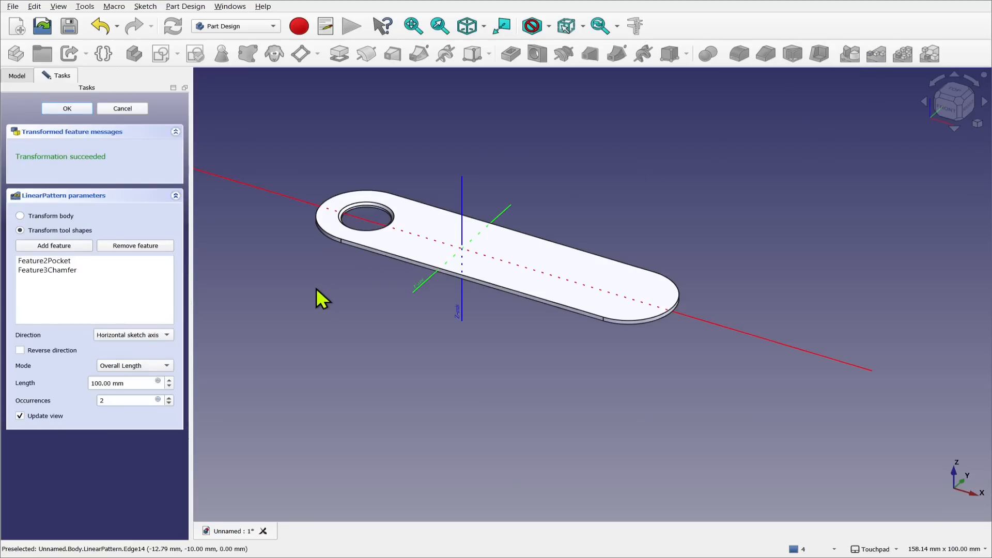
scroll(299, 305, "down", 1)
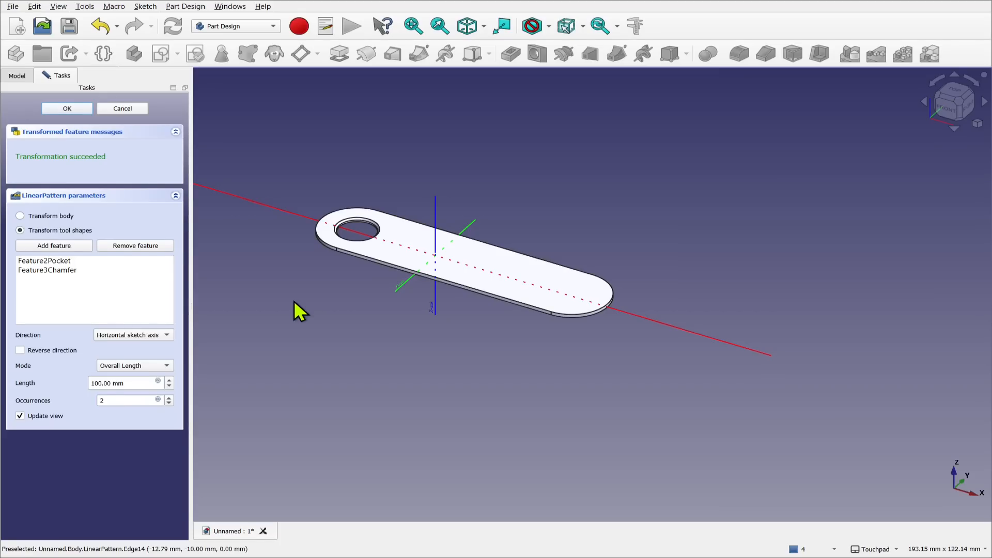
double_click(105, 383)
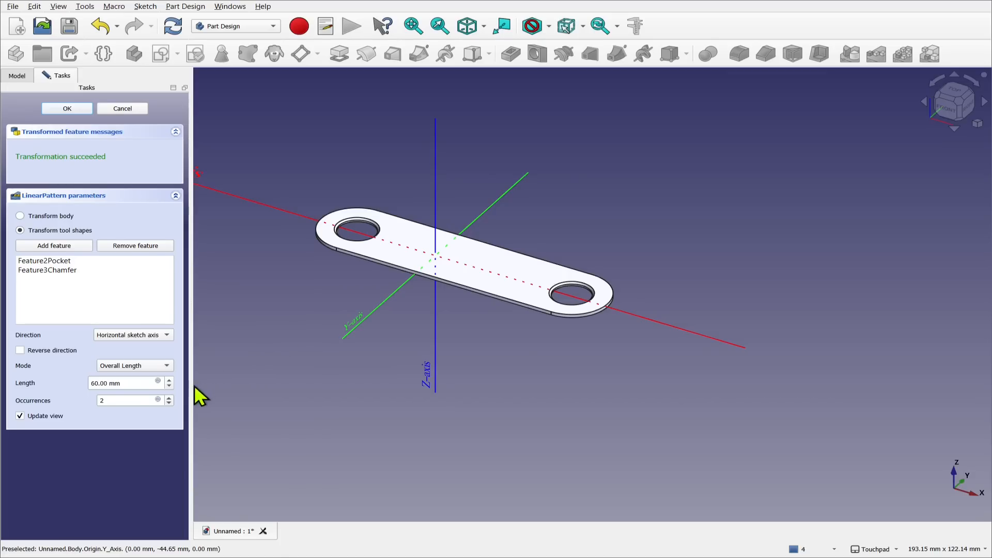
left_click(169, 398)
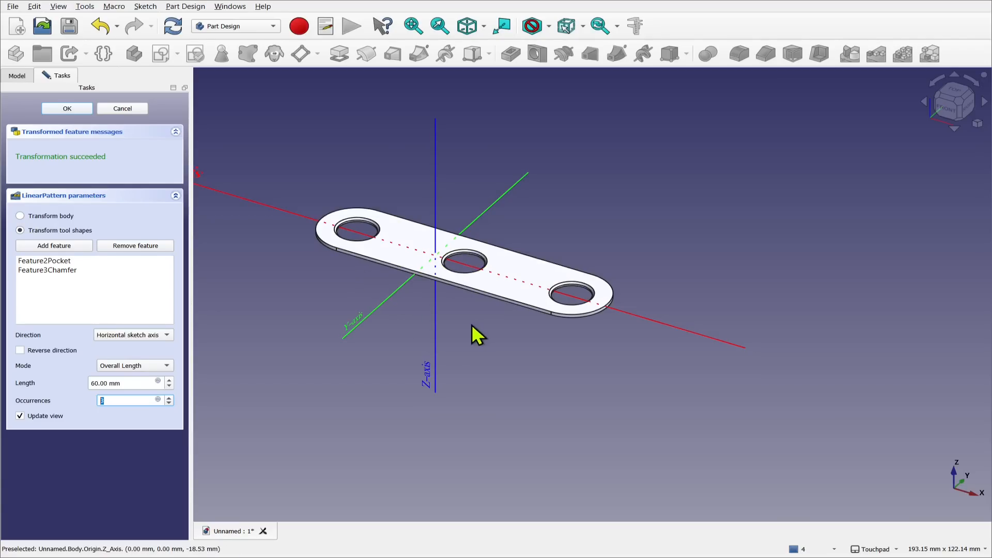
left_click(169, 397)
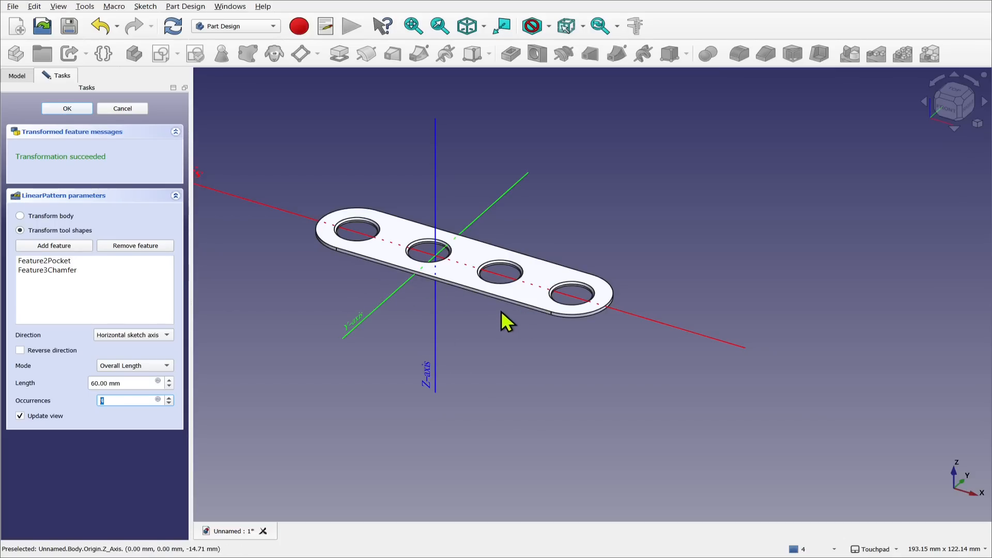
- Switch the hole pattern's mode to Offset, try an offset of 21 mm, and set it back to 20 mm
left_click(130, 370)
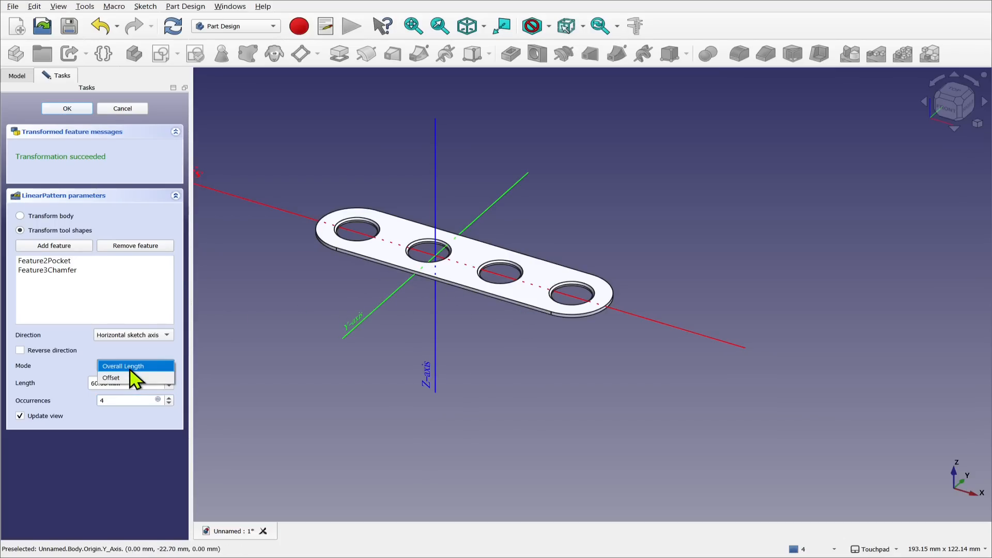
left_click(132, 380)
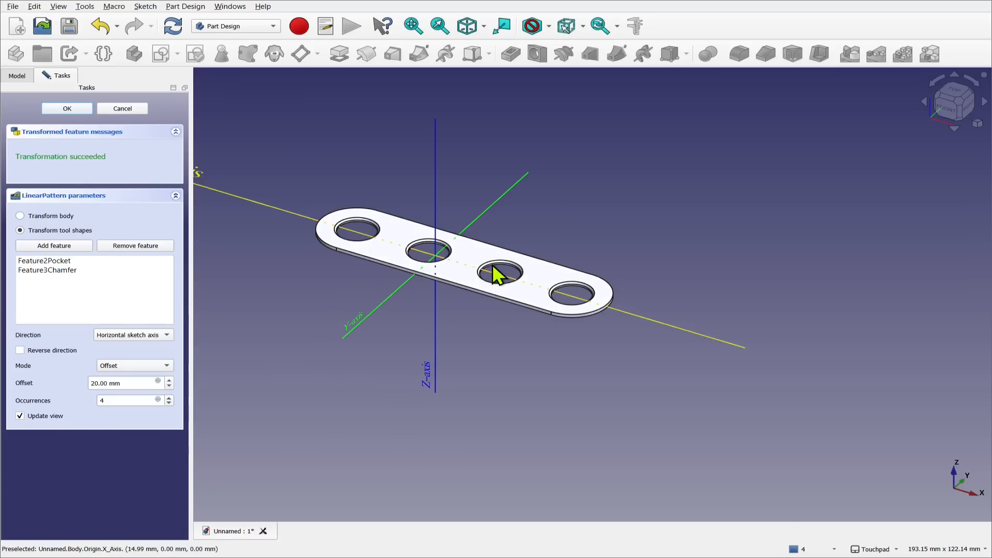
left_click(170, 380)
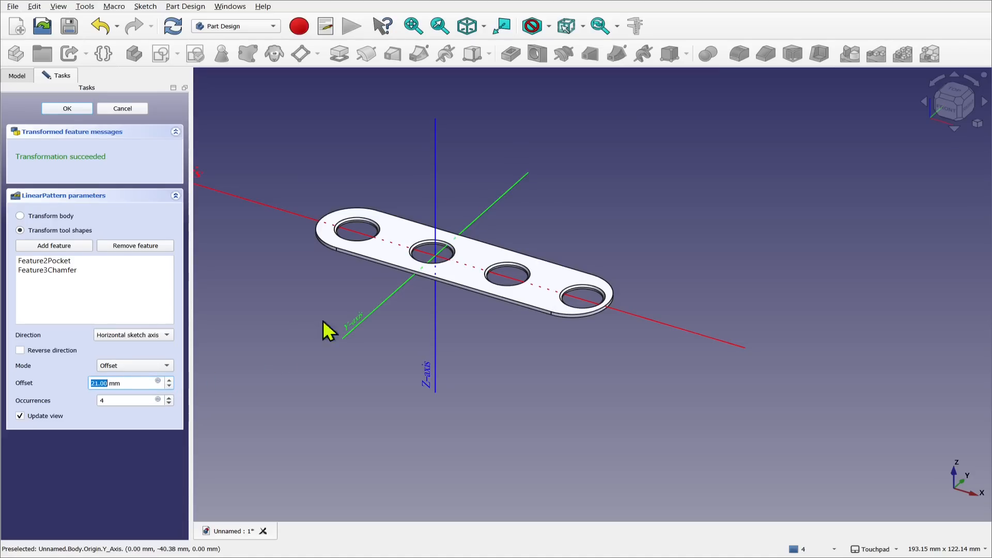
left_click(169, 386)
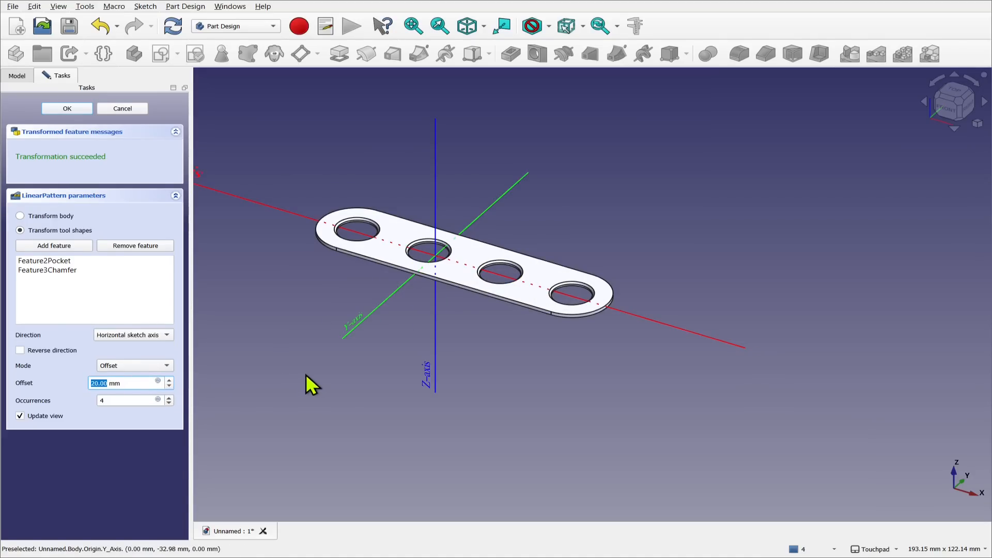
left_click(143, 336)
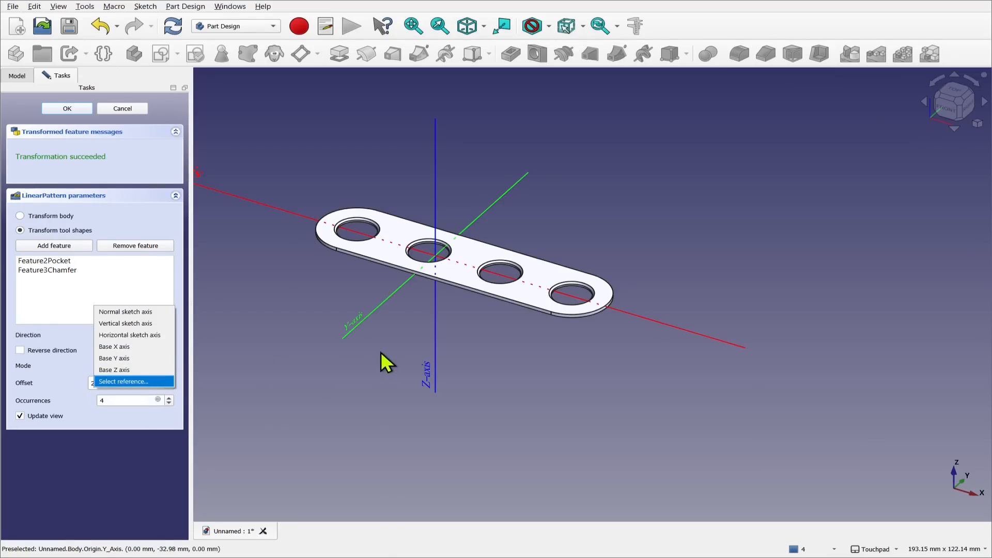
left_click(342, 365)
- Remove Feature3Chamfer from the patterned features so only Feature2Pocket is repeated, and apply the linear pattern
left_click(77, 271)
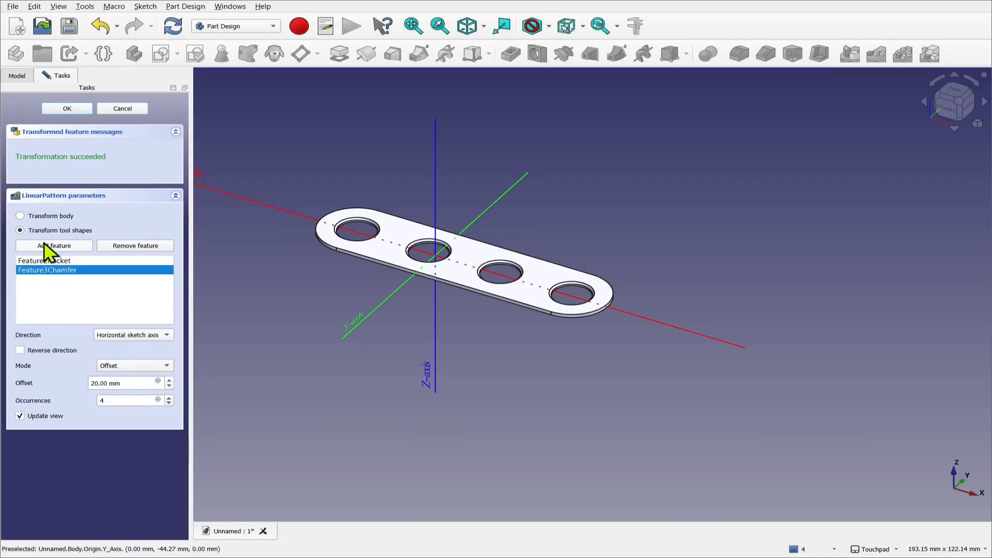
right_click(63, 275)
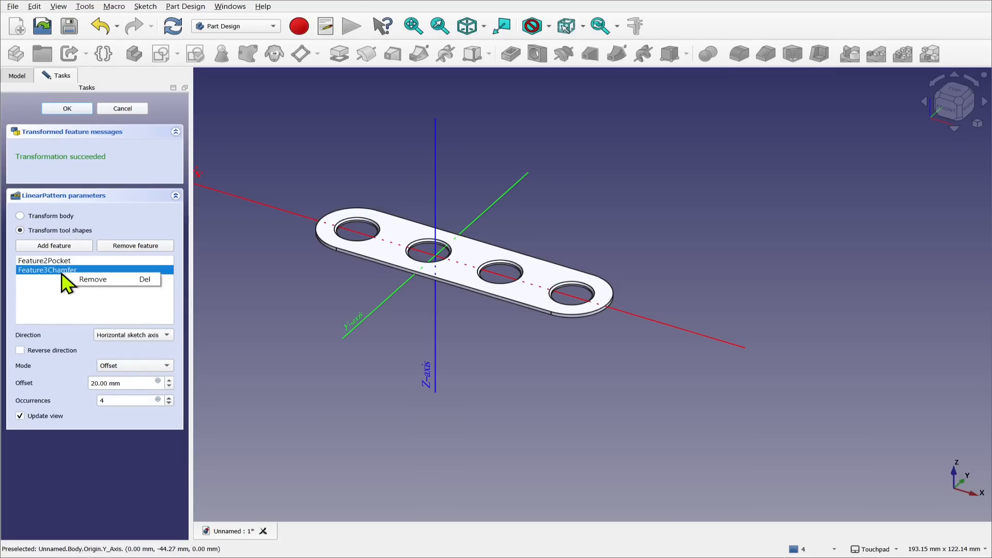
left_click(92, 281)
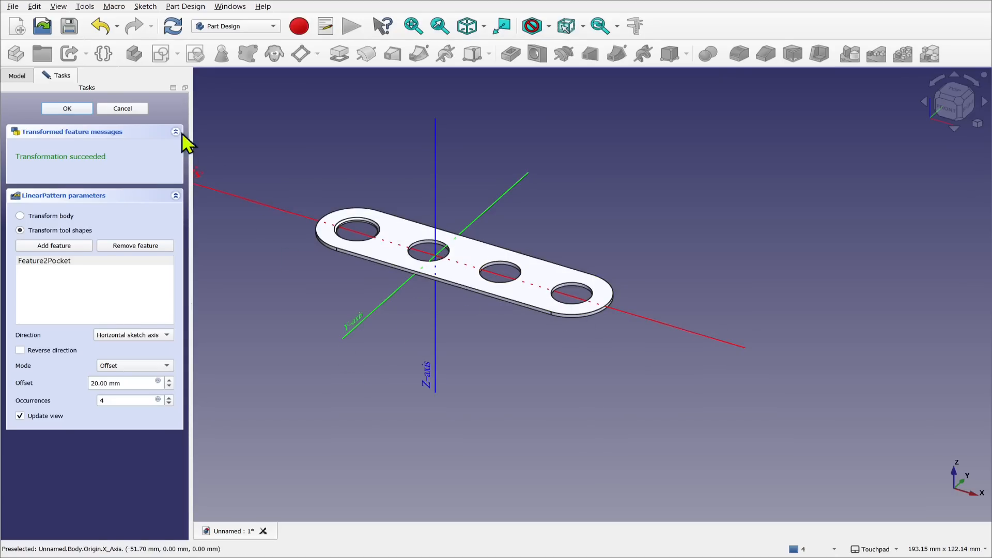
left_click(66, 108)
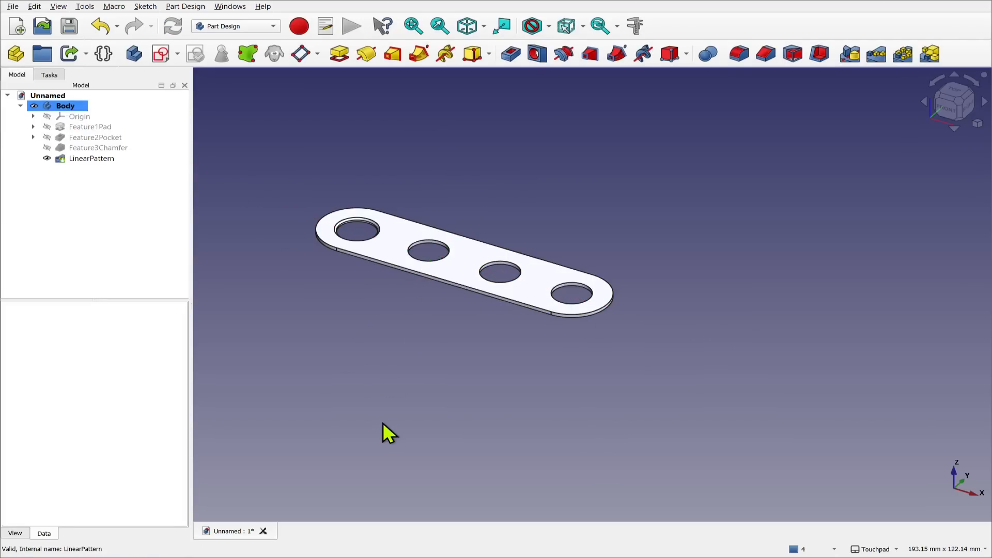
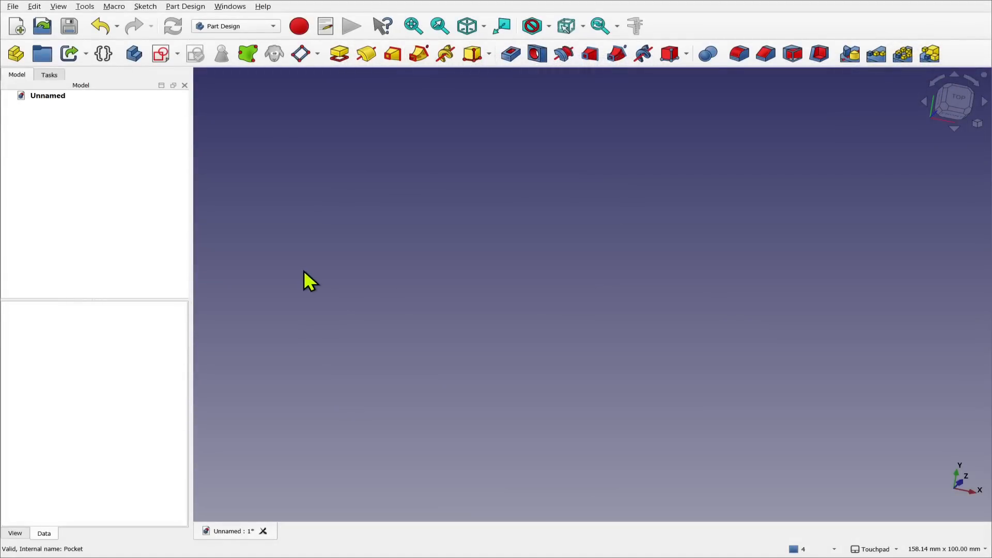
- Create a new body with a sketch on the XZ-plane and draw a 100 mm diameter circle centred on the origin
left_click(134, 54)
left_click(161, 54)
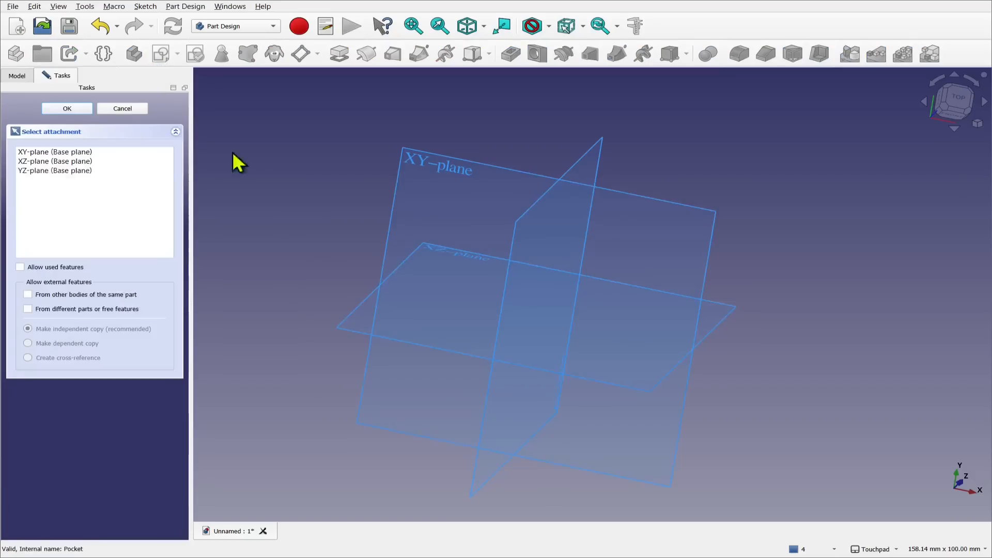
left_click(476, 260)
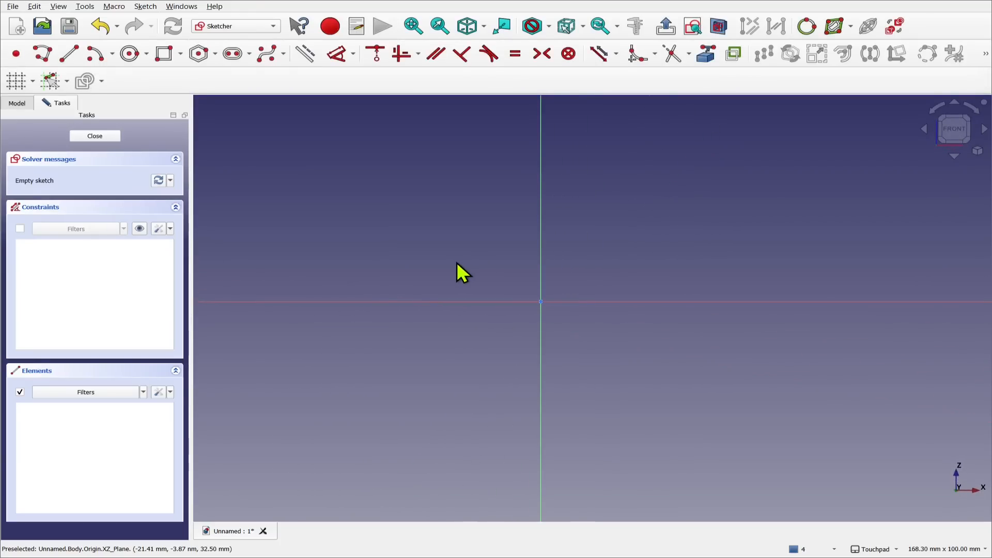
left_click(130, 53)
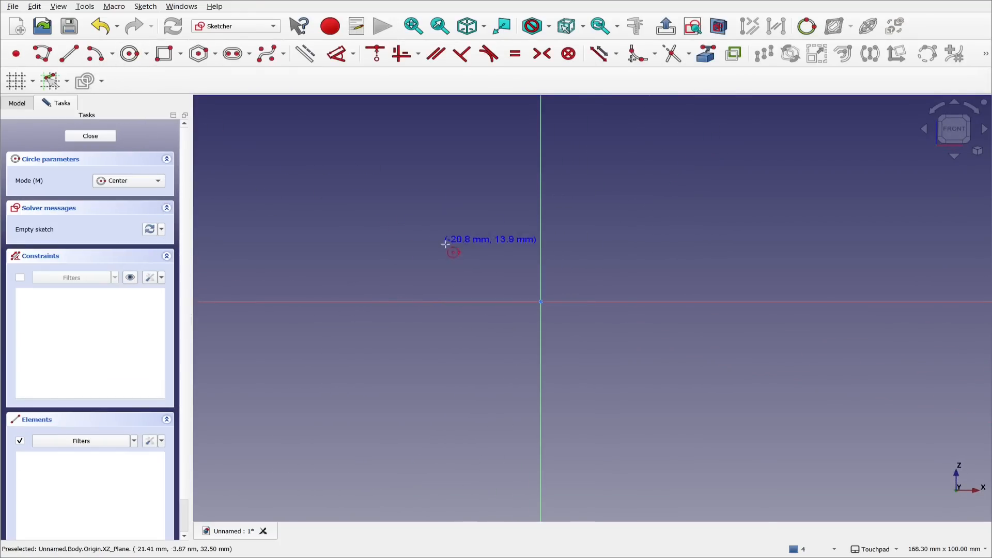
left_click(540, 300)
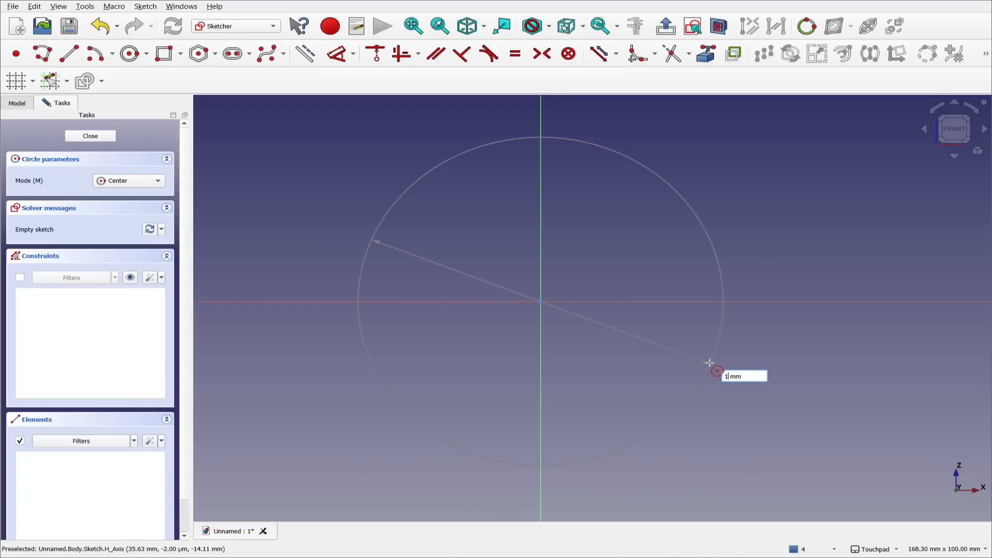
type("100")
key("Return")
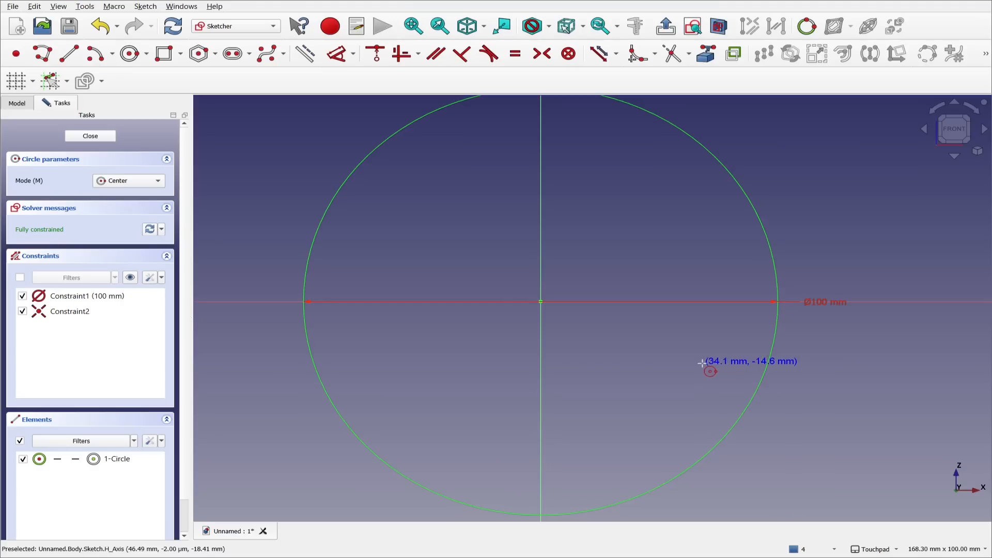
- Draw a second circle centred on the origin, constrain its diameter to 75 mm, and close the sketch
left_click(539, 302)
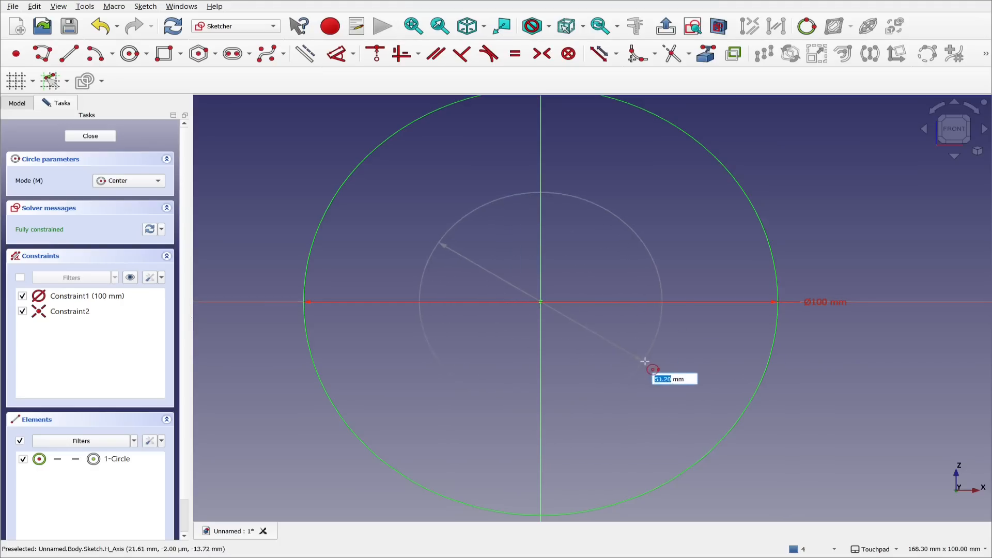
left_click(679, 381)
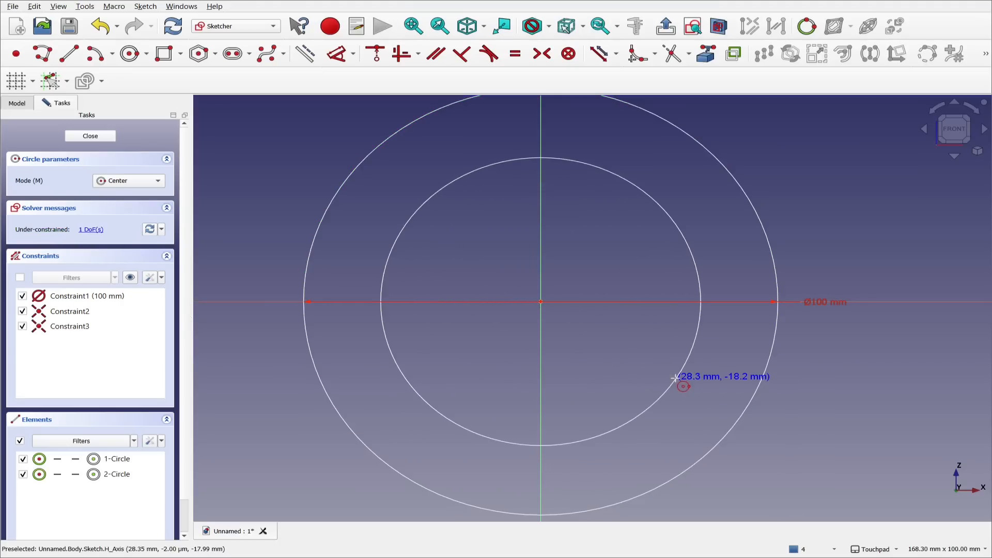
right_click(317, 161)
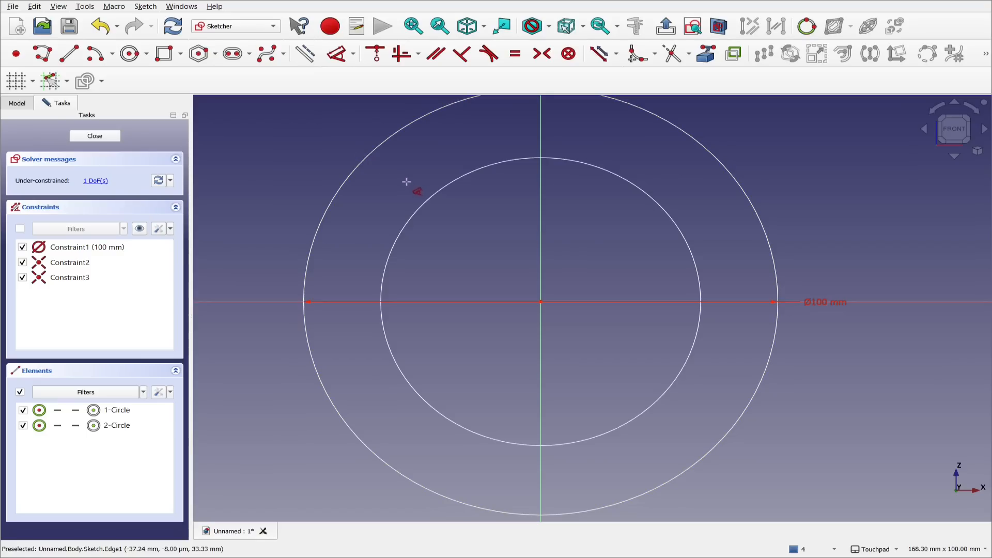
left_click(435, 201)
double_click(392, 181)
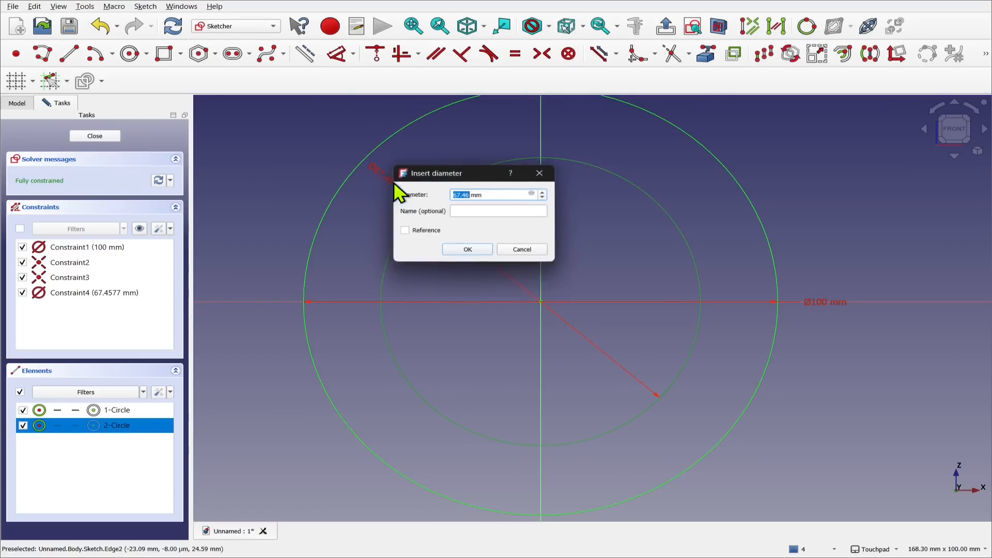
key("Return")
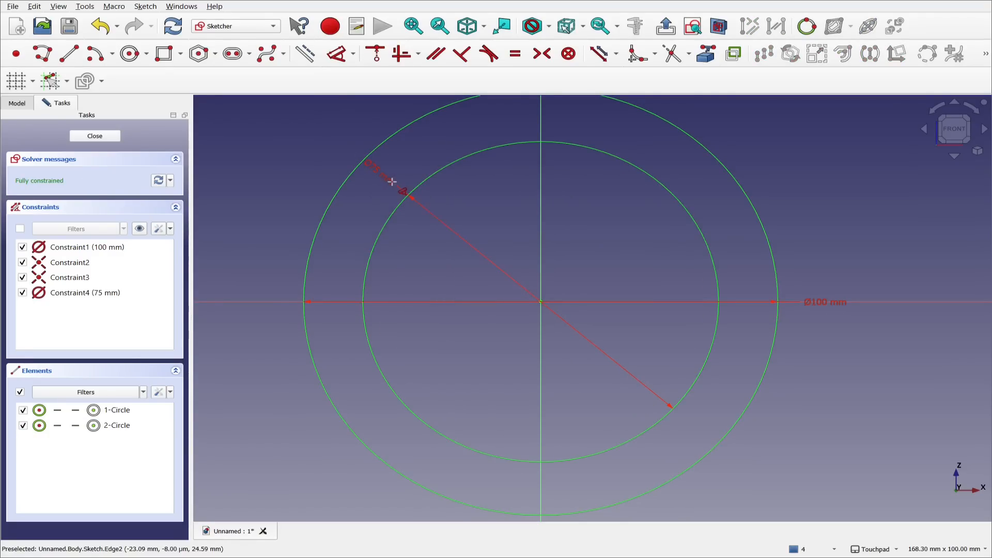
left_click(104, 136)
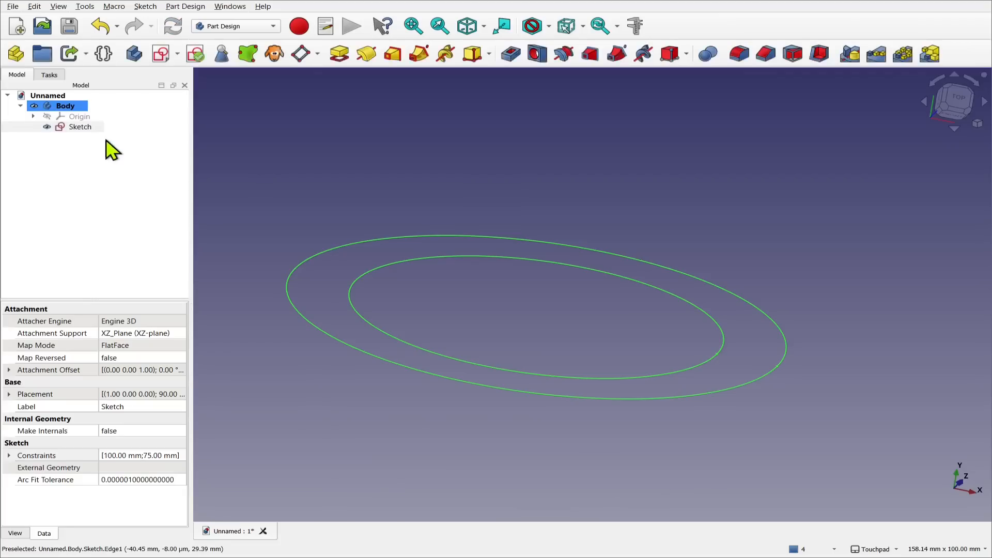
- Pad the two-circle sketch to a length of 8 mm to form a flat ring
left_click(77, 128)
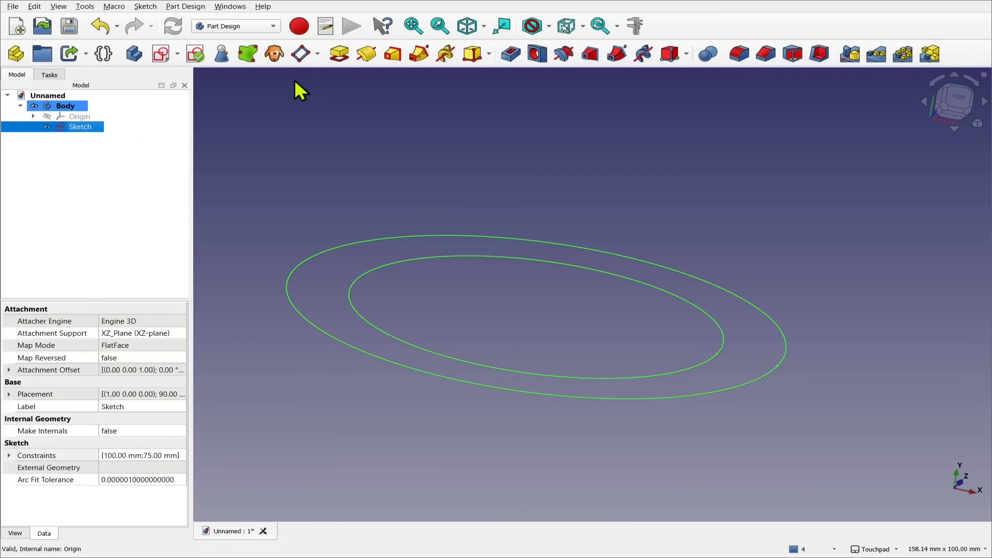
left_click(339, 53)
key("BackSpace")
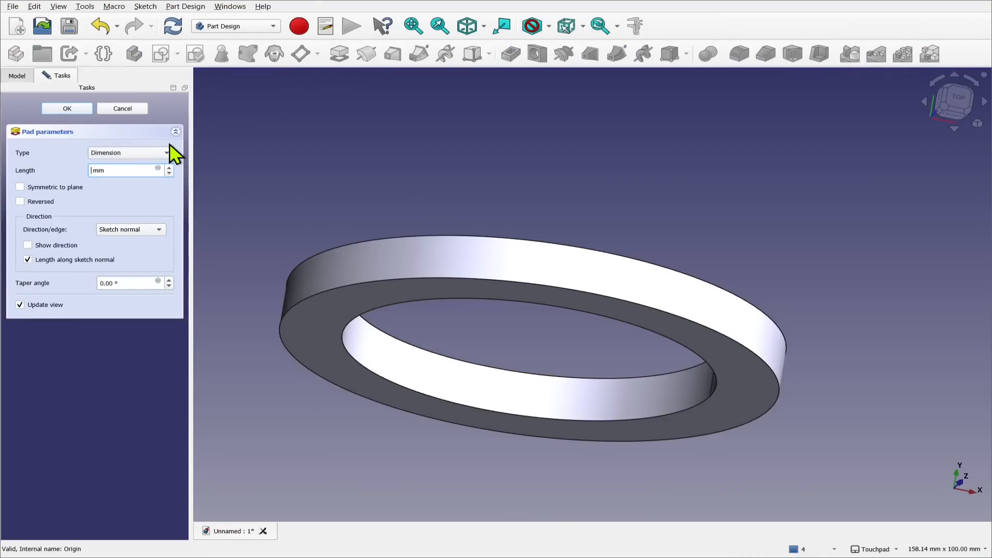
key("Return")
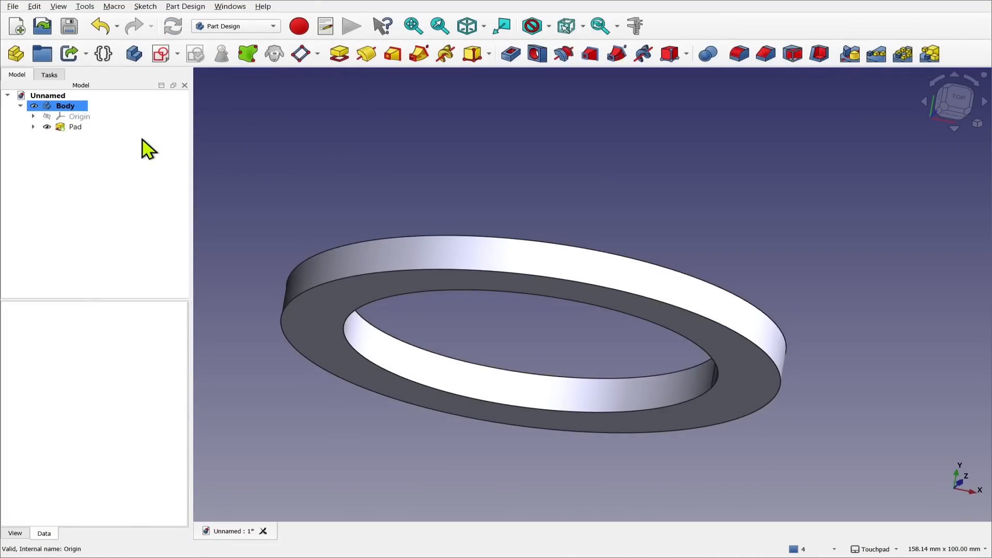
- Sketch a circle about 7.3 mm in diameter on the ring's flat face, centred on the vertical axis between the inner and outer edges
left_click_drag(557, 208, 533, 166, "shift")
left_click(537, 168)
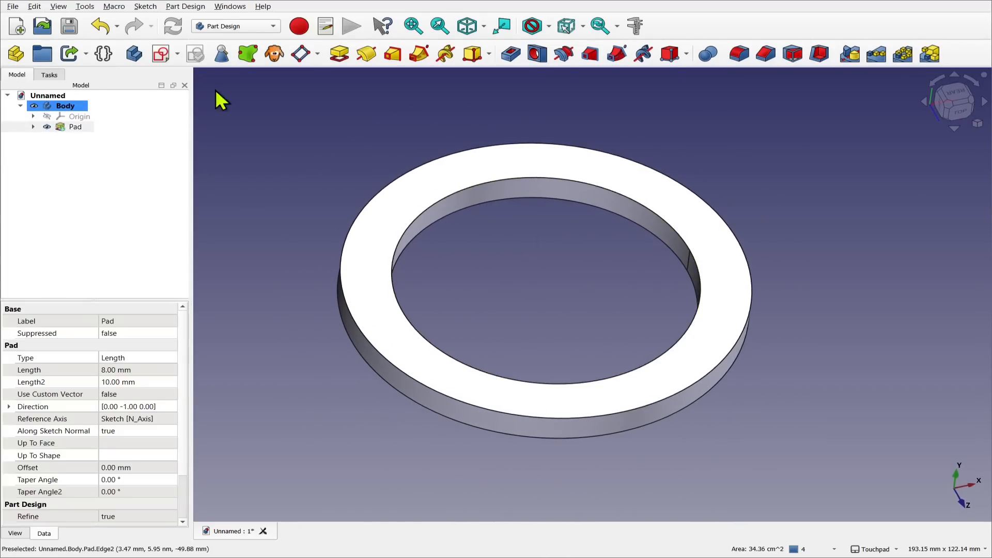
left_click(161, 53)
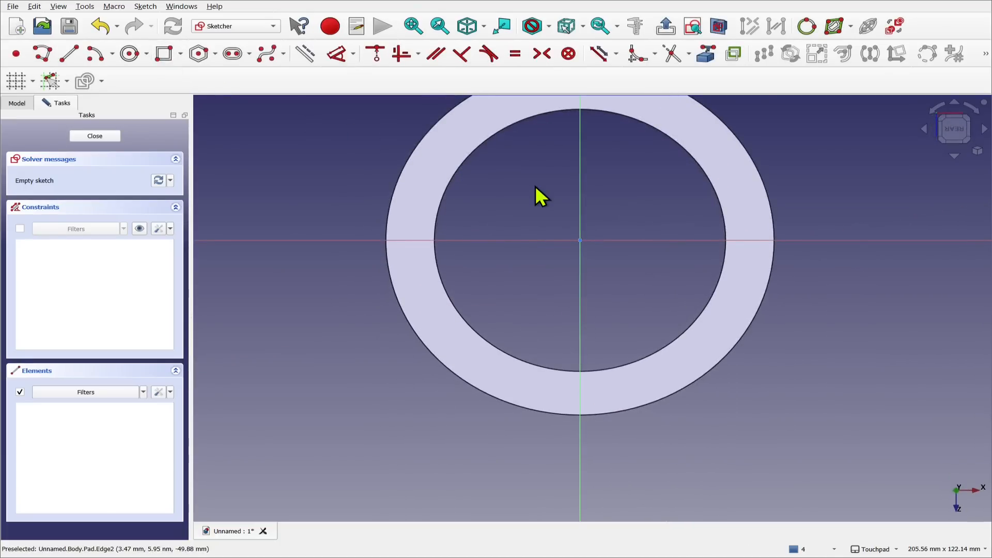
mouse_move(579, 192)
middle_mouse_down("shift")
mouse_move(594, 218)
mouse_move(567, 311)
middle_mouse_up("shift")
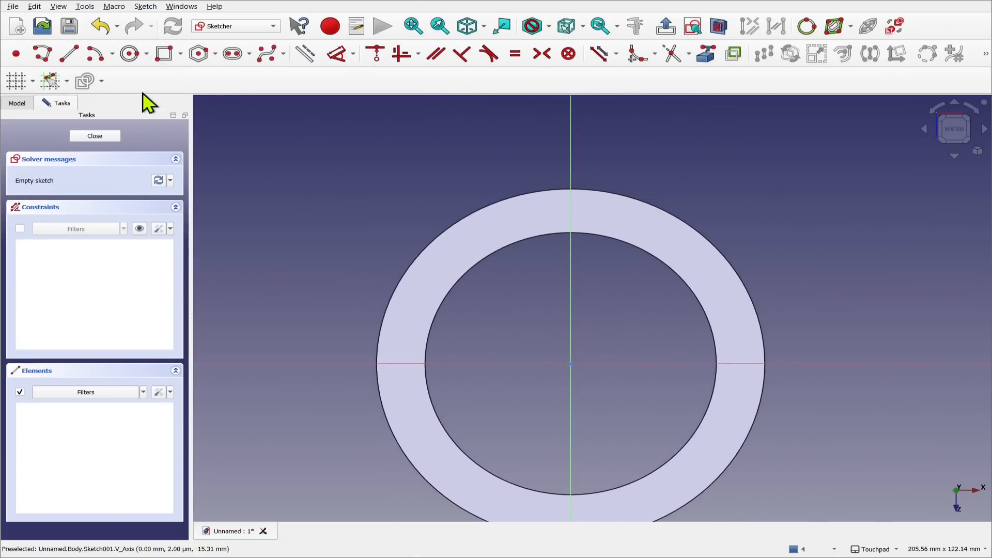
left_click(131, 53)
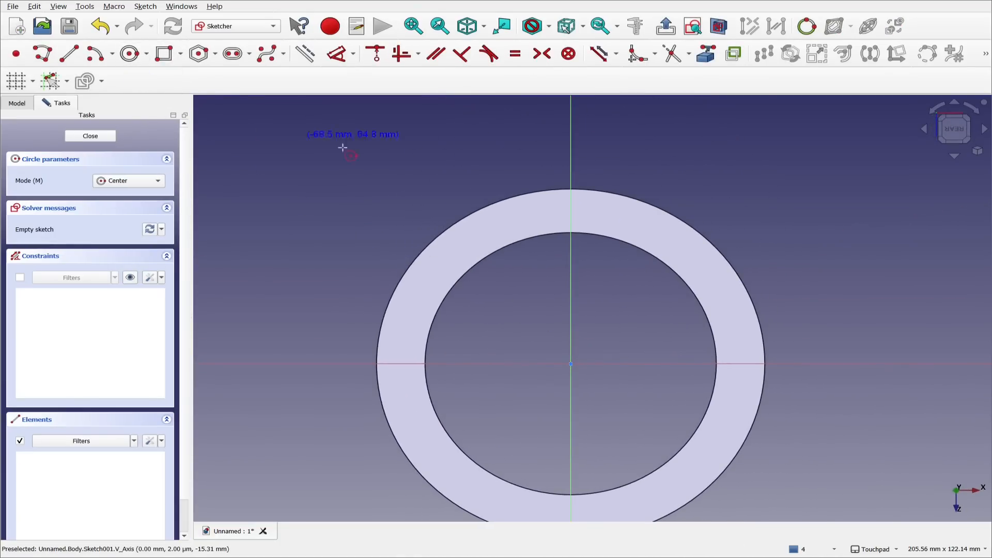
left_click(570, 210)
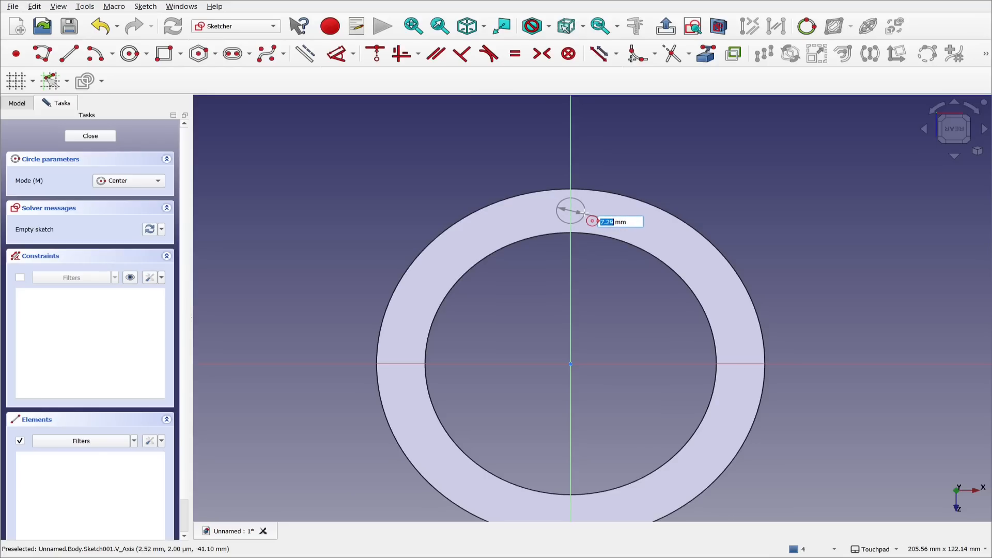
left_click(584, 213)
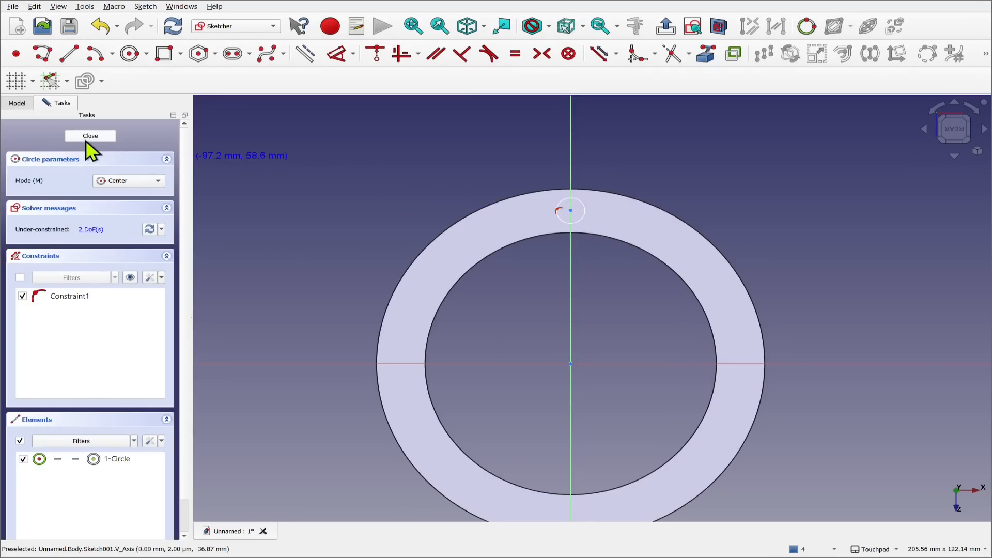
left_click(90, 138)
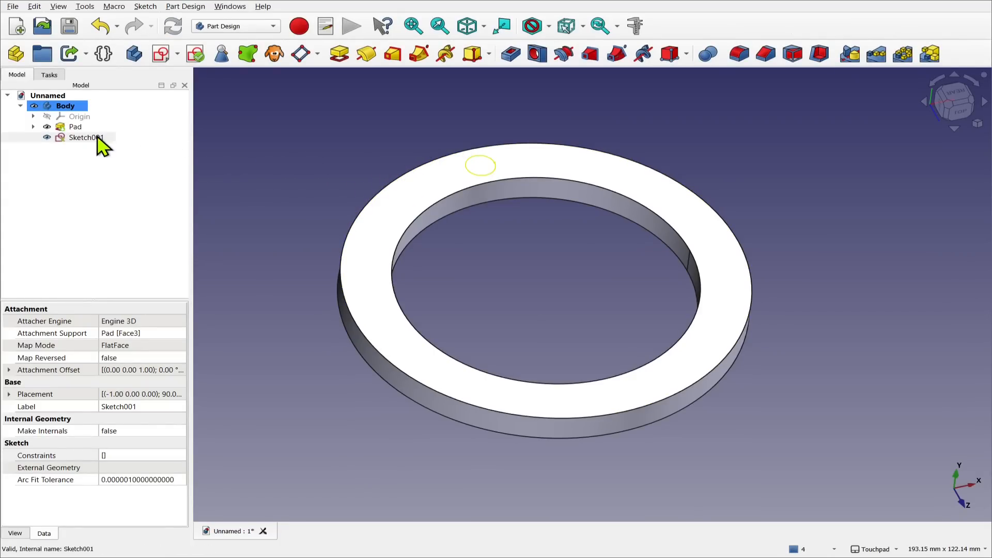
- Cut the small circle into the ring as a pocket 5 mm deep
left_click(464, 169)
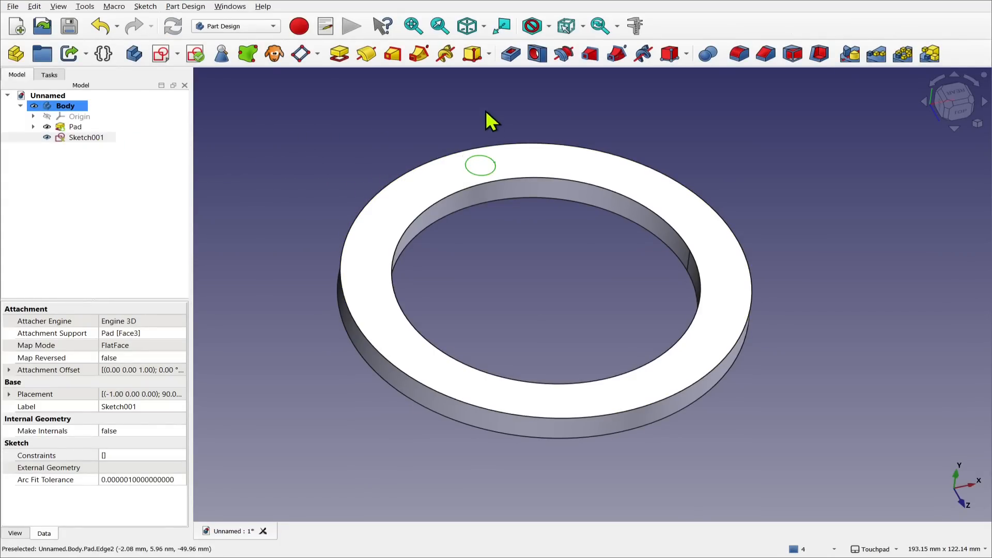
left_click(509, 57)
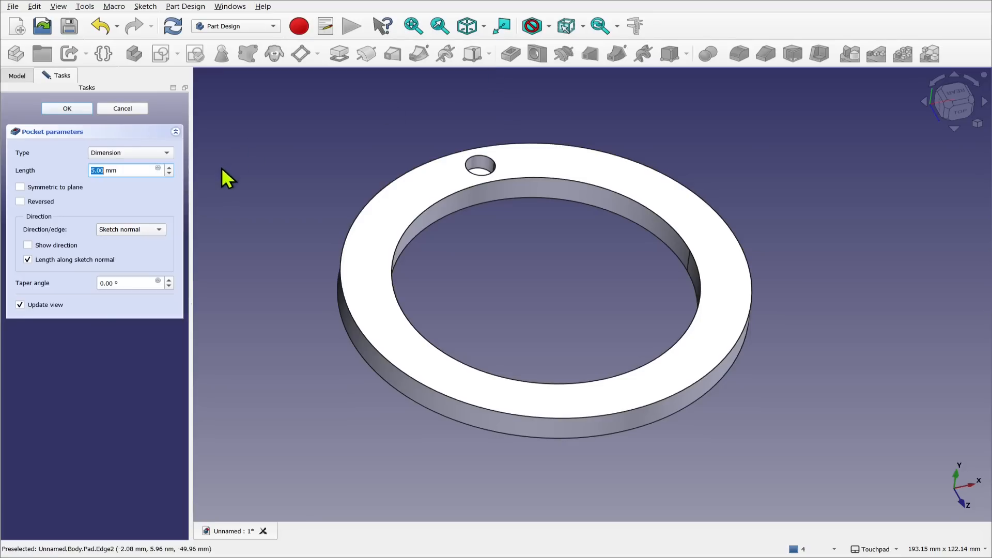
left_click(68, 109)
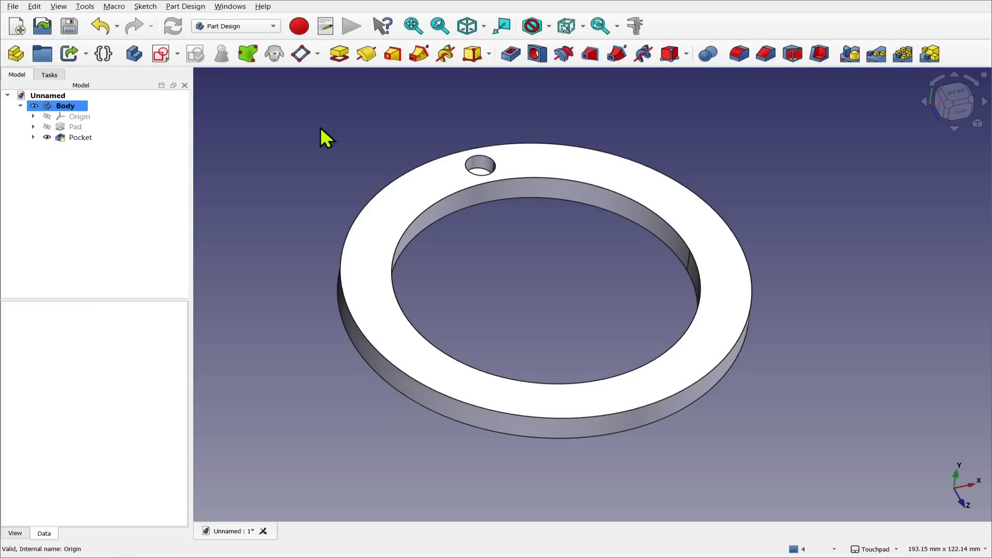
- Chamfer the upper edge of the small hole with an equal distance of 1 mm
left_click(501, 163)
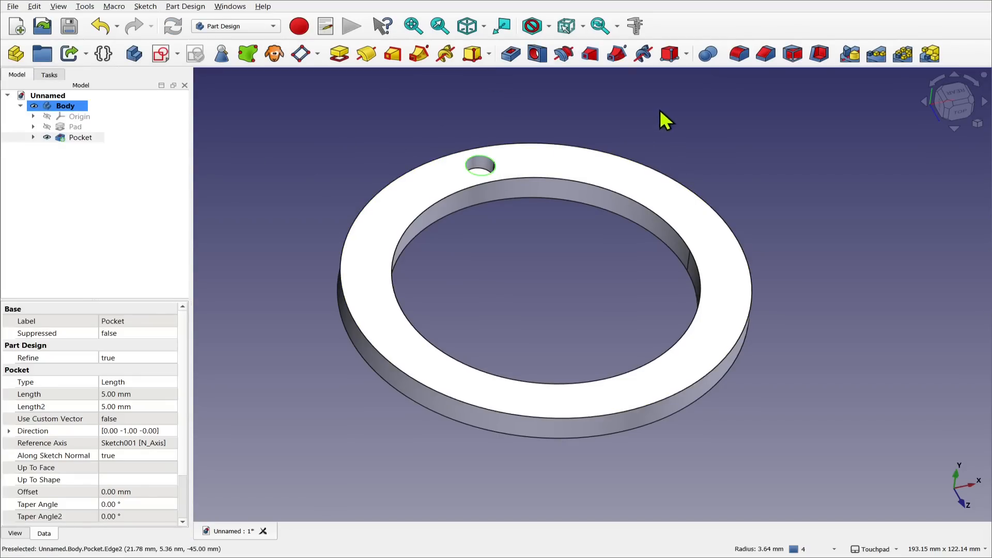
left_click(766, 54)
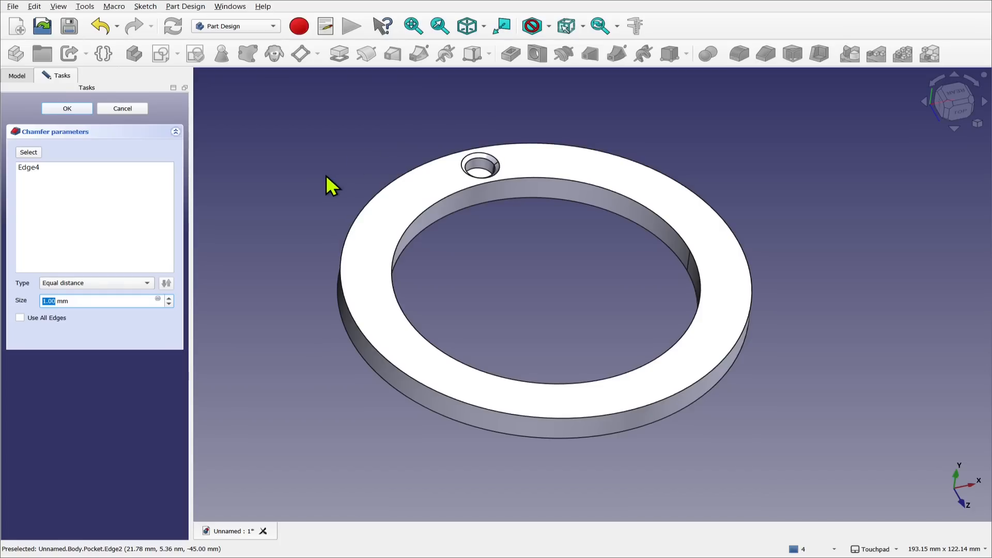
left_click(72, 109)
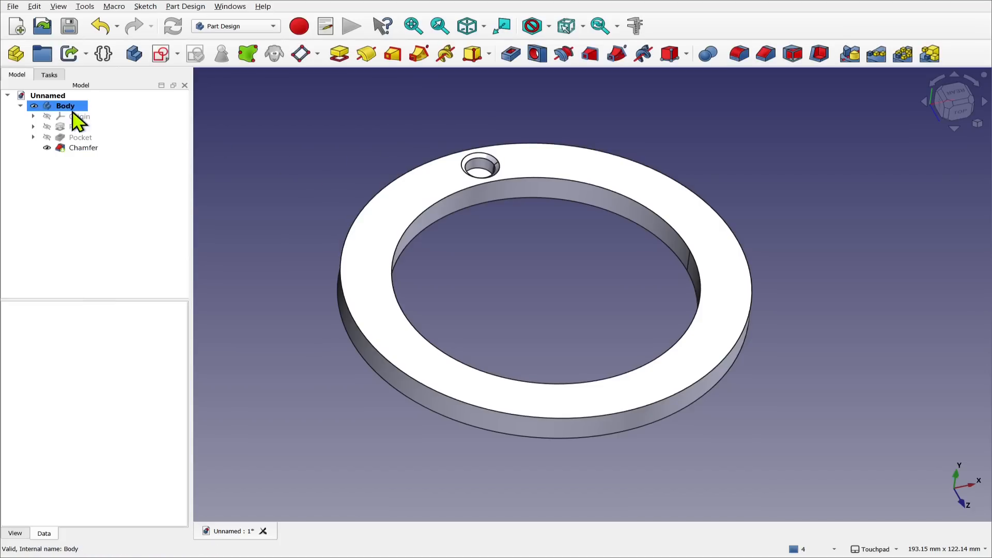
- Rename the pad, pocket and chamfer in the model tree to Feature1Pad, Feature2Pocket and Feature3Chamfer
middle_click_drag(404, 139, 613, 202, "alt")
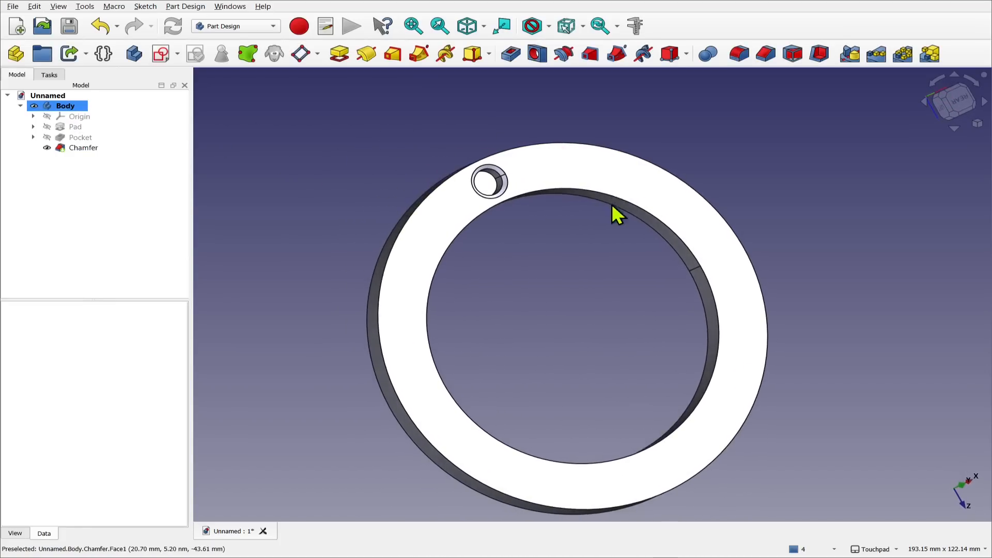
right_click(77, 127)
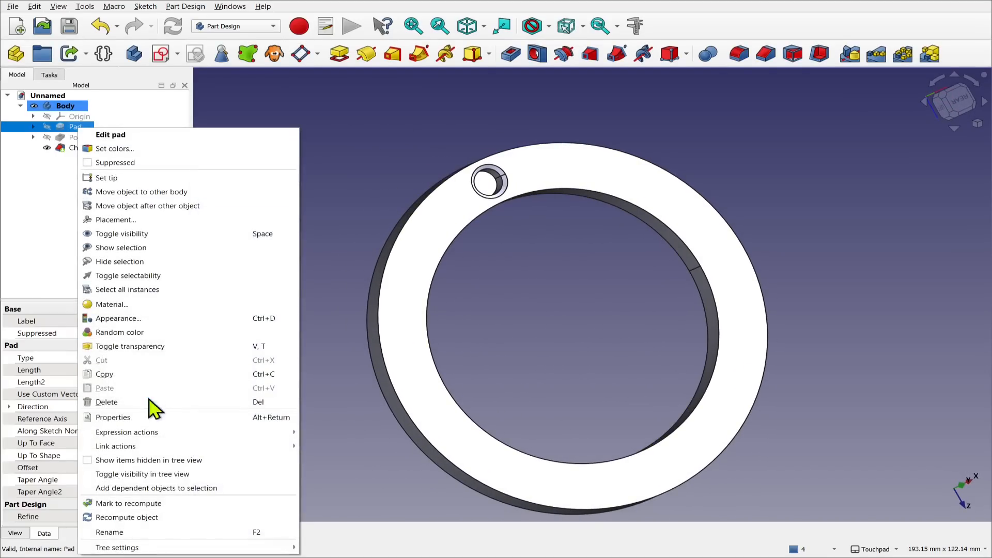
left_click(158, 532)
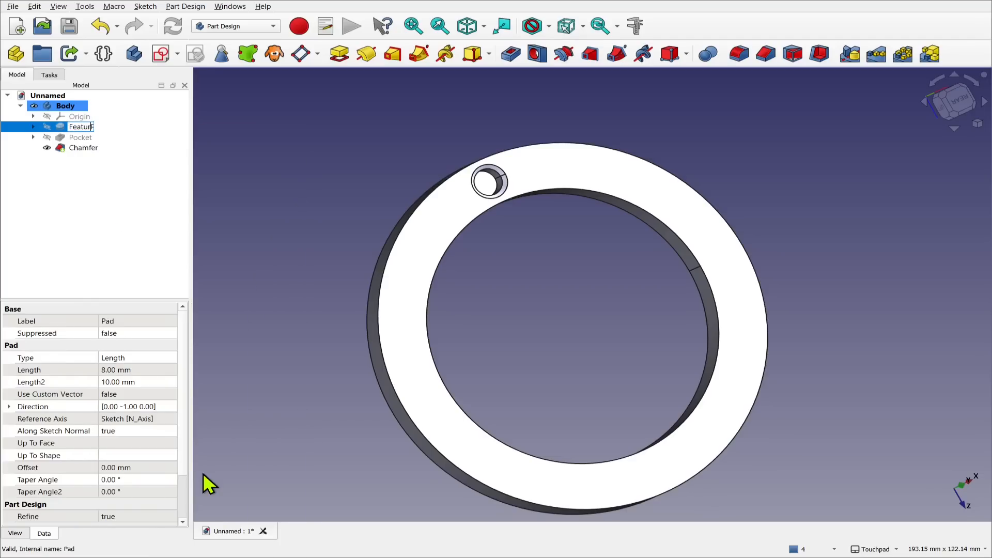
right_click(73, 140)
left_click(103, 405)
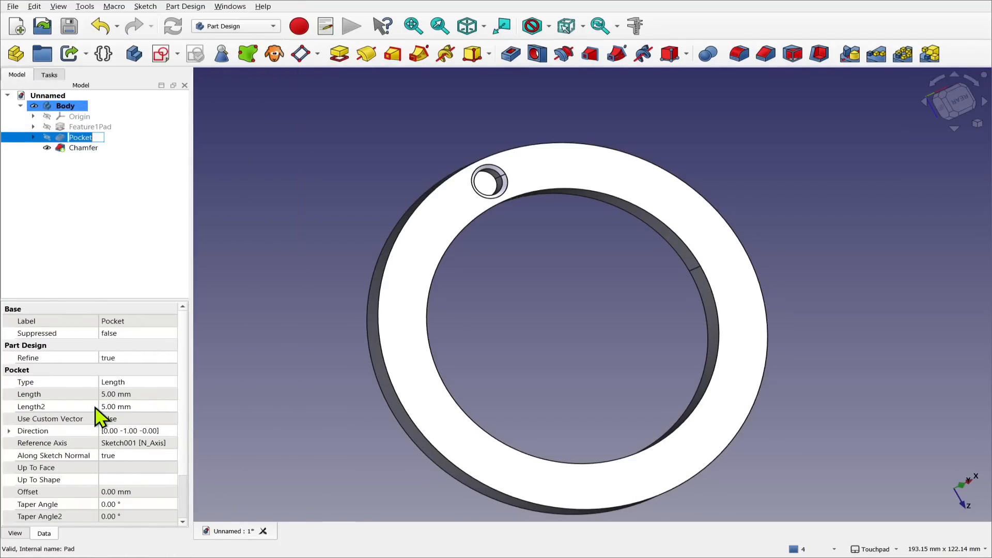
key("Home")
type("Featur")
right_click(80, 150)
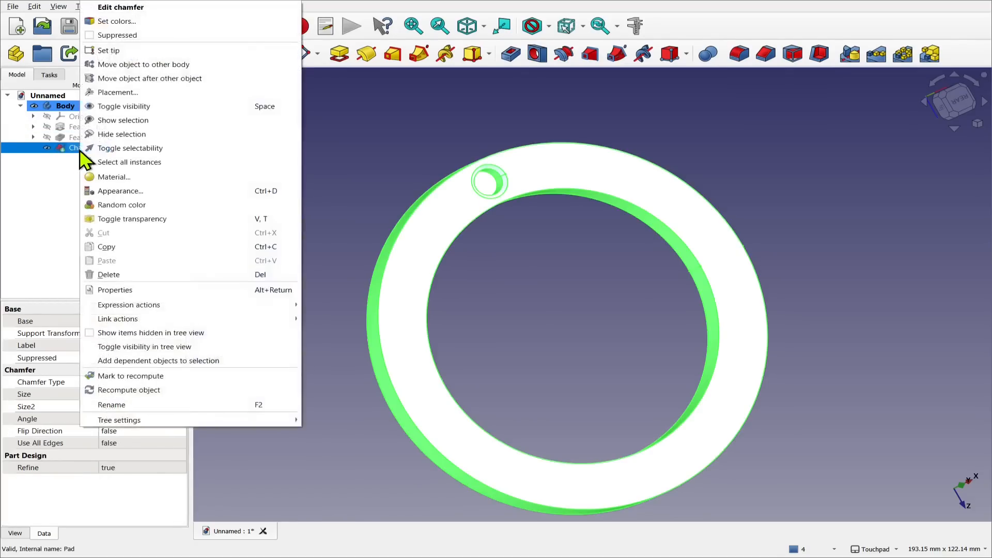
left_click(130, 405)
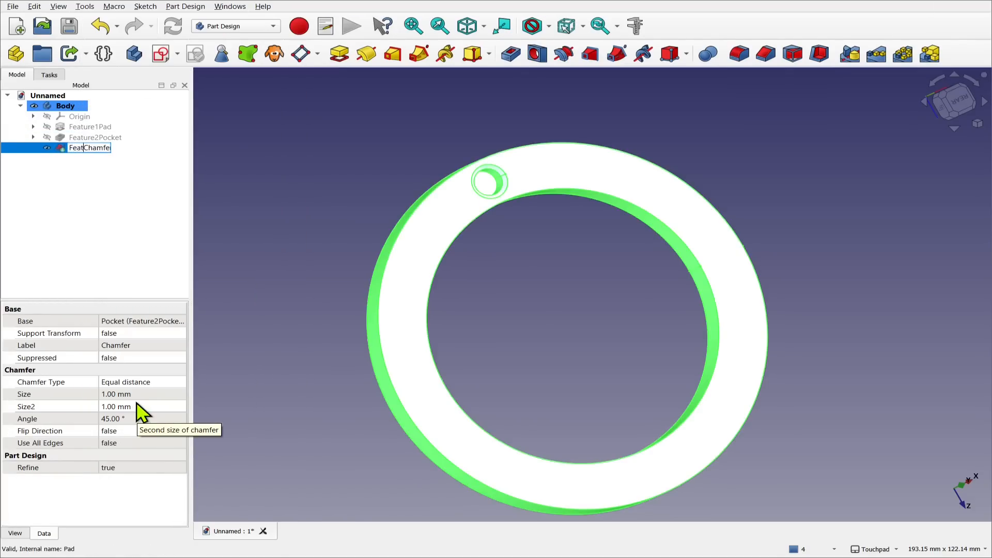
type("Feature3")
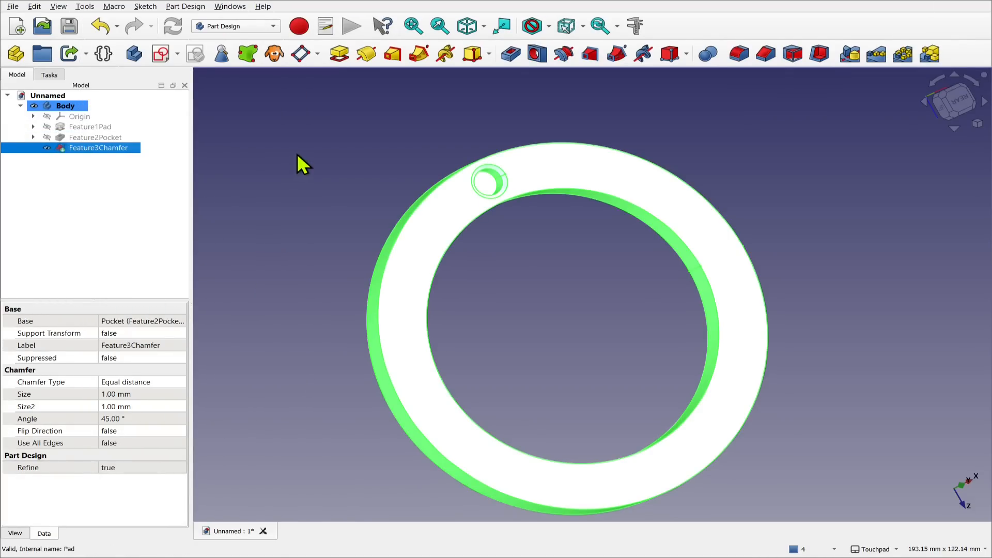
- Start a polar pattern of Feature2Pocket and Feature3Chamfer around the base Y axis
left_click(296, 151)
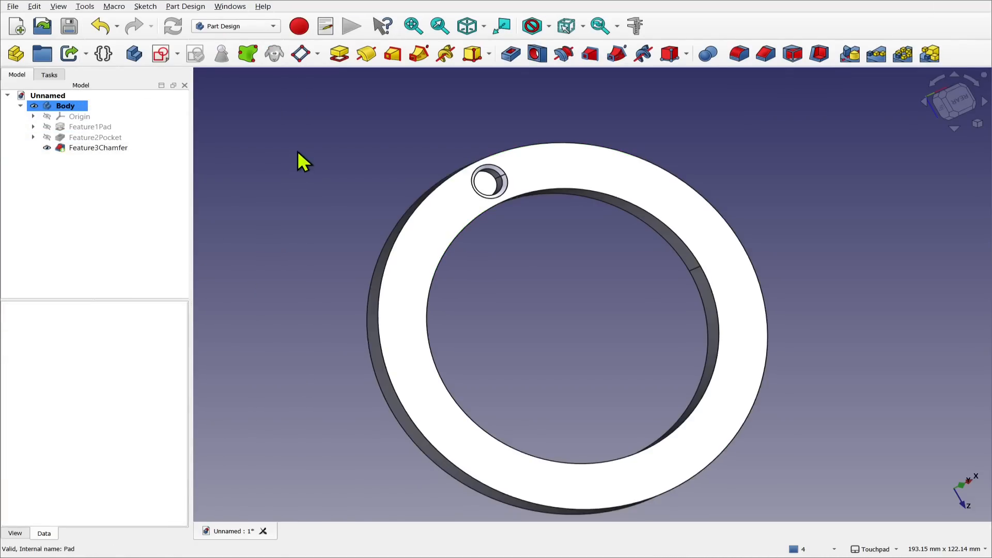
left_click(105, 137)
left_click(123, 148, "ctrl")
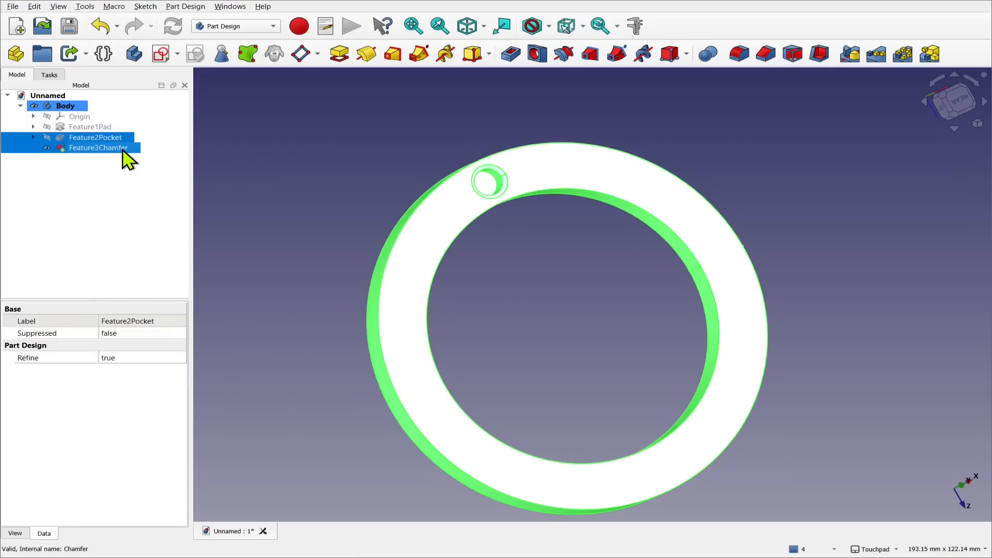
left_click(901, 56)
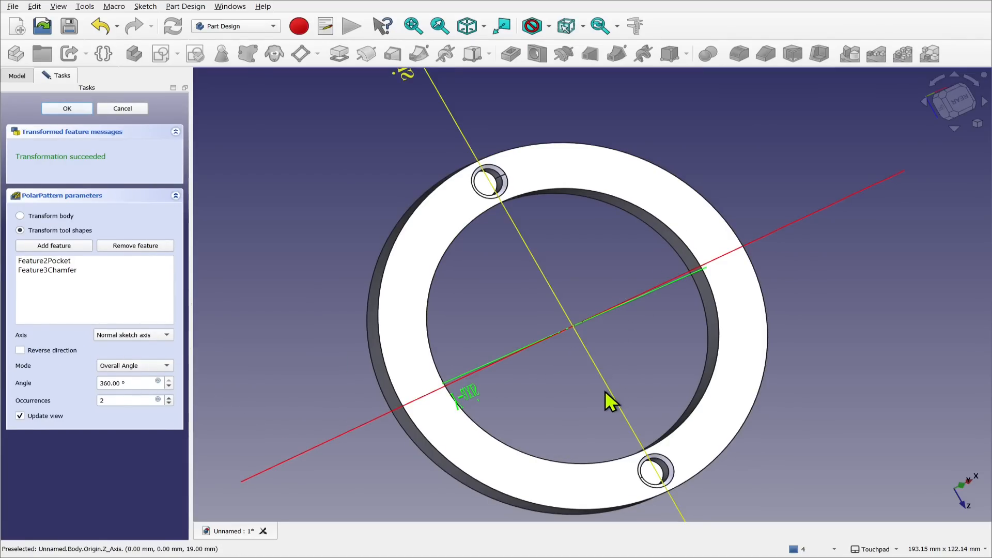
left_click_drag(604, 392, 556, 318, "alt")
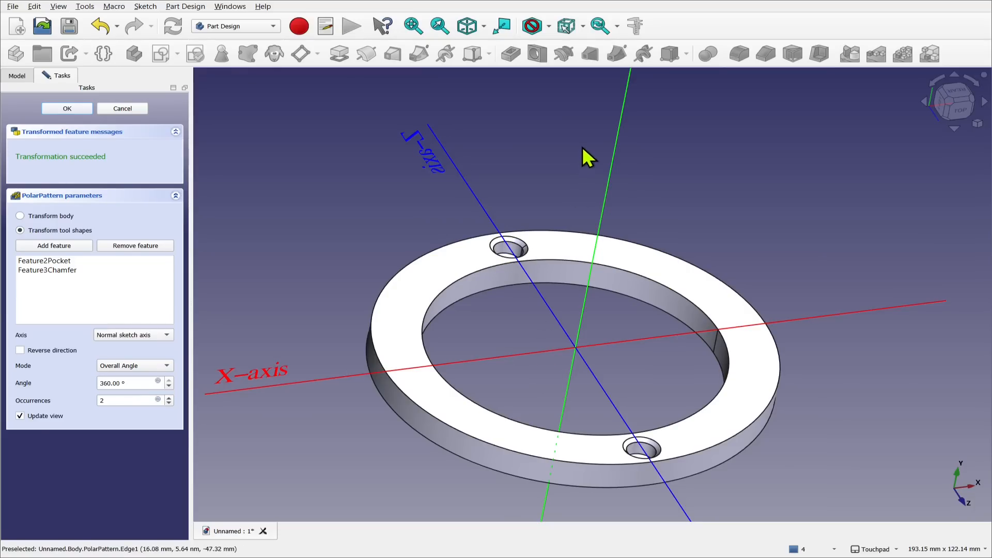
left_click(131, 335)
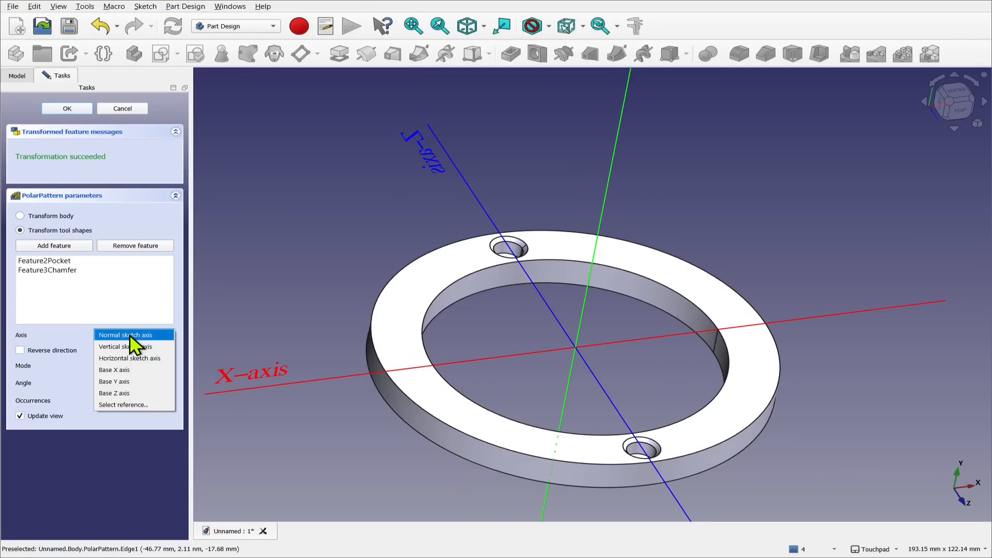
left_click(137, 382)
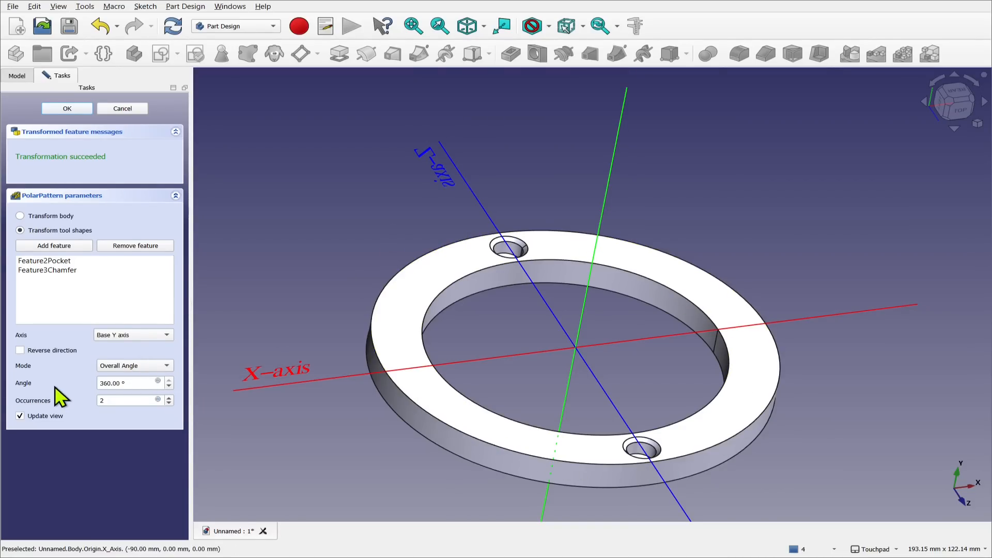
- Set the polar pattern's overall angle to 180° and its occurrences to 6
left_click_drag(108, 383, 89, 383)
type("18")
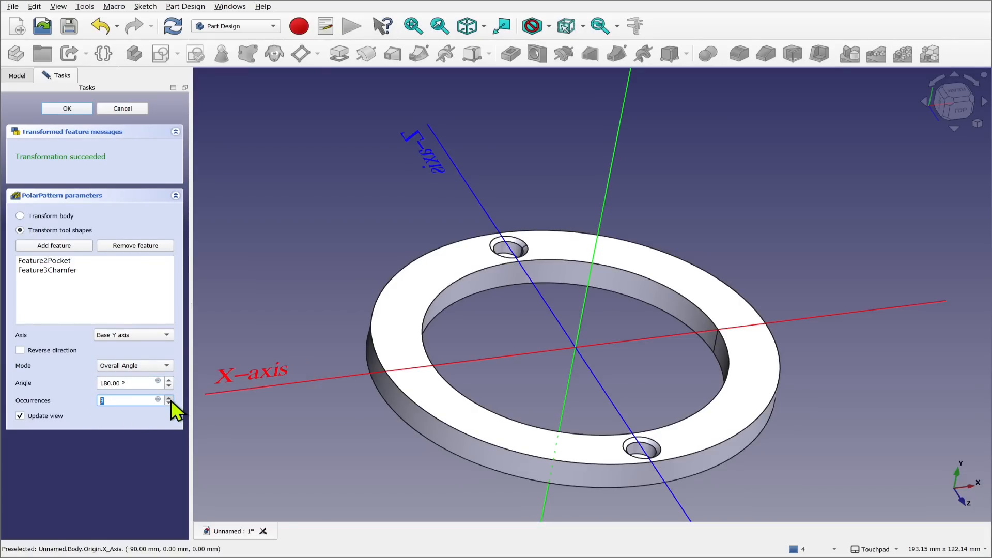
left_click(169, 398)
left_click(169, 398)
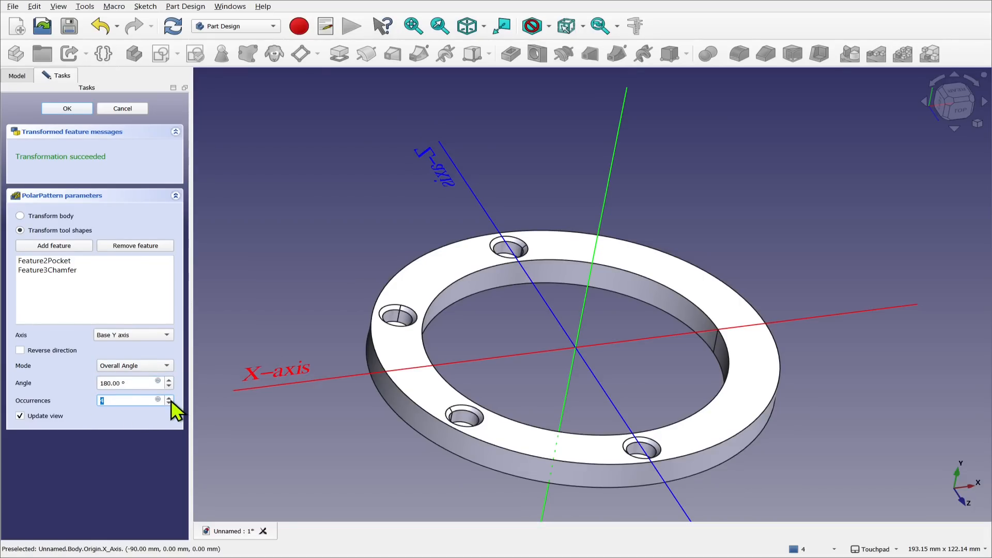
left_click(169, 399)
left_click(169, 399)
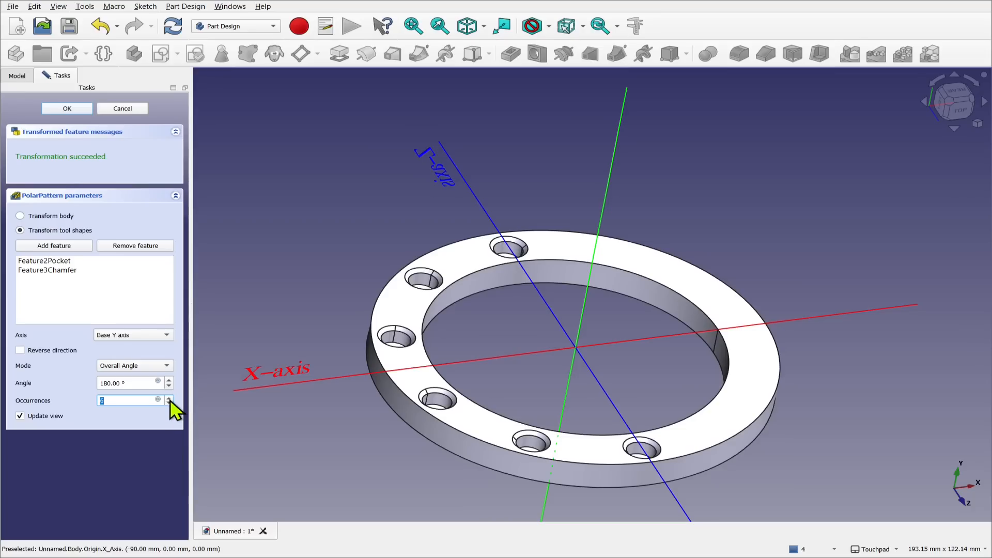
- Switch the polar pattern to Offset Angle mode, set the offset to 125° and accept the pattern
left_click(149, 368)
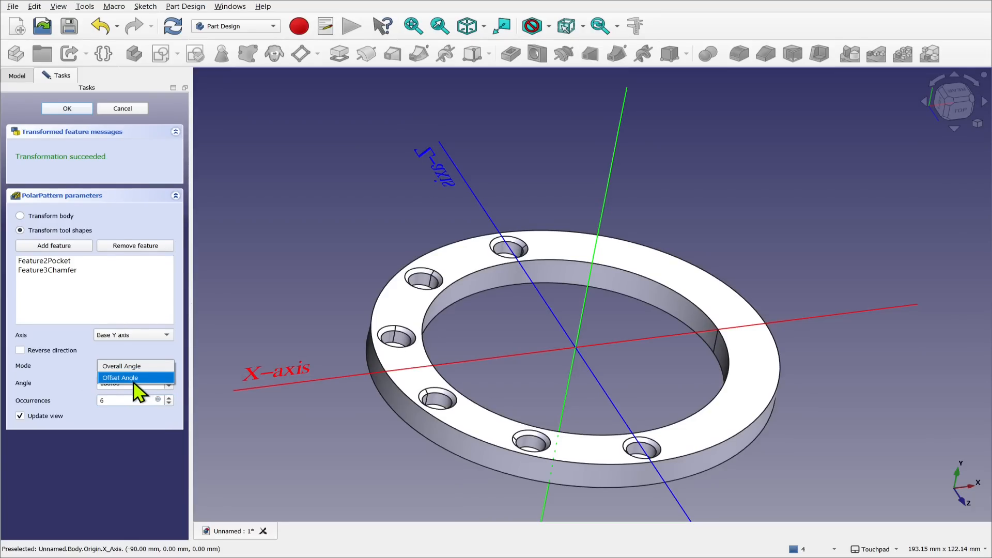
left_click(136, 378)
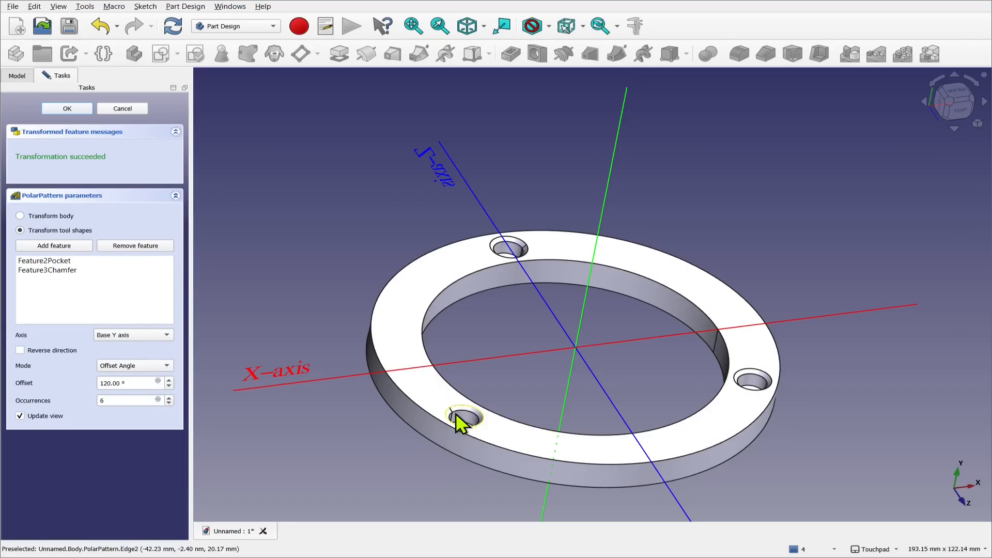
left_click(169, 381)
left_click(169, 381)
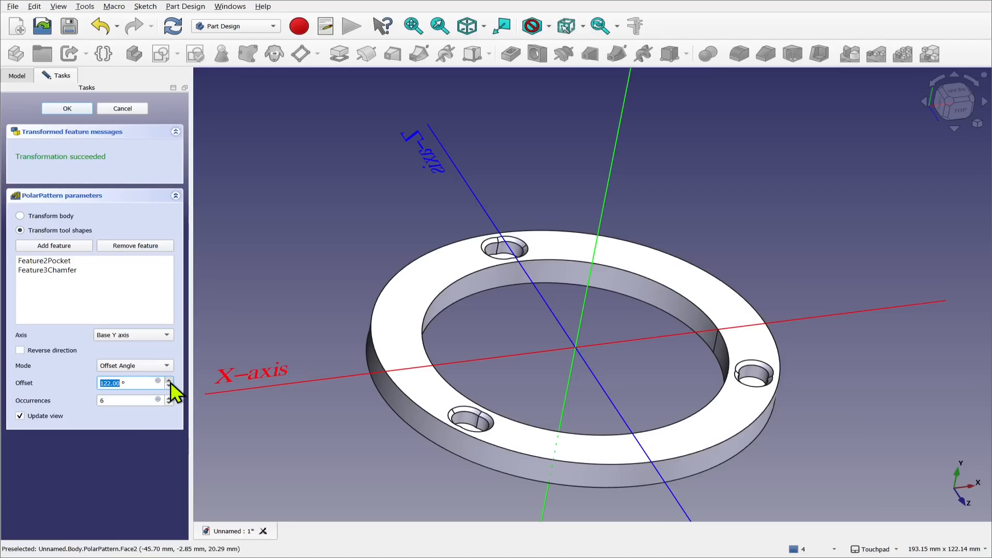
left_click(169, 381)
left_click(169, 381)
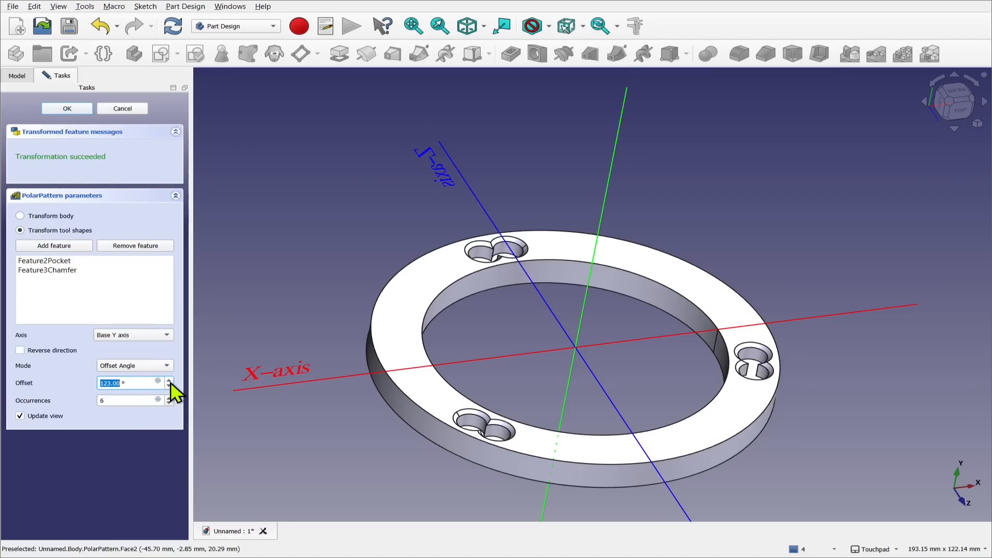
left_click(169, 381)
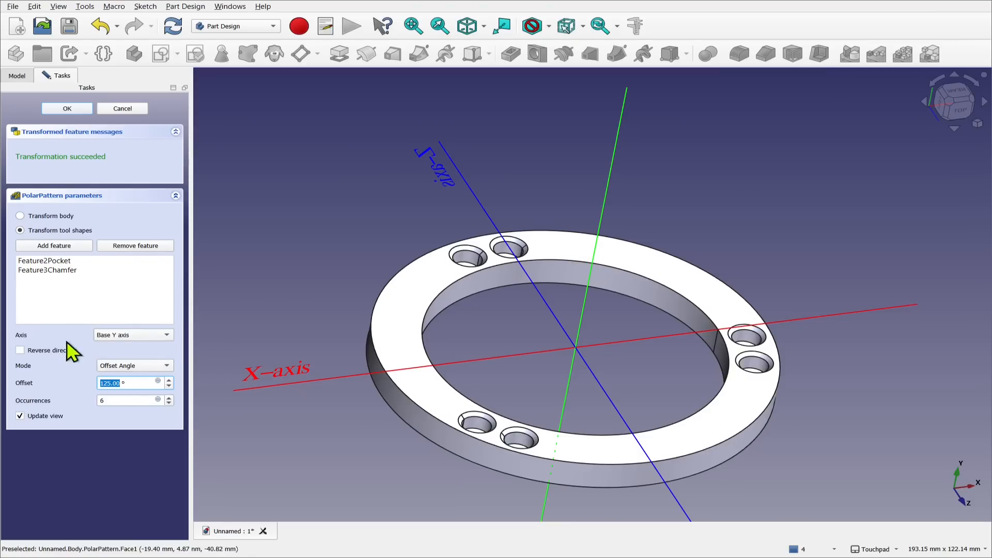
left_click(123, 337)
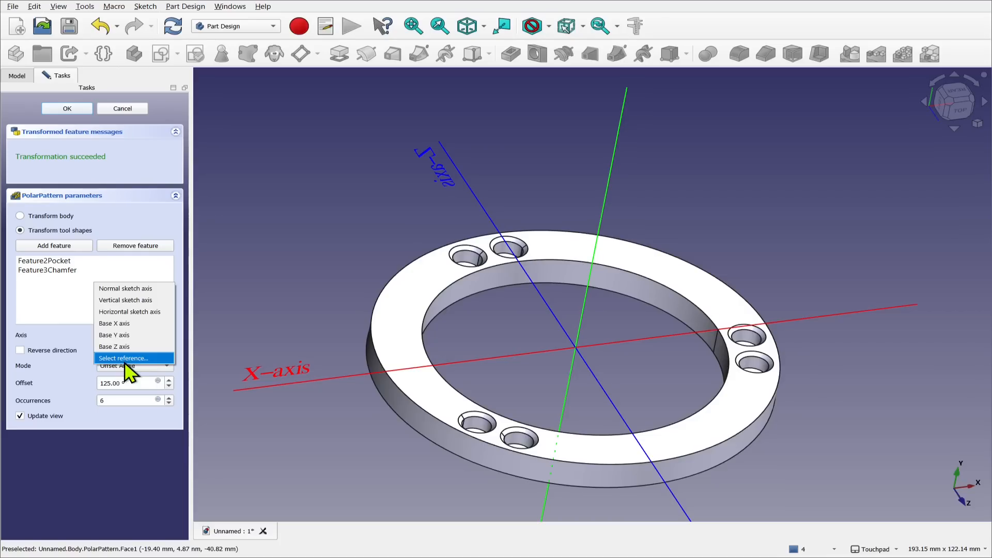
left_click(300, 300)
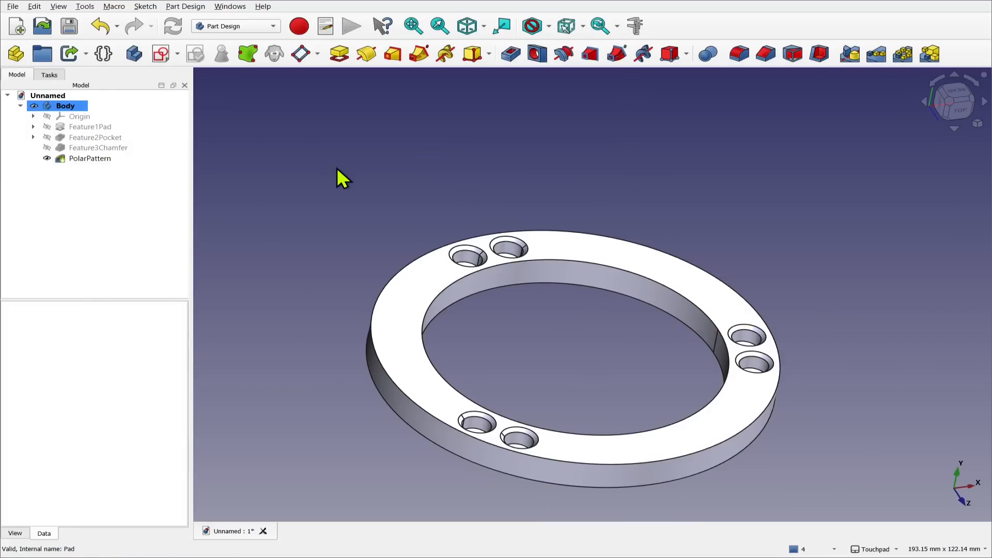
- Start a new sketch on the XY base plane of the ring's body
left_click_drag(571, 231, 527, 184, "alt")
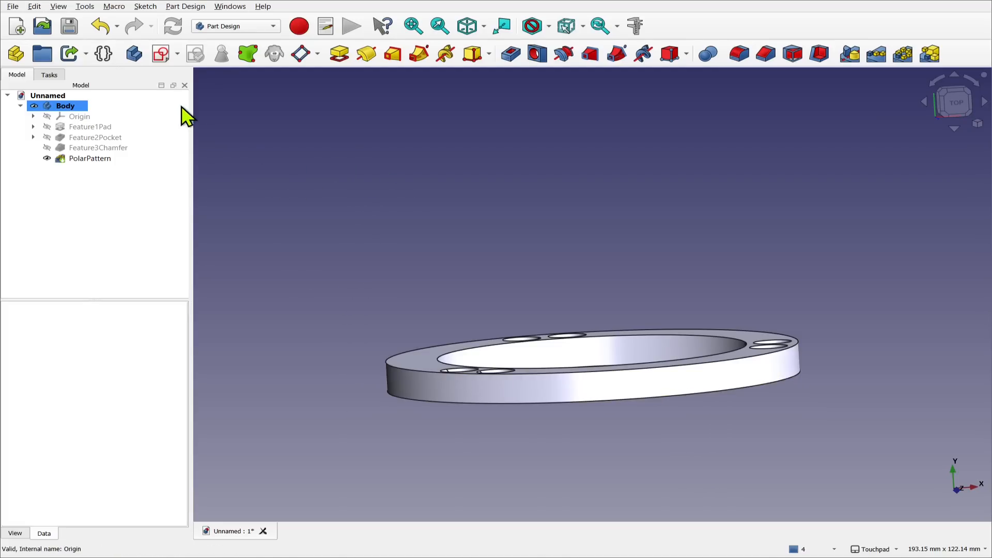
left_click(160, 55)
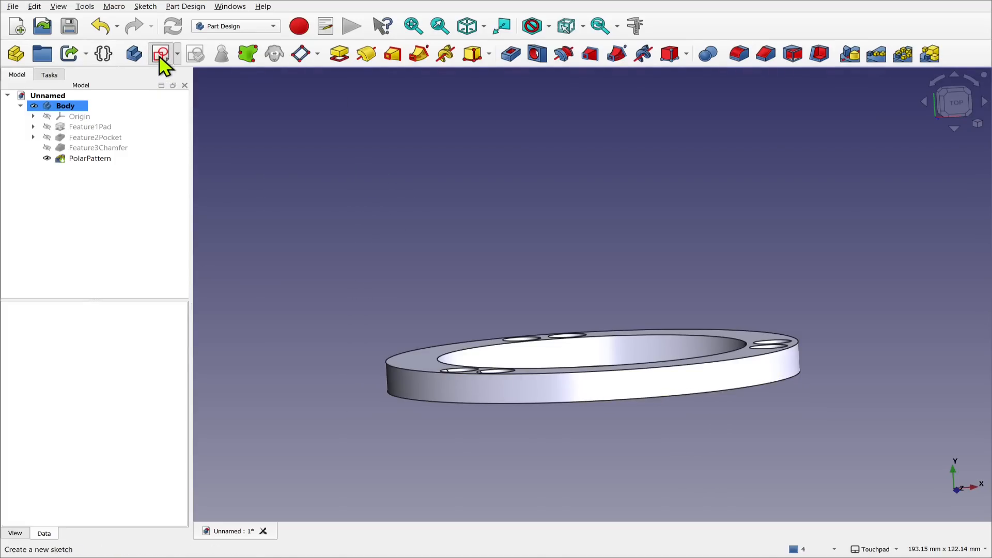
scroll(414, 190, "down", 2)
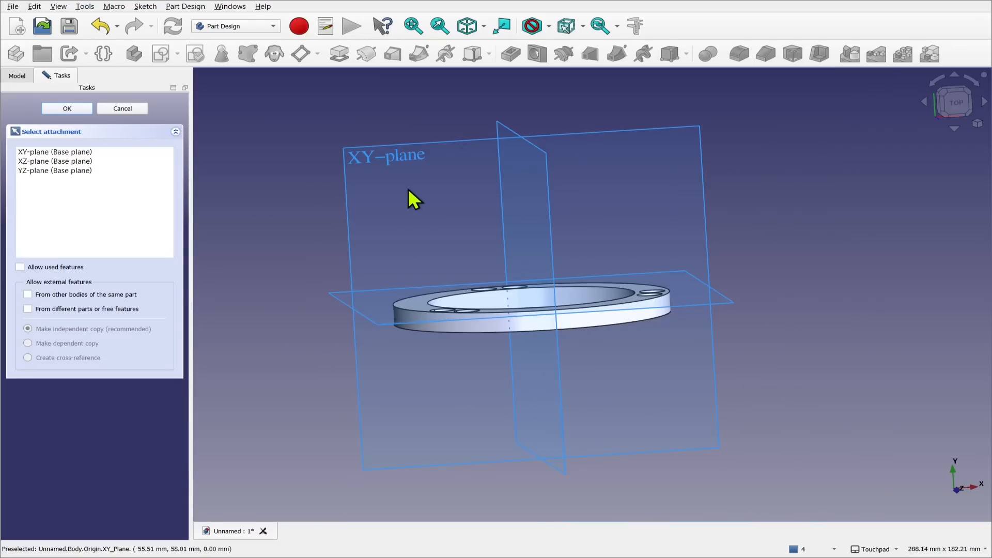
mouse_move(479, 235)
left_mouse_down("shift")
mouse_move(529, 270)
mouse_move(481, 237)
left_mouse_up("shift")
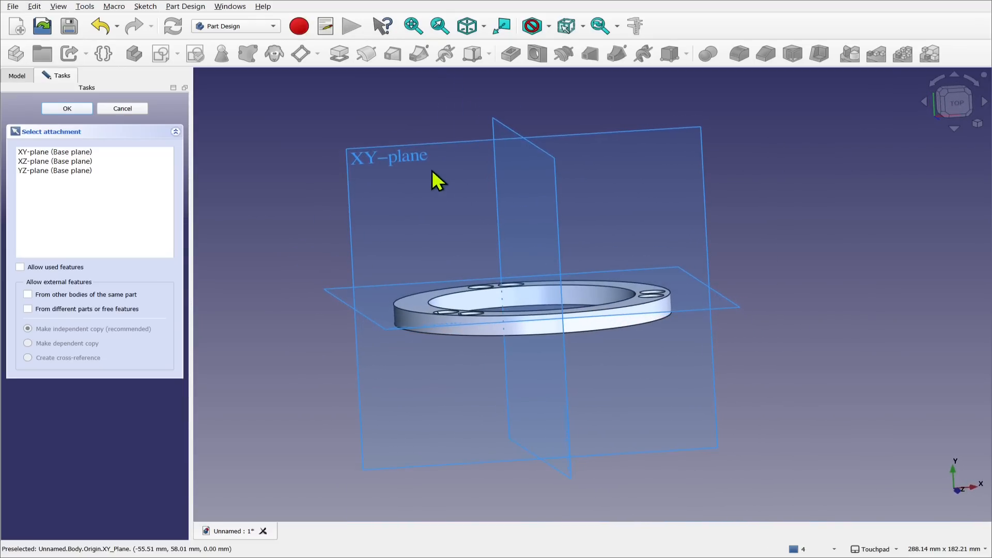
left_click(381, 139)
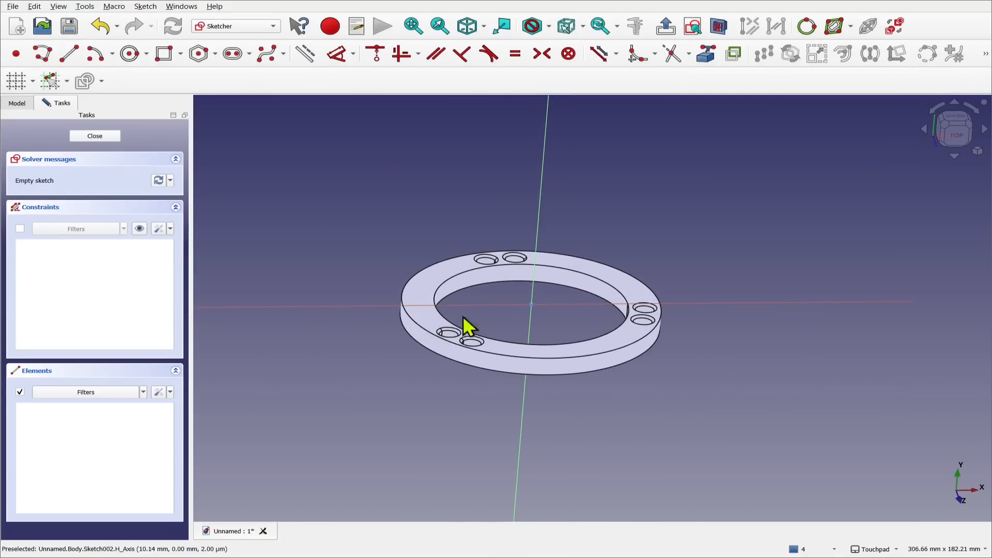
- Set the new sketch's attachment offset to 62 mm in the z position, moving it outside the ring
left_click(16, 105)
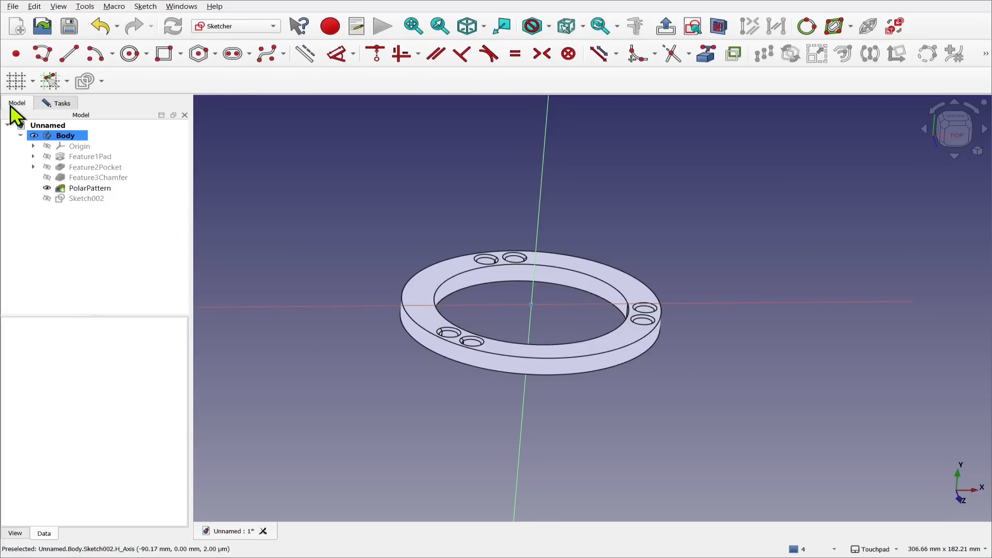
left_click(85, 201)
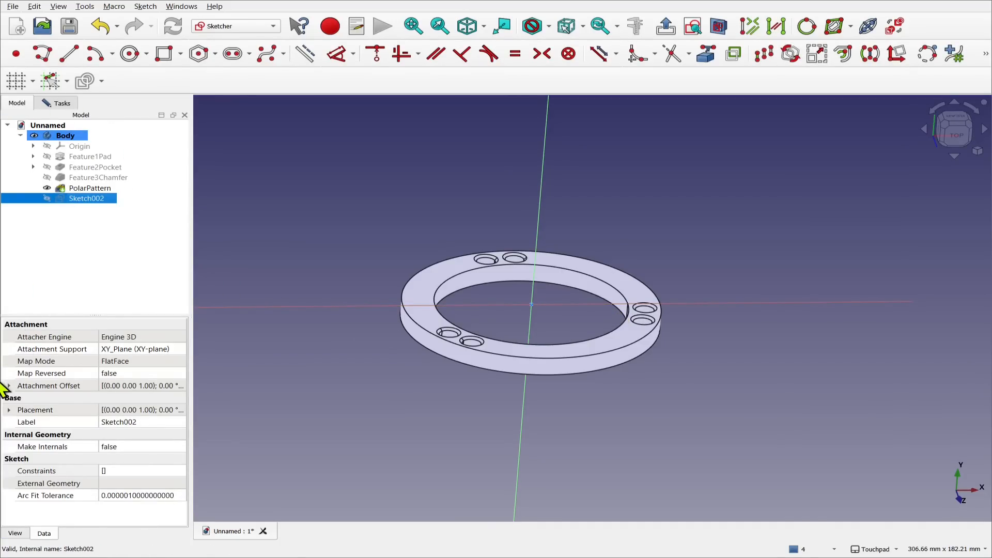
left_click(8, 387)
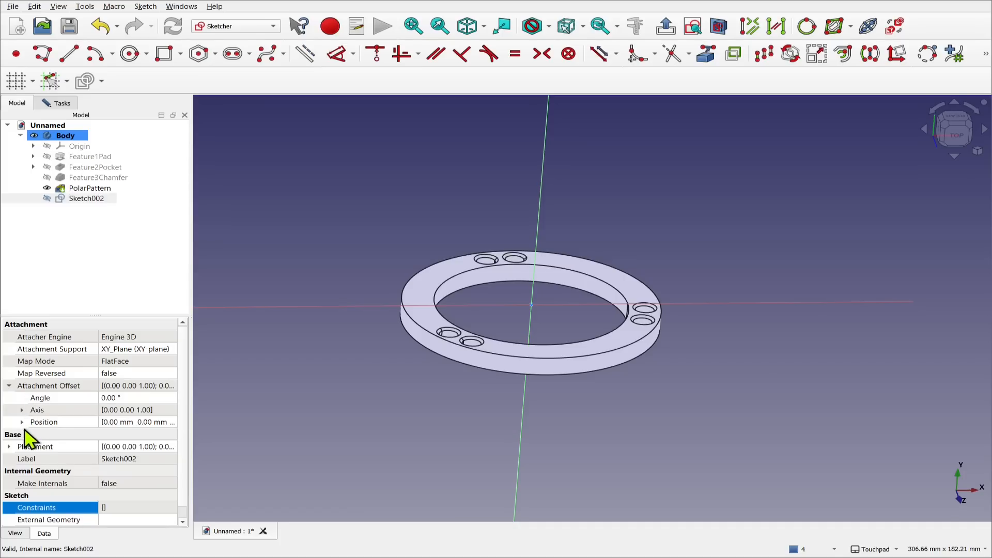
left_click(22, 422)
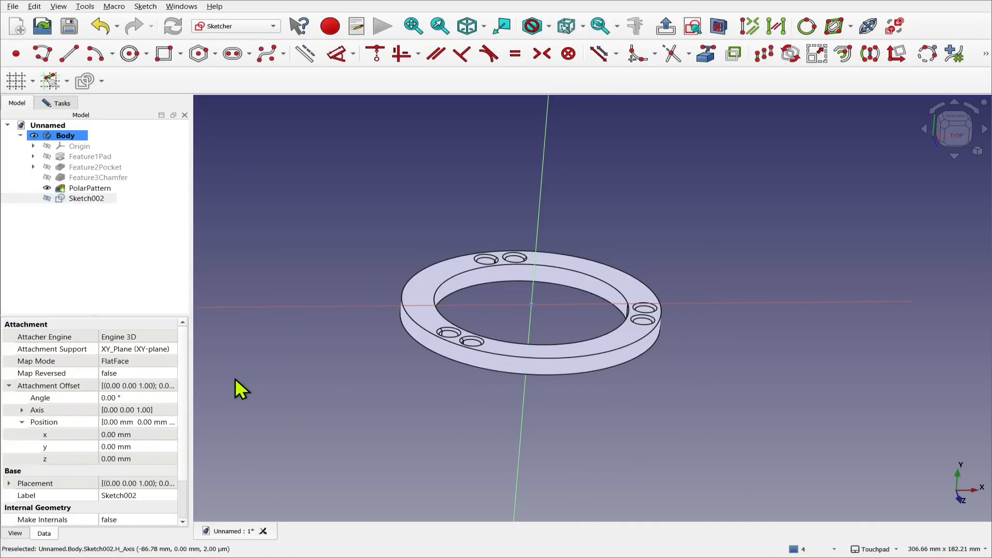
left_click(139, 459)
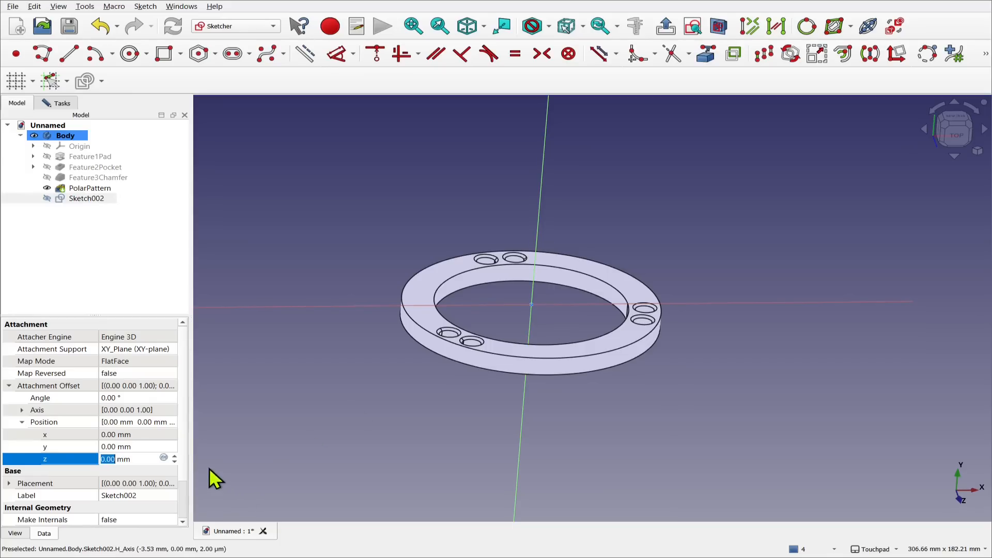
scroll(172, 457, "up", 5)
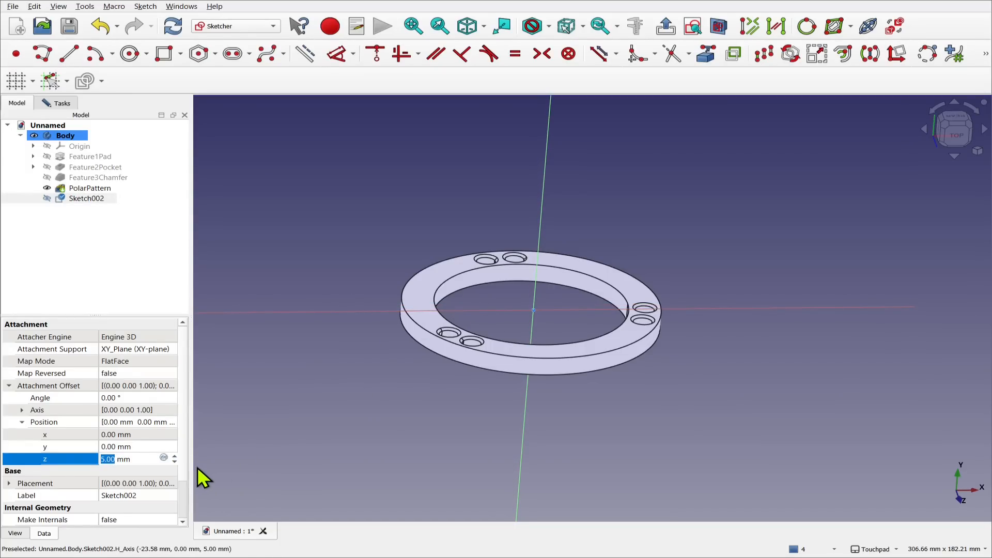
key("Up")
key("Up")
key("Up")
key("Up")
key("Up")
key("Up")
key("Up")
key("Up")
key("Up")
key("Up")
key("Up")
key("Up")
key("Up")
key("Up")
key("Up")
key("Up")
key("Up")
key("Up")
key("Up")
key("Up")
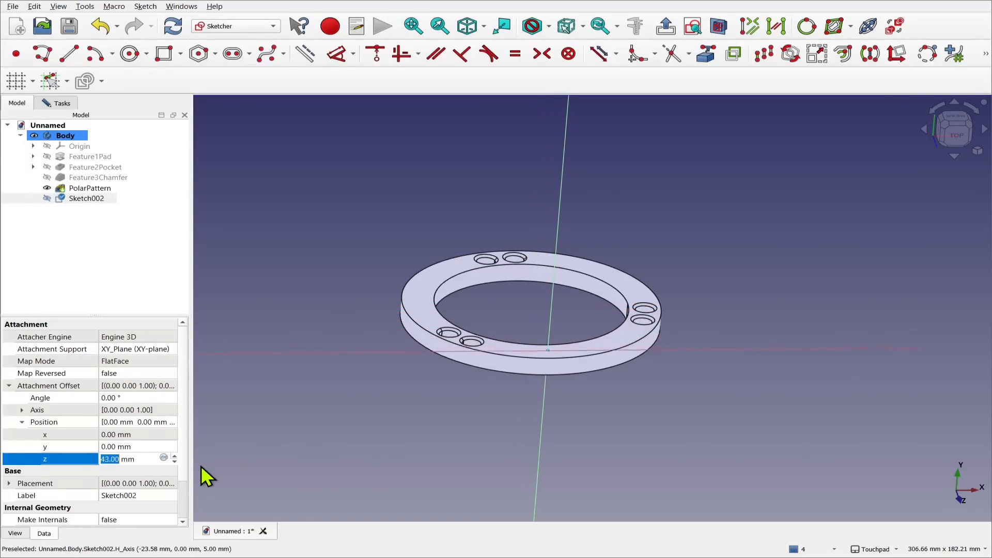
key("Up")
key("Up")
key("Up")
key("Up")
key("Up")
key("Up")
key("Up")
key("Up")
key("Up")
key("Up")
key("Up")
key("Up")
key("Up")
key("Up")
key("Up")
key("Up")
key("Up")
key("Up")
key("Up")
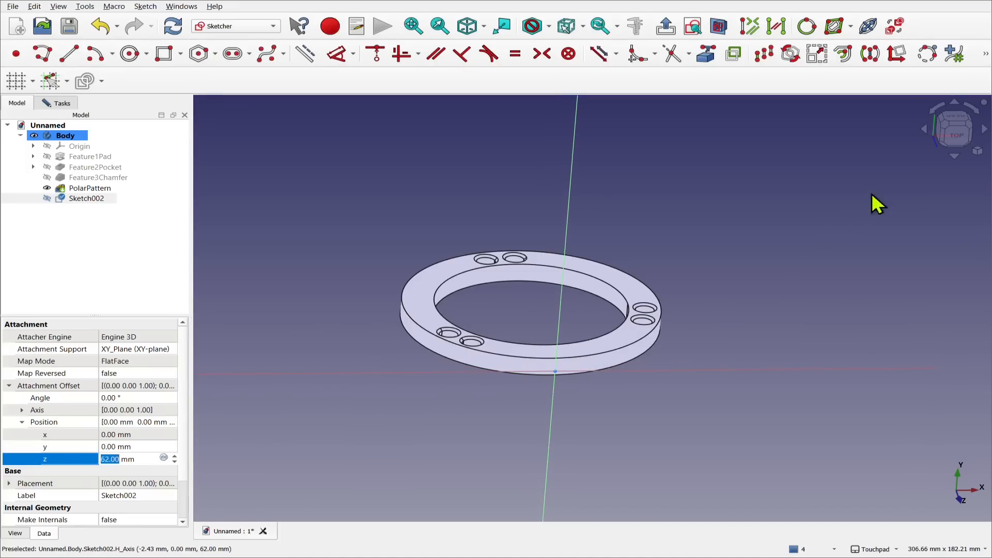
- Sketch a small circle centred on the vertical axis, about midway up the ring's outer side, and close the sketch
left_click(955, 145)
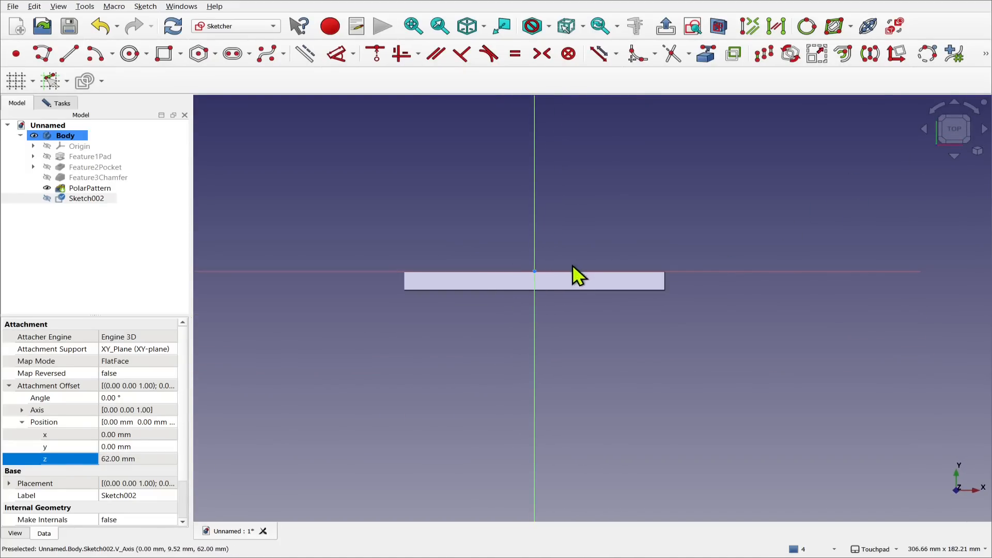
left_click_drag(509, 290, 472, 306, "shift")
left_click(130, 54)
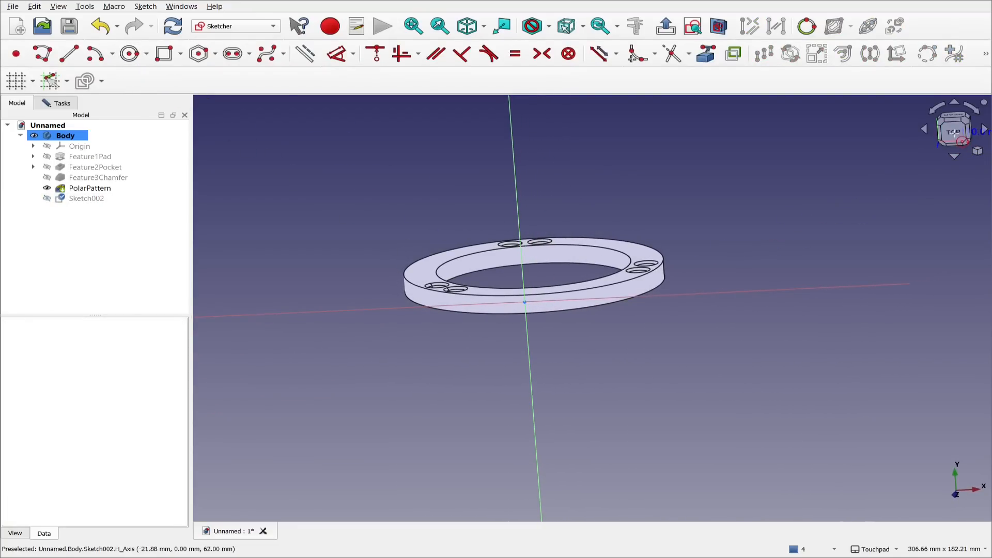
left_click(962, 140)
scroll(530, 282, "up", 4)
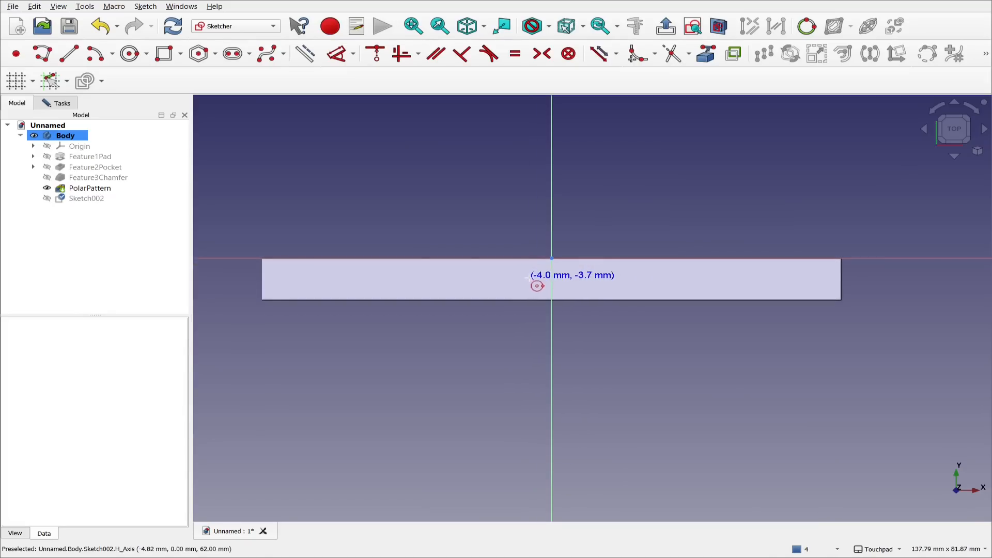
left_click(552, 277)
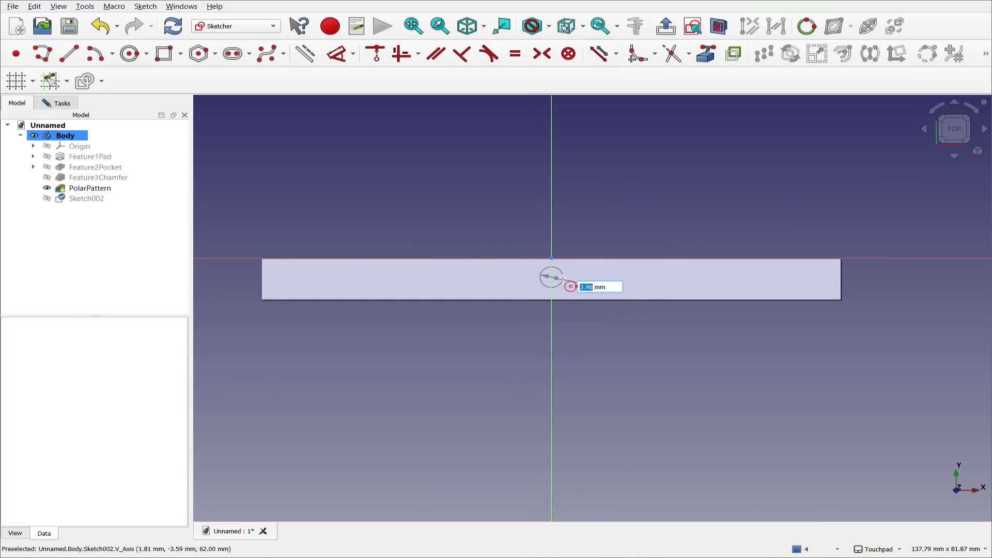
left_click(566, 282)
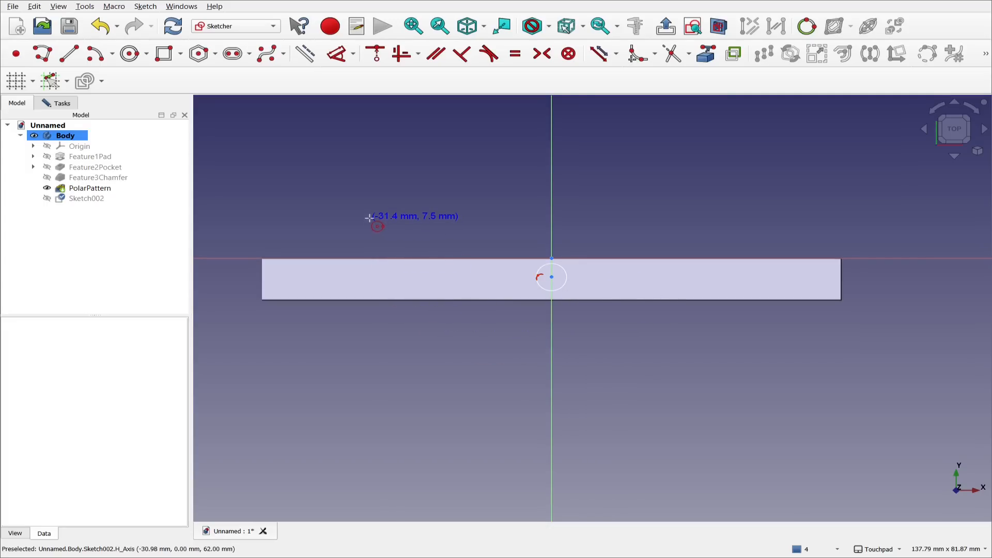
left_click(66, 104)
left_click(90, 136)
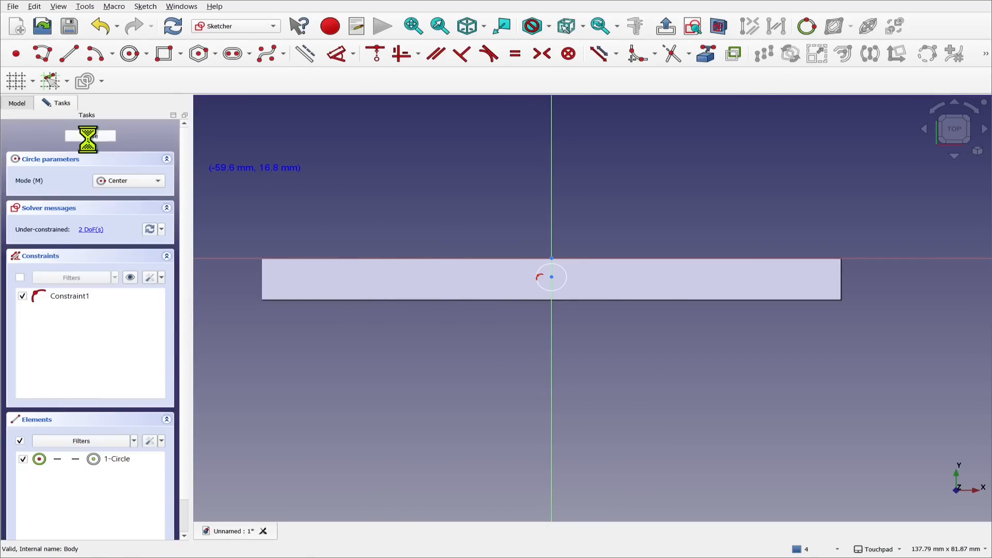
- Pocket the offset circle sketch into the ring's outer side with a length of 14 mm
left_click_drag(571, 326, 643, 380, "shift")
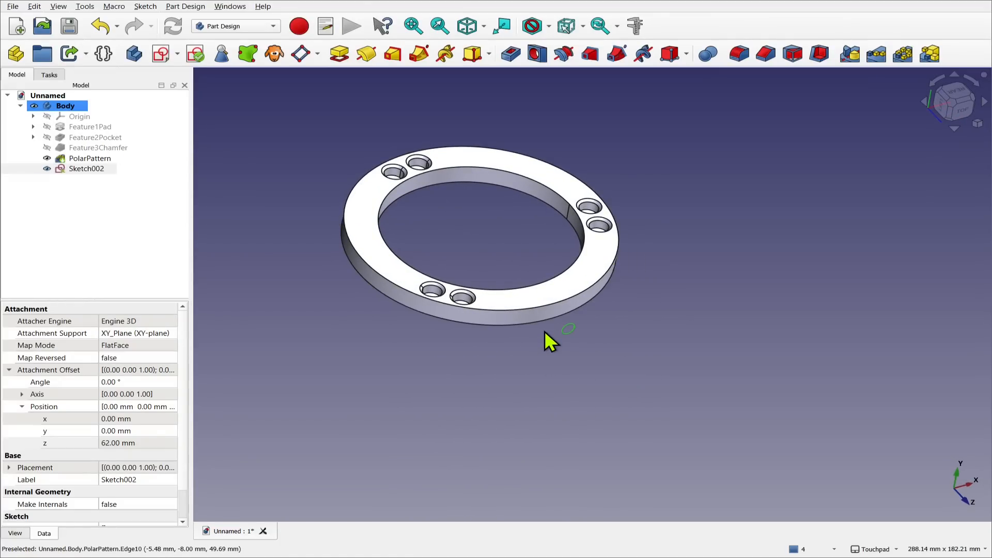
left_click(513, 56)
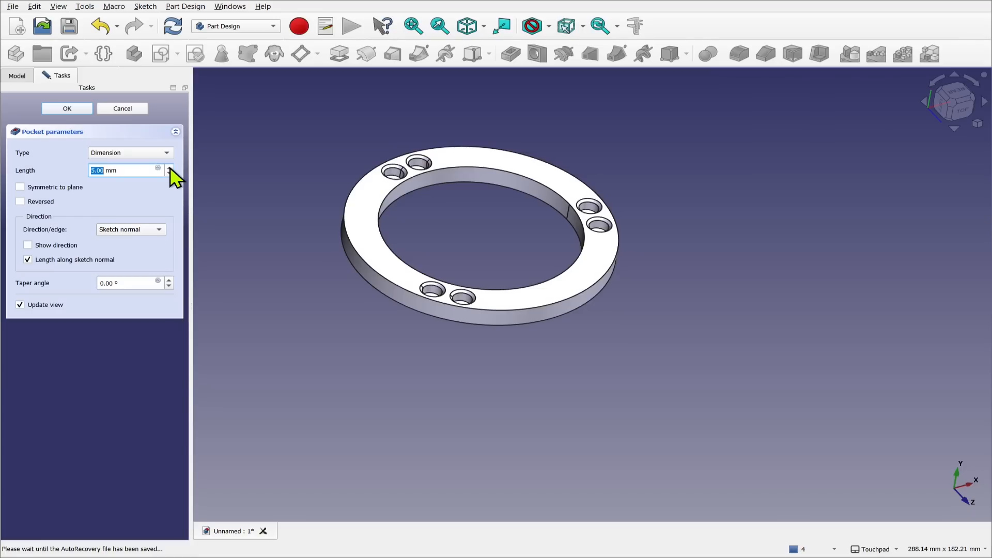
key("Up")
key("Up")
key("Up")
key("Up")
key("Up")
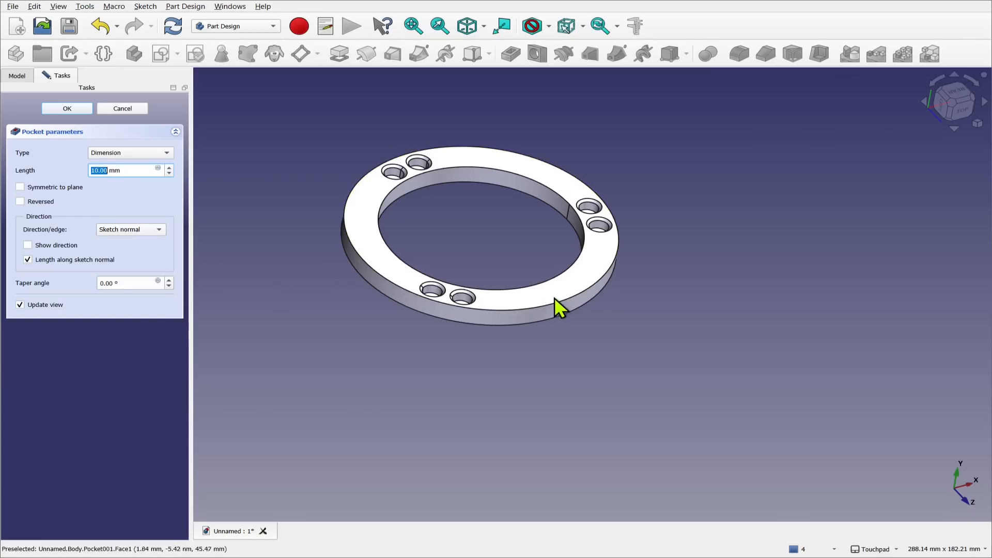
key("Up")
key("Up")
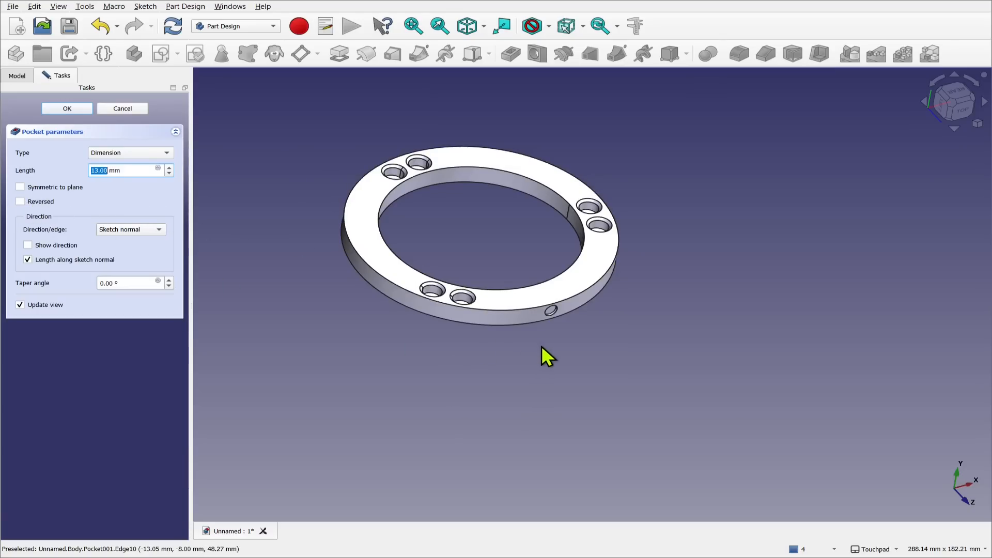
key("Up")
left_click(68, 109)
- Create a polar pattern of the side hole pocket around the Base Y axis
left_click_drag(558, 375, 526, 336, "alt")
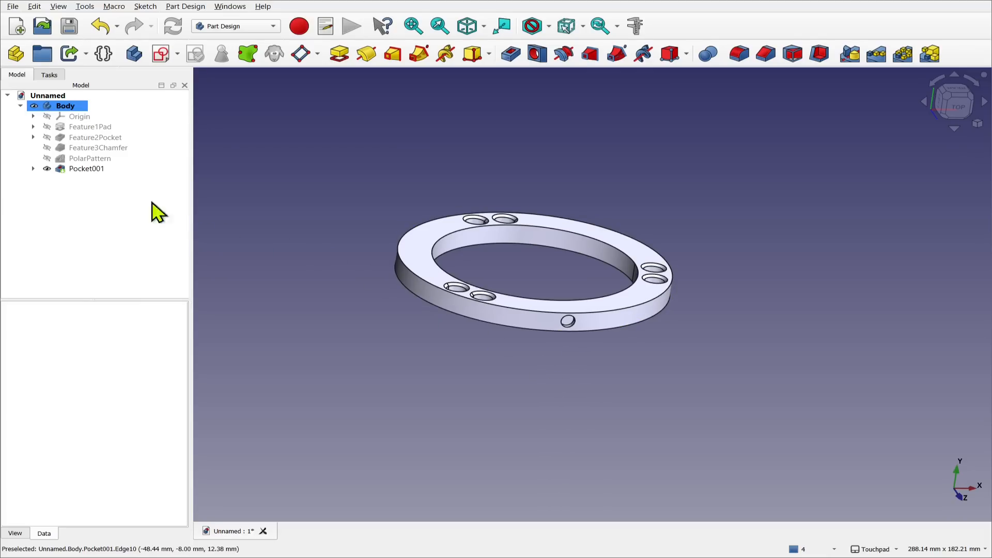
left_click(91, 170)
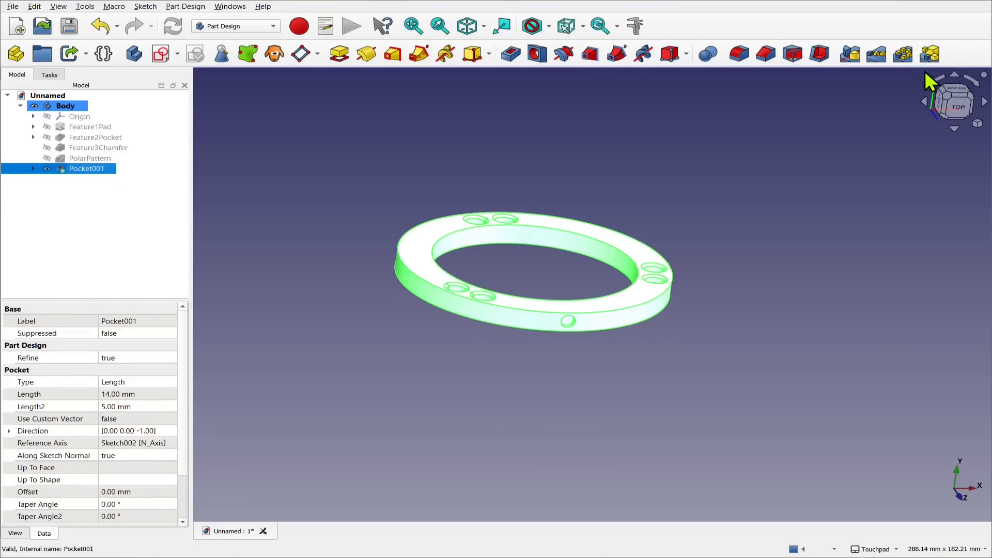
left_click(906, 55)
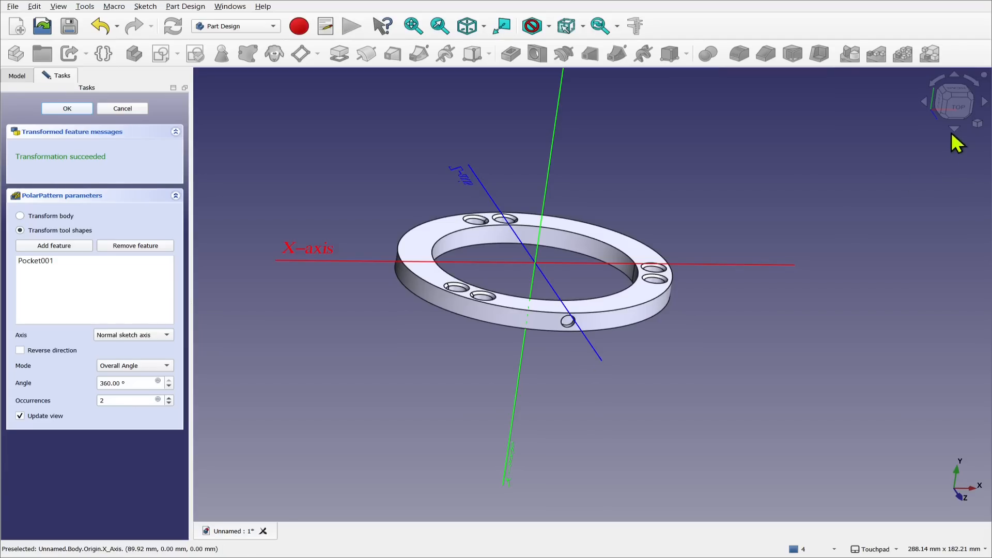
left_click(960, 102)
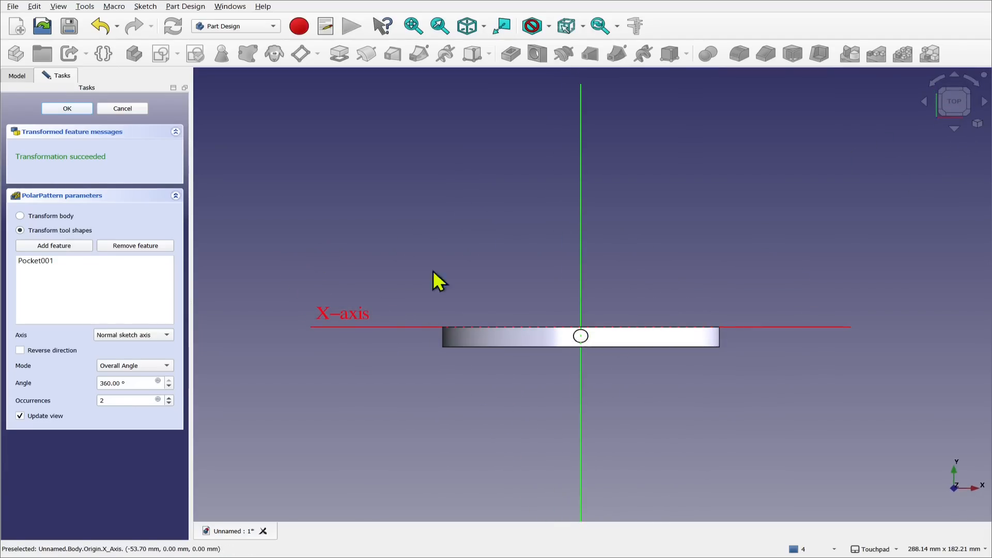
middle_click_drag(610, 379, 684, 469)
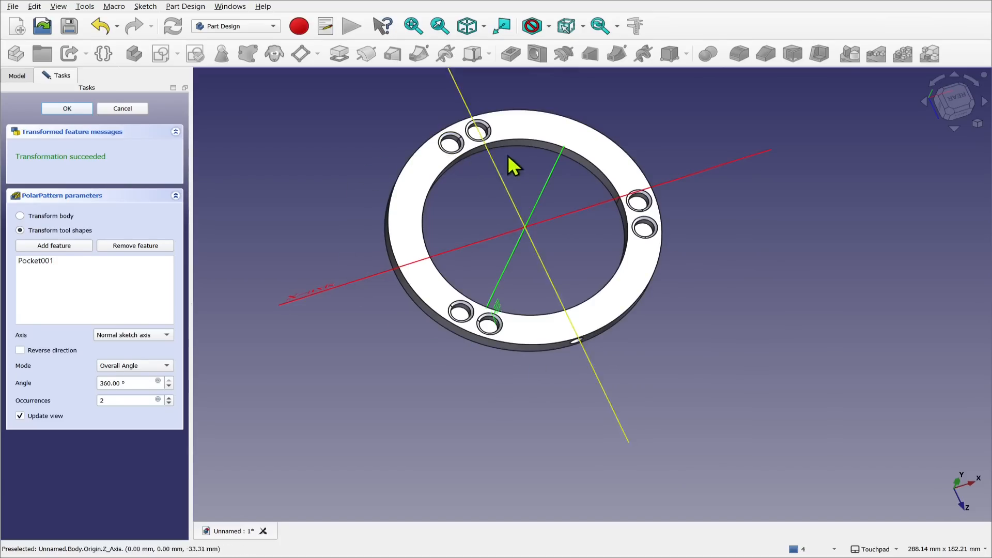
middle_click_drag(532, 261, 620, 242)
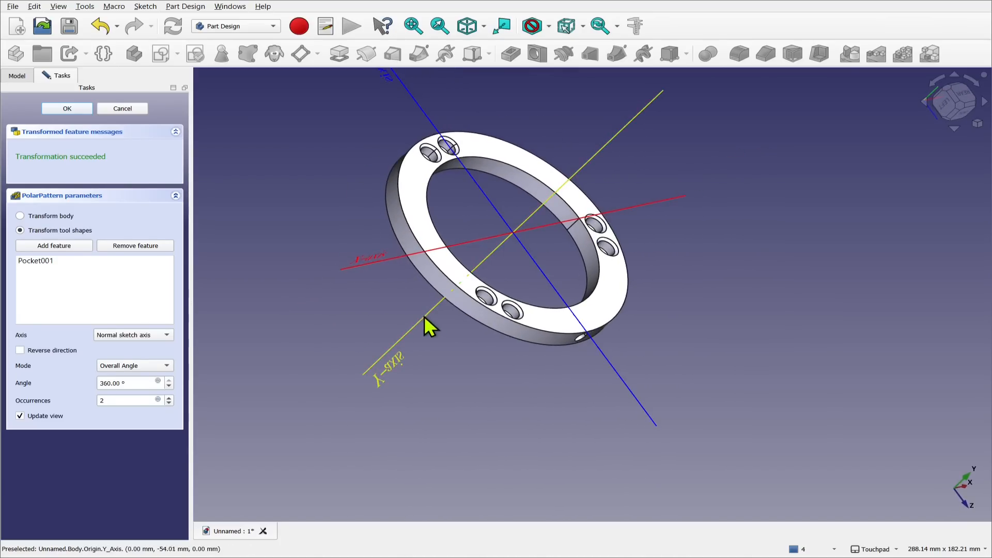
left_click(570, 182)
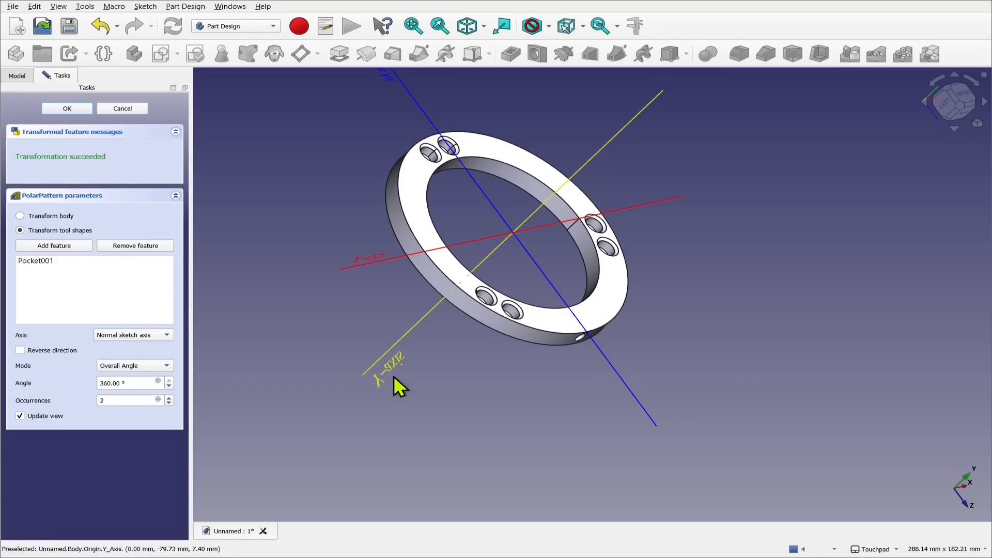
left_click(136, 336)
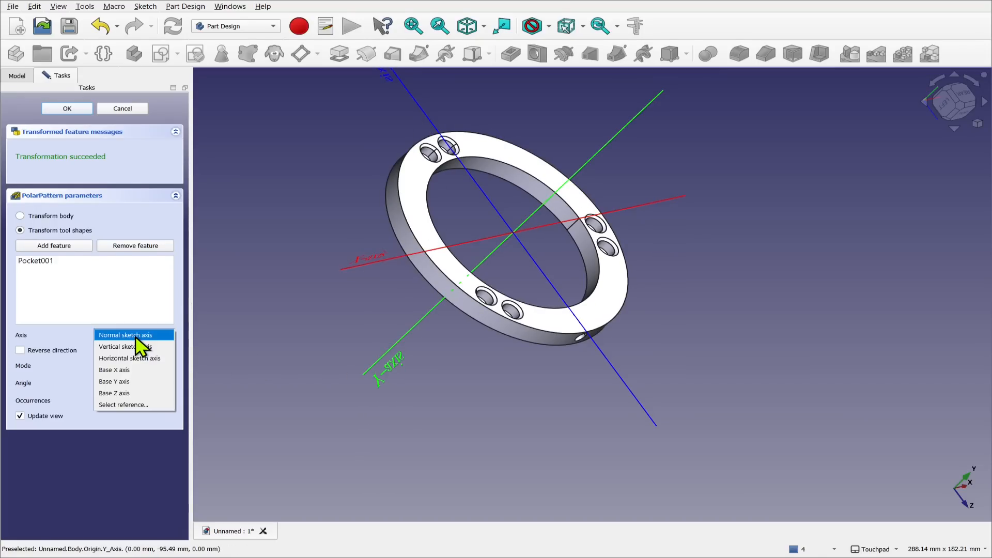
left_click(136, 382)
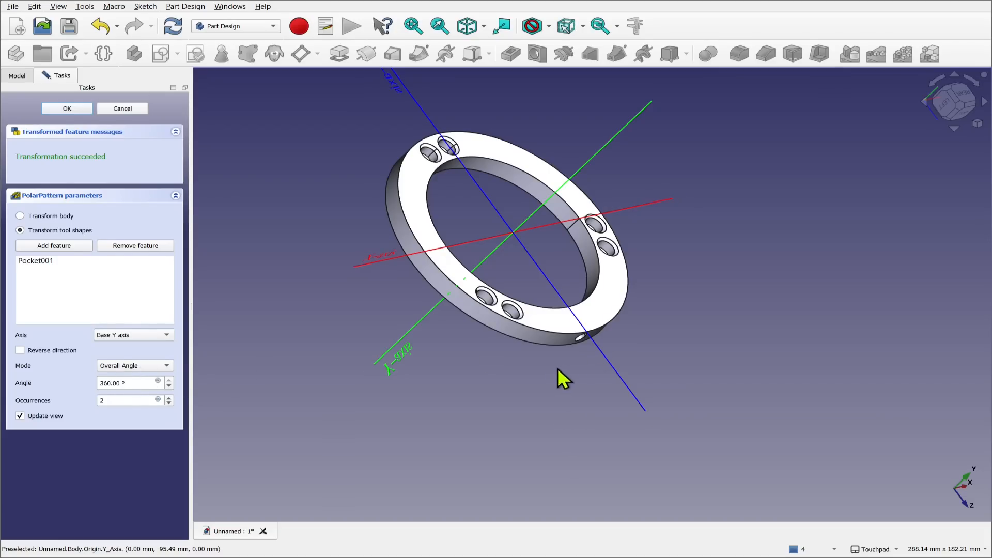
- Set the side hole's polar pattern to 8 occurrences and accept it
double_click(169, 398)
mouse_move(529, 297)
left_mouse_down("shift")
mouse_move(558, 293)
mouse_move(609, 241)
mouse_move(454, 241)
mouse_move(230, 317)
mouse_move(454, 327)
mouse_move(510, 294)
mouse_move(527, 297)
left_mouse_up("shift")
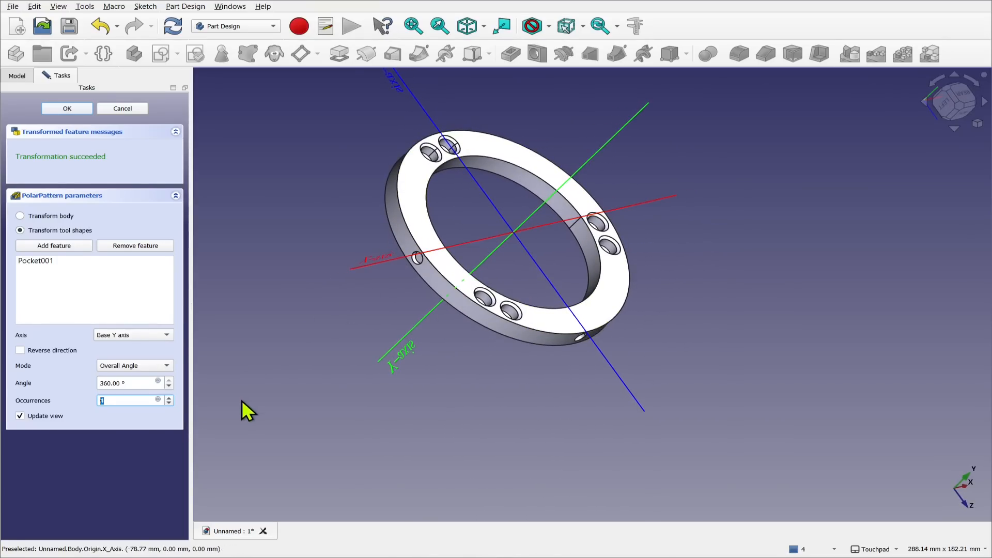
type("8")
left_click_drag(484, 388, 425, 343, "shift")
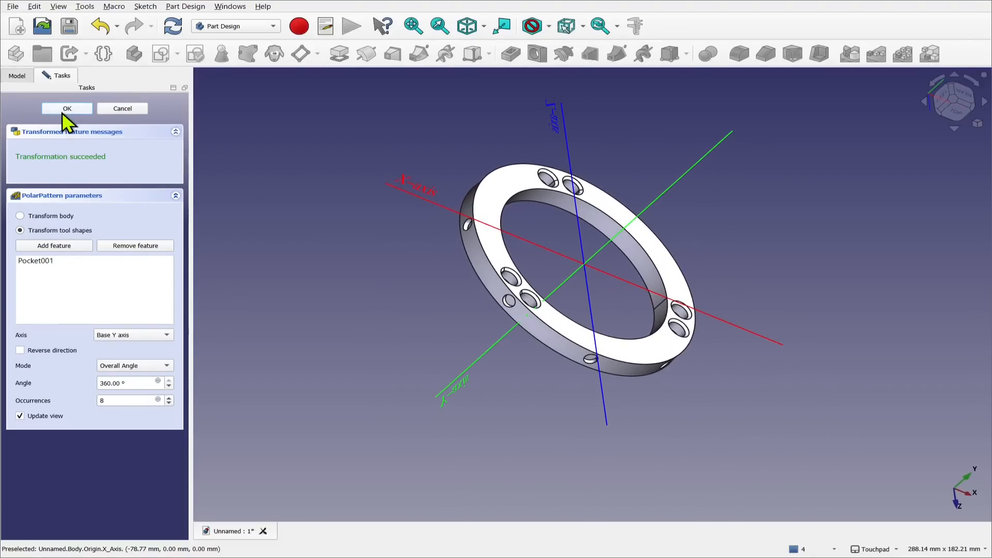
left_click(64, 109)
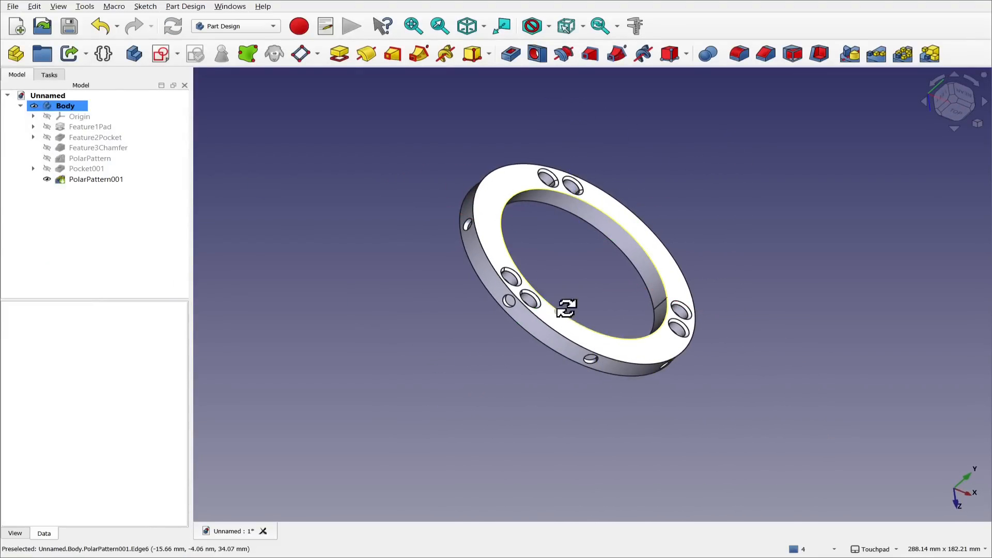
left_click_drag(567, 308, 439, 308, "shift")
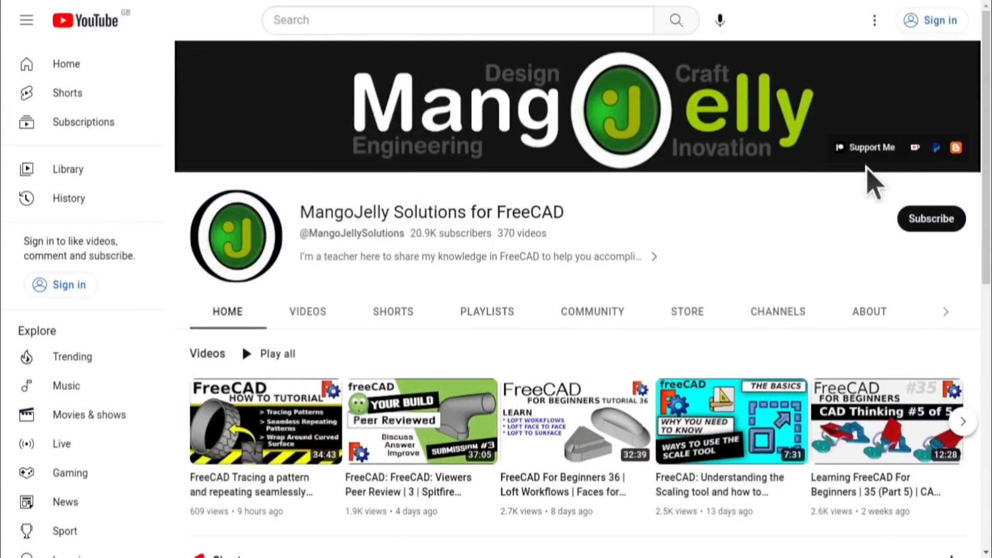
- Switch to YouTube and view the donation links in the MangoJelly Solutions for FreeCAD channel's About description
left_click(868, 315)
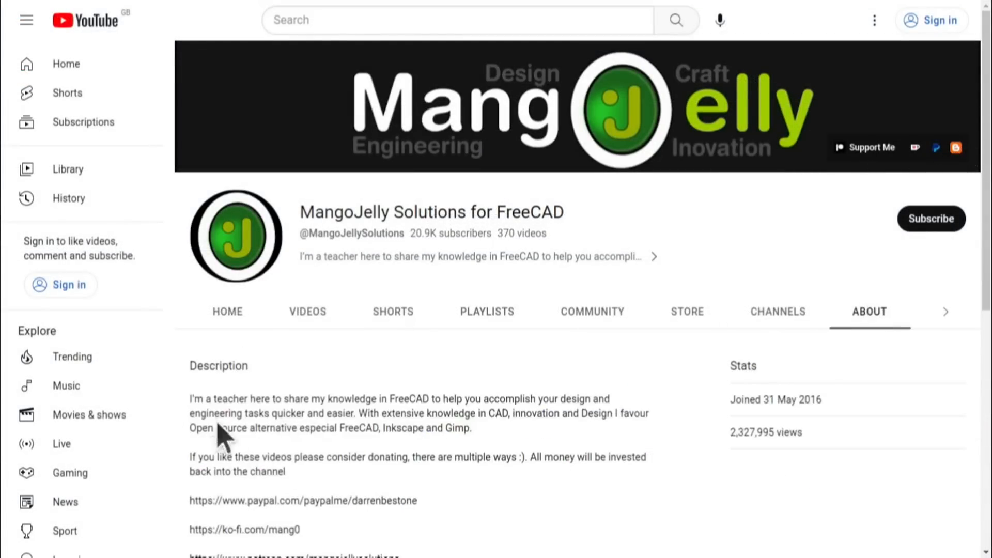
scroll(216, 424, "down", 3)
left_click_drag(417, 392, 191, 317)
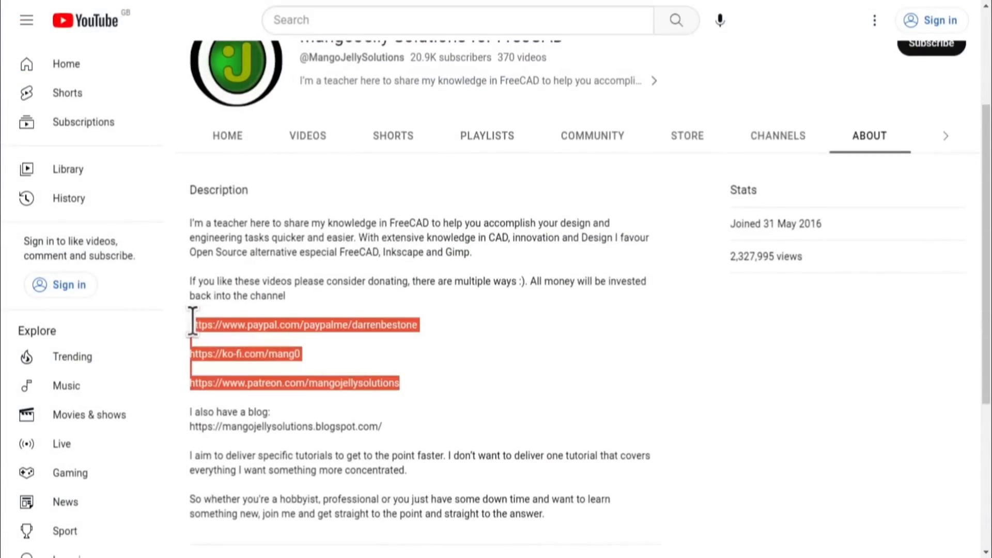
left_click(450, 380)
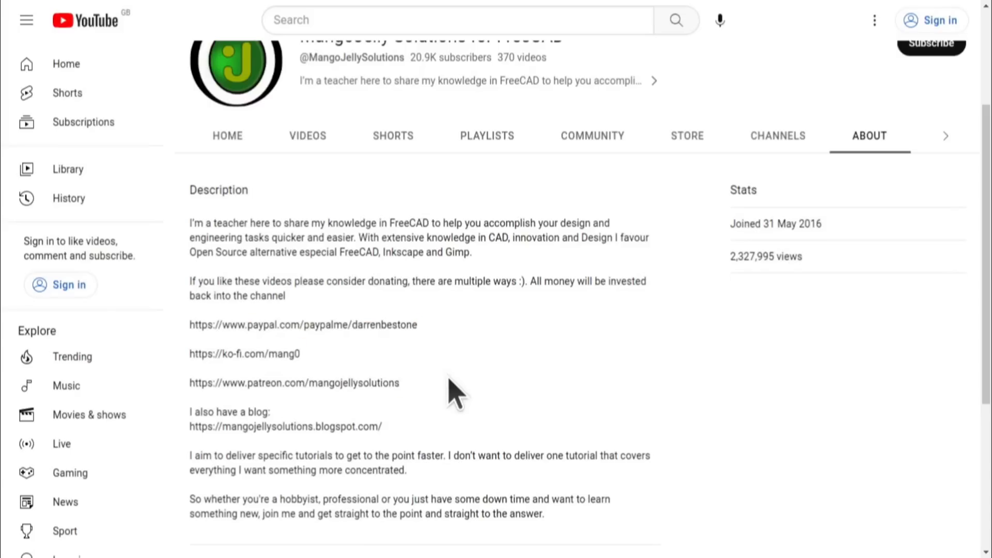